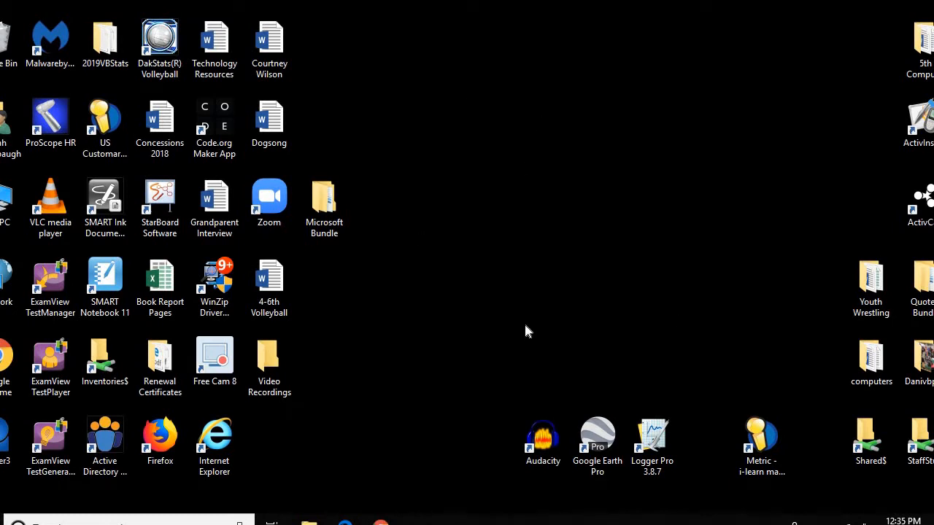
# Create a '6th Computers' folder on the desktop and move it to the top right corner
pyautogui.rightClick(512, 177)
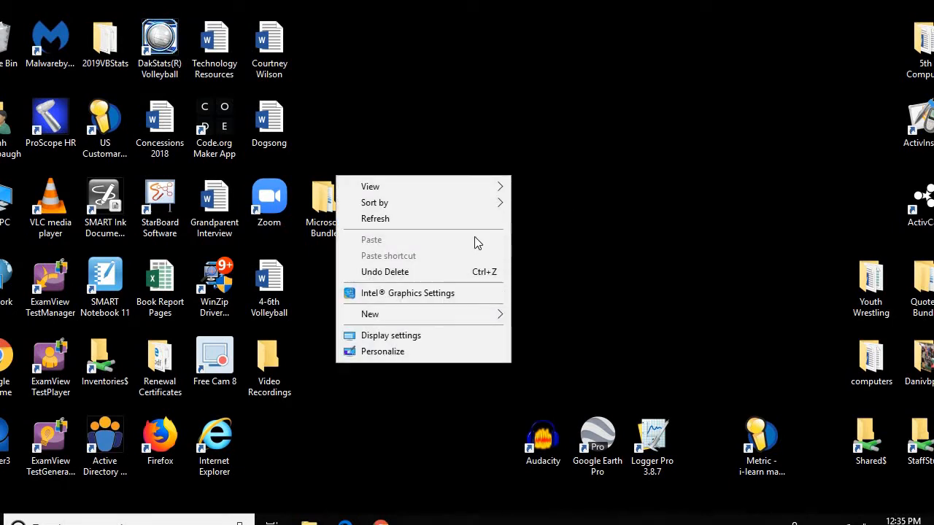
pyautogui.moveTo(425, 315)
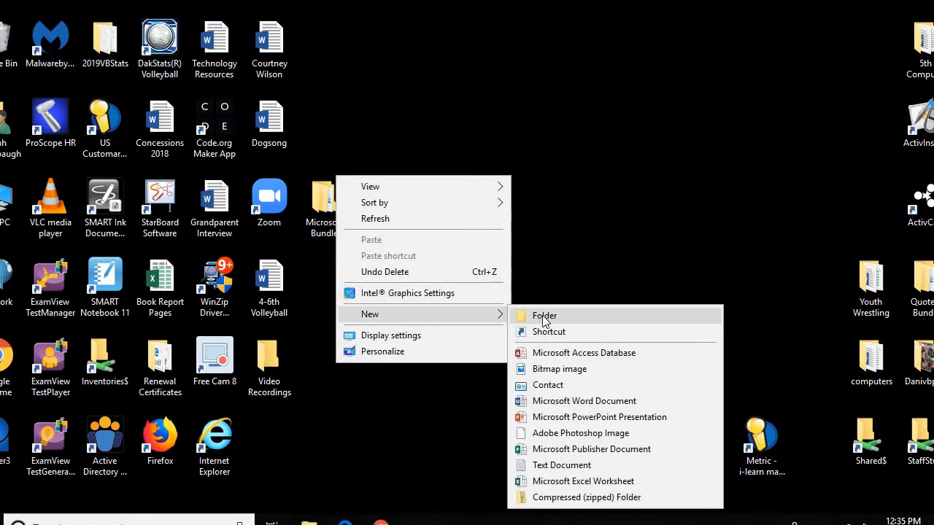
pyautogui.click(544, 317)
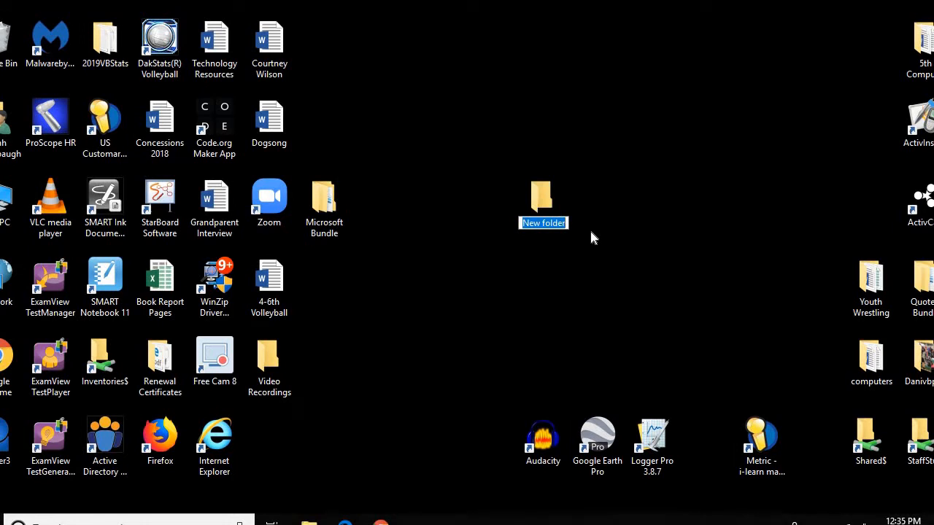
pyautogui.write('a6')
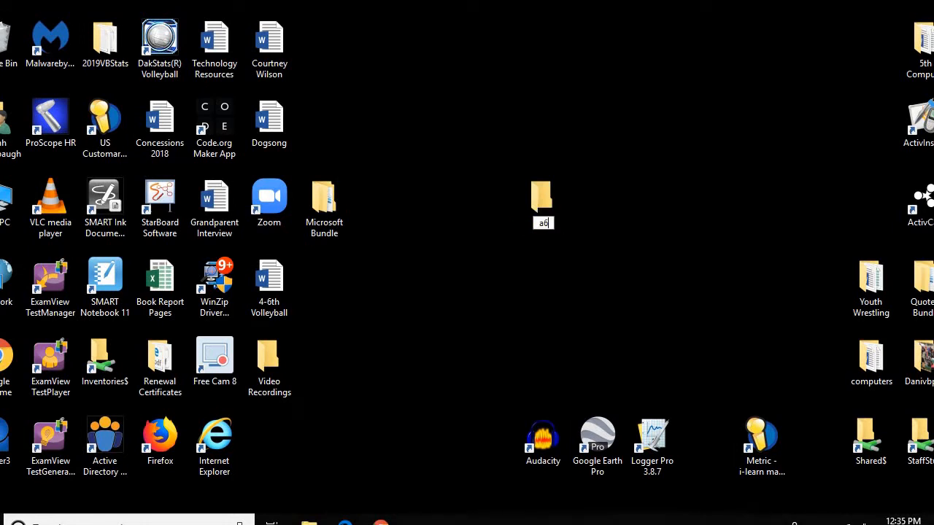
pyautogui.write('6th Computer')
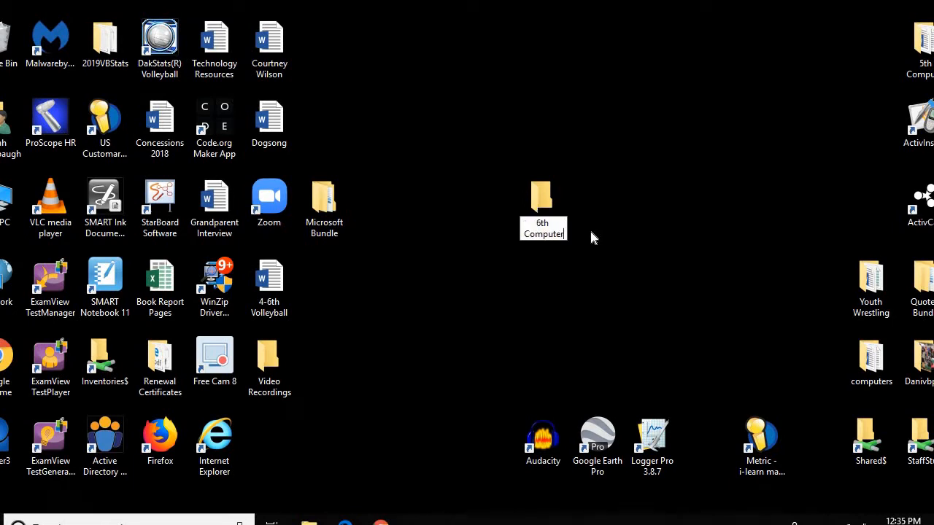
pyautogui.write('s')
pyautogui.press('Return')
pyautogui.moveTo(534, 200); pyautogui.dragTo(769, 45)
pyautogui.click(711, 183)
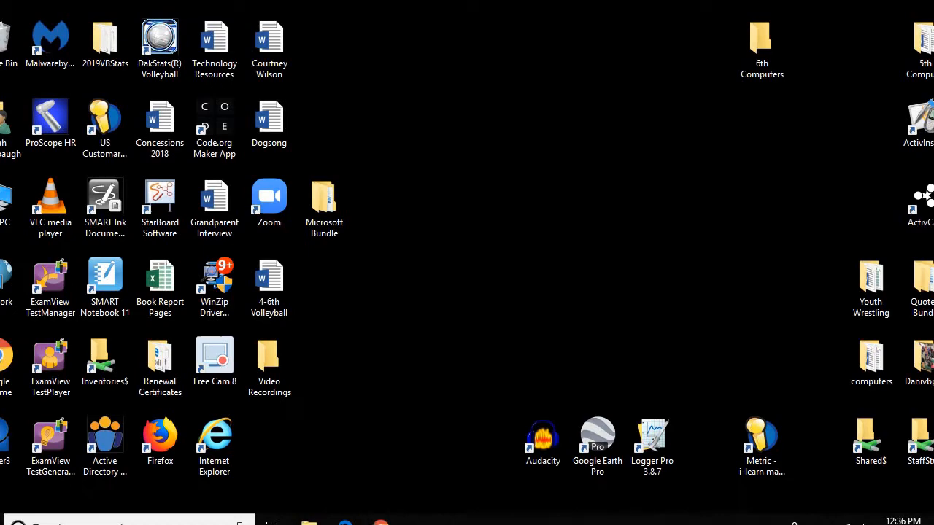
# Download the 'Microsoft Word 2019 - Fairy Tale' attachment from the Fairy Tale Lesson email and open it
pyautogui.click(380, 521)
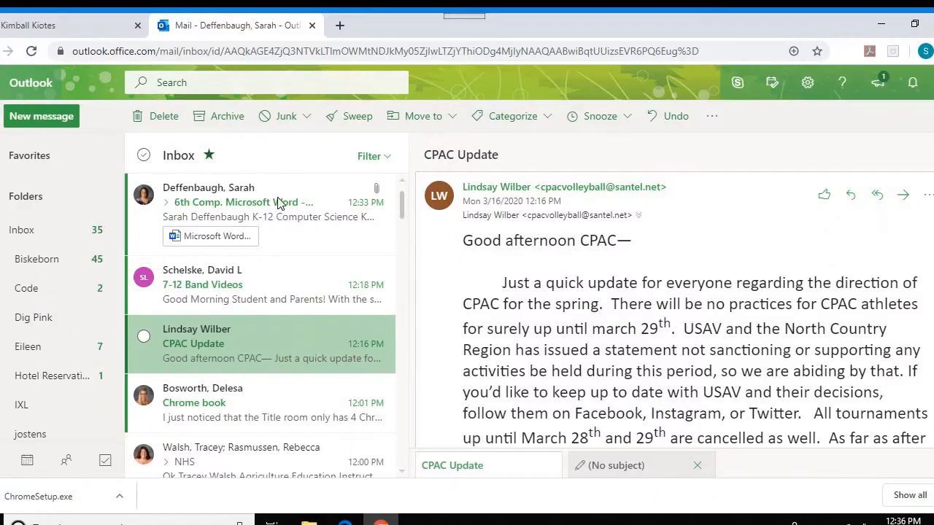
pyautogui.click(280, 205)
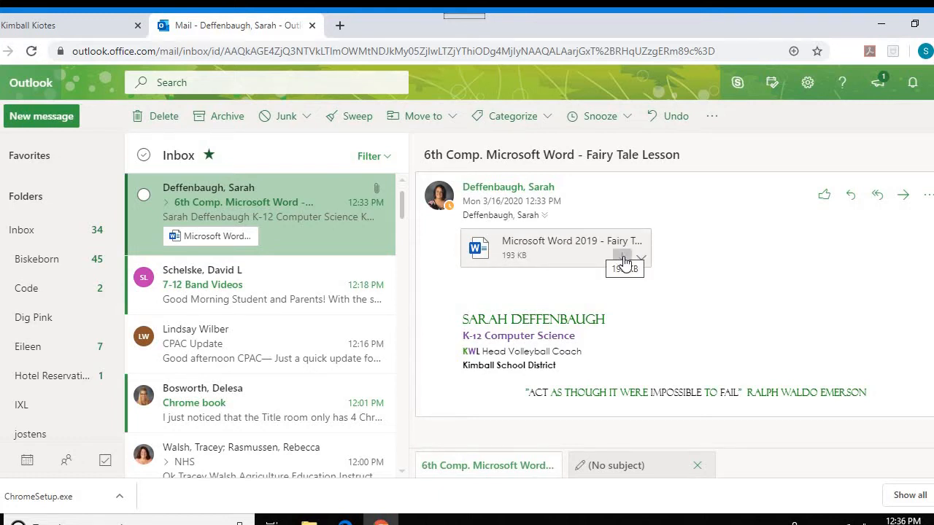
pyautogui.click(622, 260)
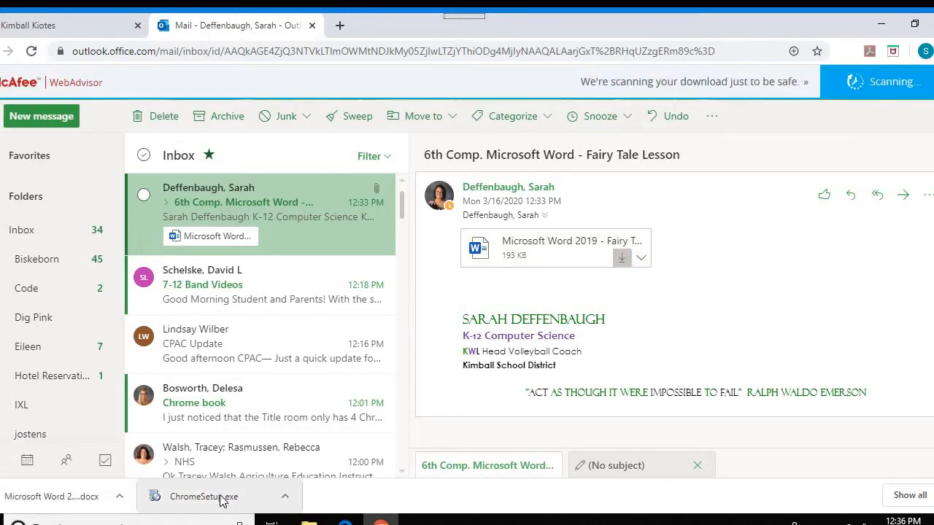
pyautogui.rightClick(80, 500)
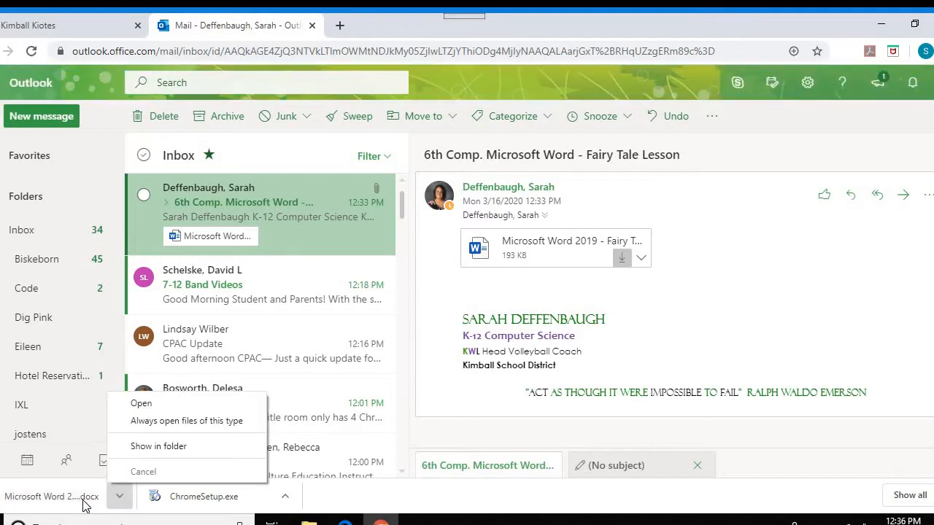
pyautogui.click(141, 402)
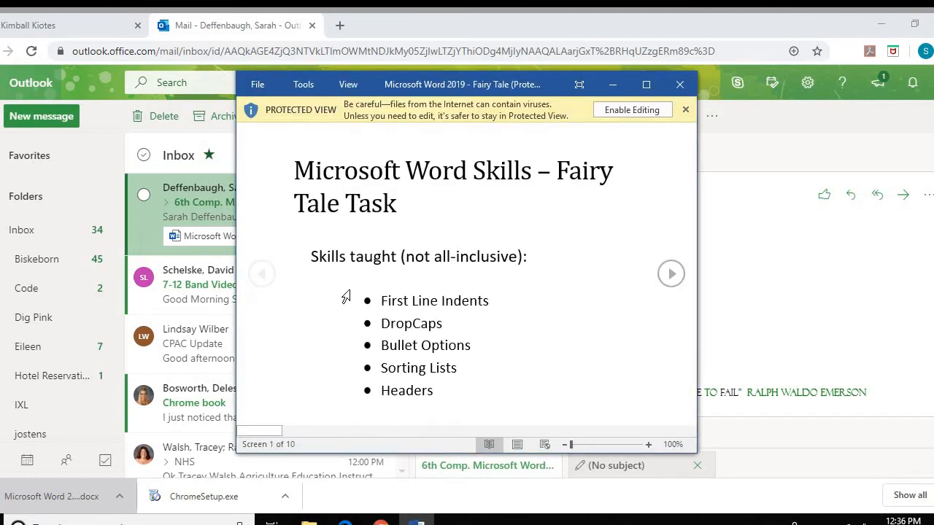
# Enable editing on the Fairy Tale document and maximize its window
pyautogui.click(647, 85)
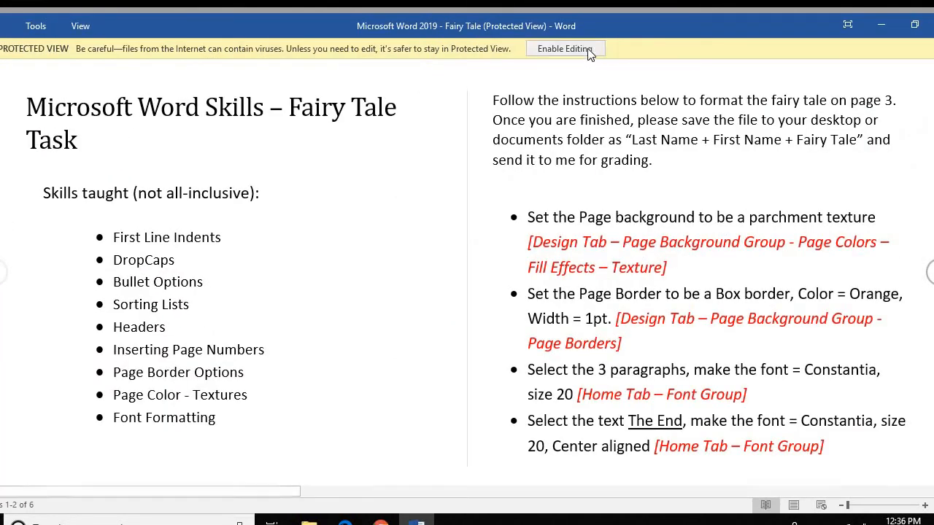
pyautogui.click(587, 48)
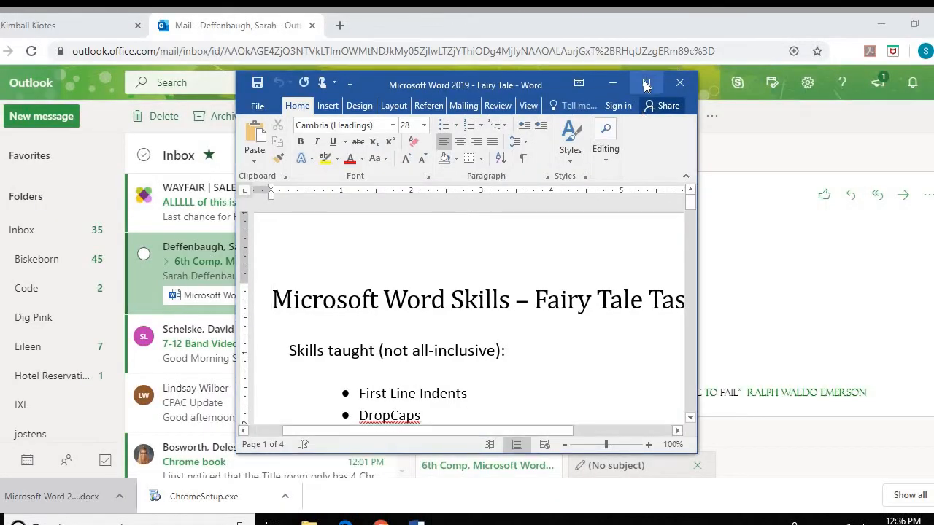
pyautogui.click(649, 81)
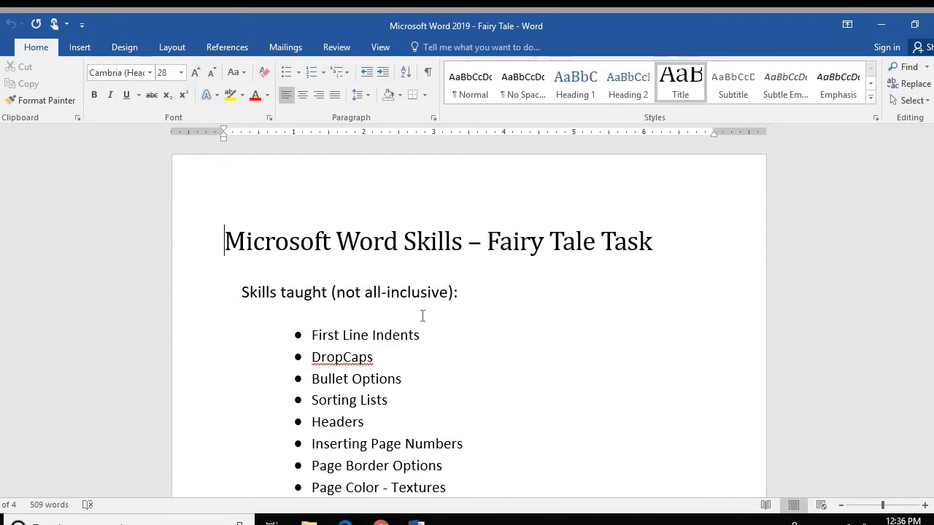
# Scroll through the instructions, story text and Answer Key pages
pyautogui.scroll(-1, 420, 314)
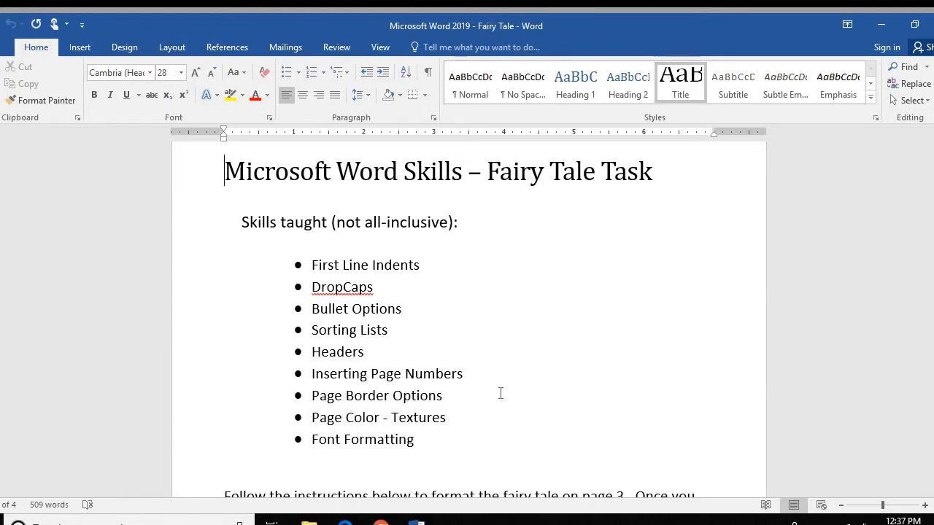
pyautogui.scroll(-3, 502, 397)
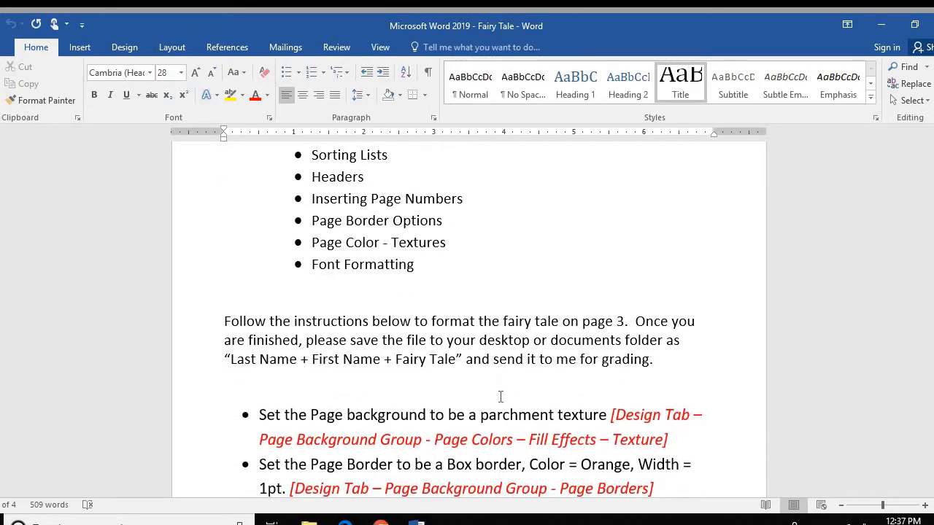
pyautogui.scroll(2, 499, 389)
pyautogui.scroll(-6, 500, 389)
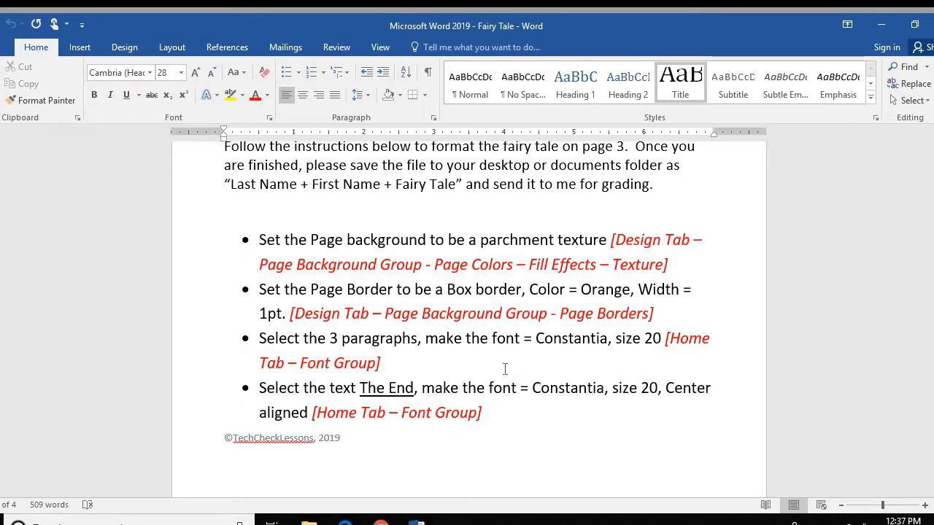
pyautogui.scroll(-6, 504, 369)
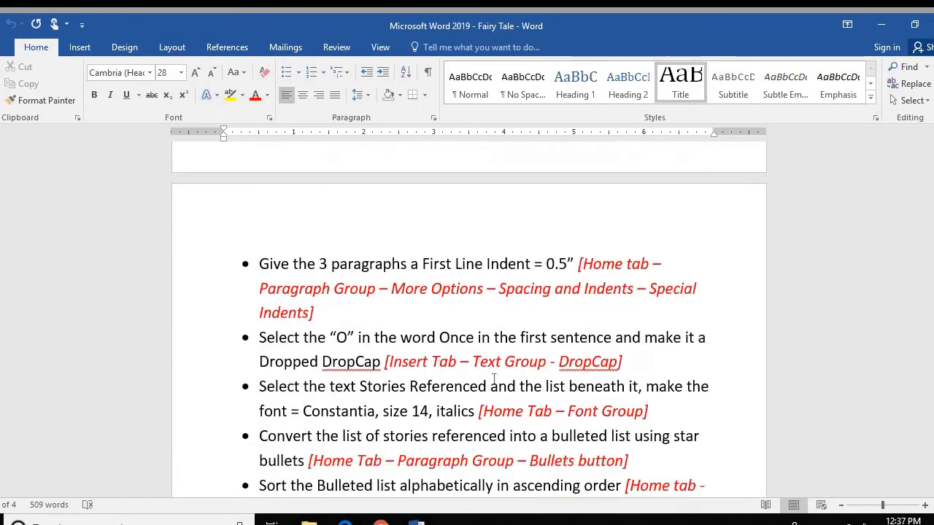
pyautogui.scroll(-12, 494, 379)
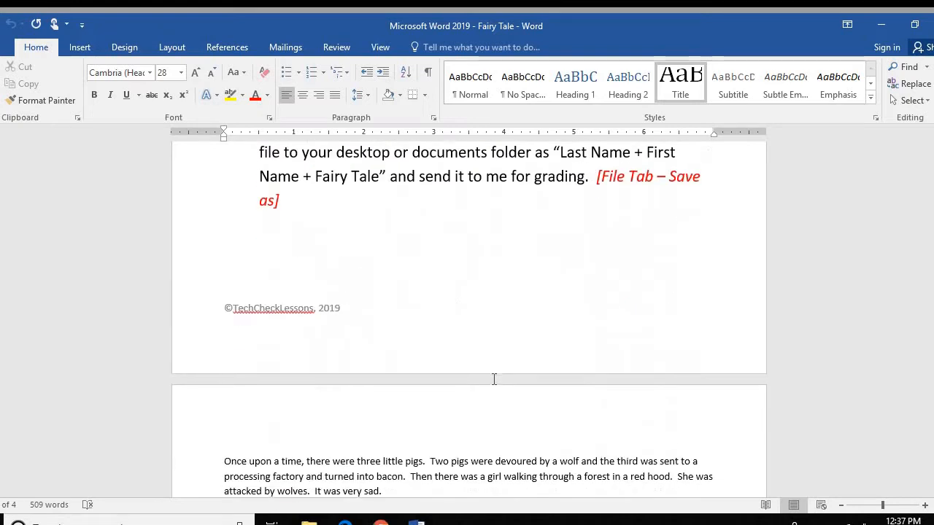
pyautogui.scroll(-4, 493, 378)
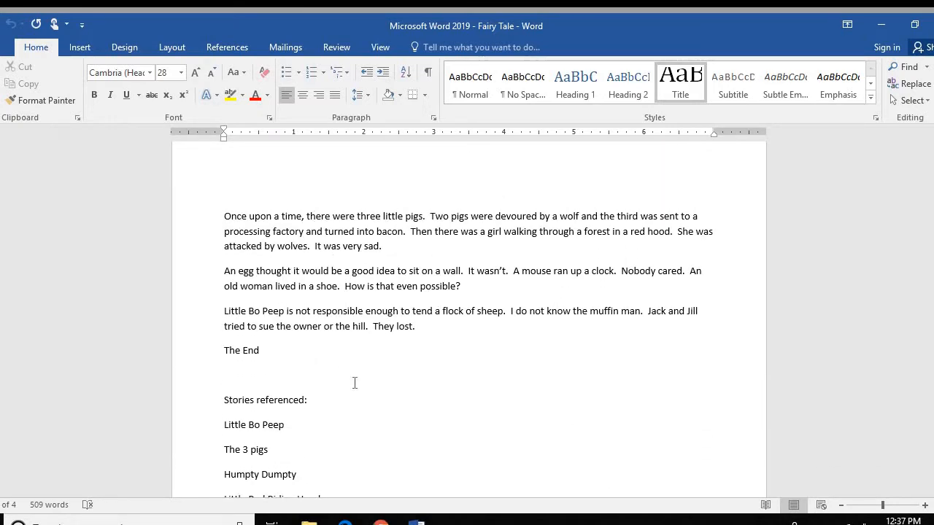
pyautogui.scroll(-5, 514, 375)
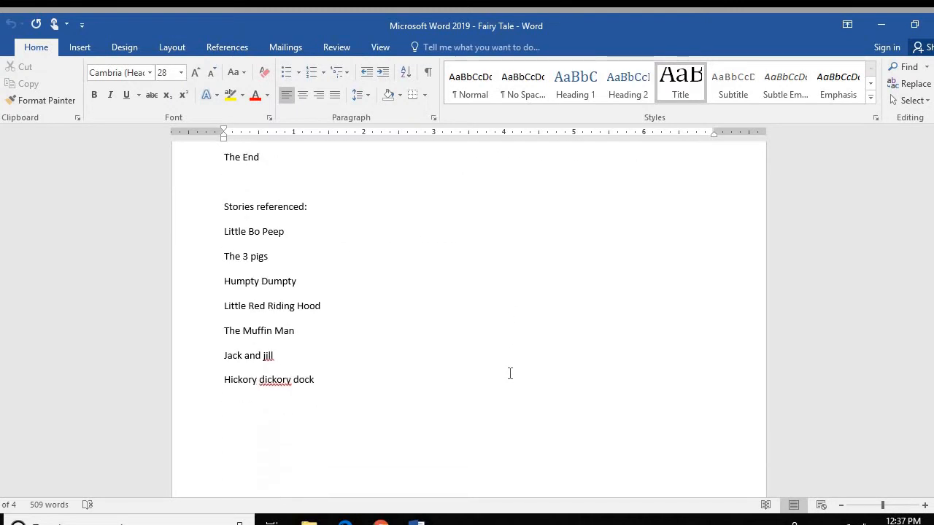
pyautogui.scroll(-8, 510, 374)
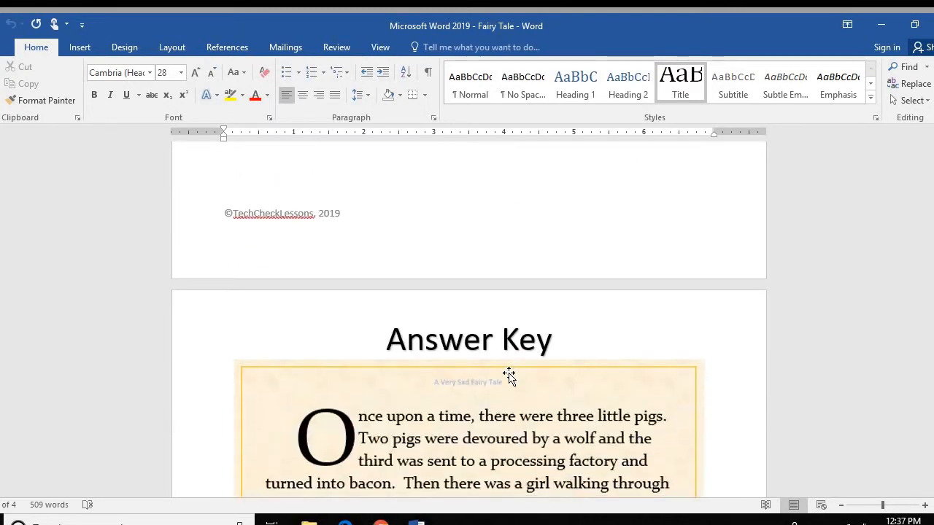
pyautogui.scroll(-4, 576, 367)
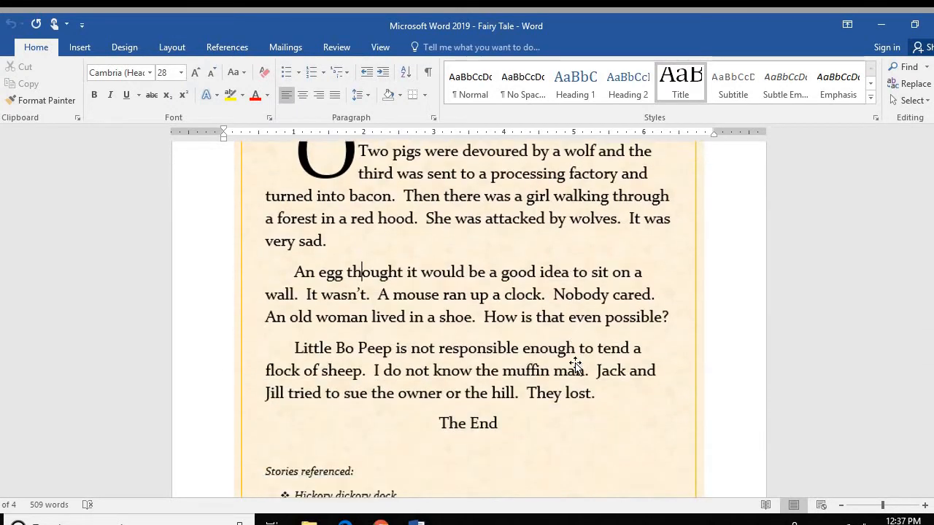
pyautogui.scroll(-4, 575, 367)
pyautogui.scroll(3, 575, 367)
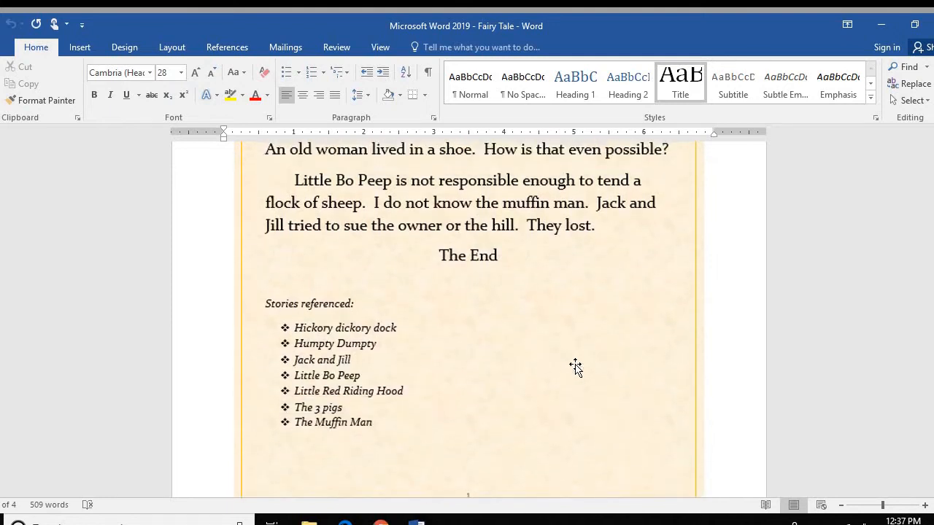
pyautogui.scroll(7, 576, 367)
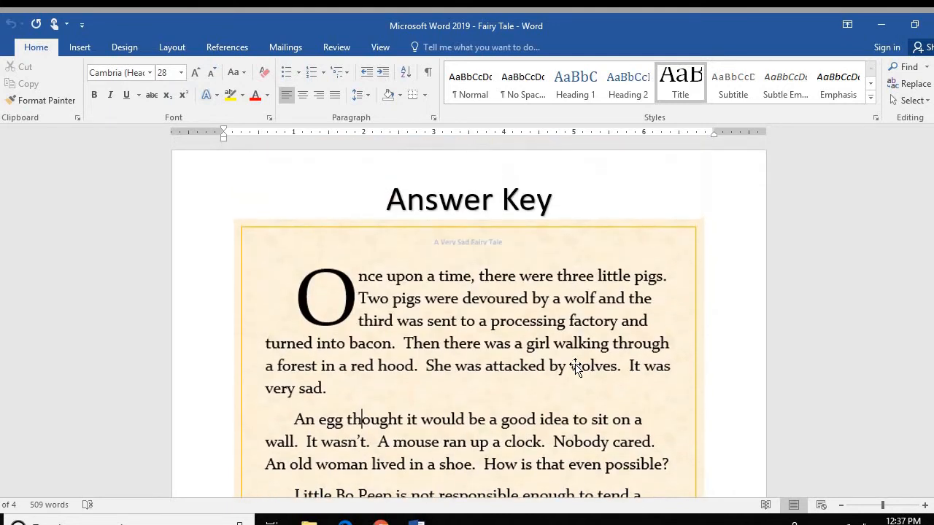
pyautogui.scroll(10, 575, 371)
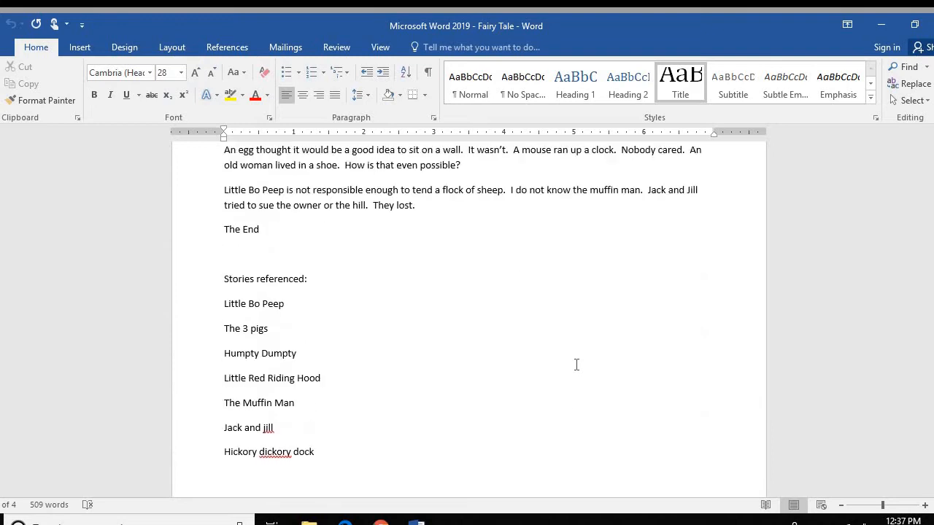
pyautogui.scroll(3, 578, 360)
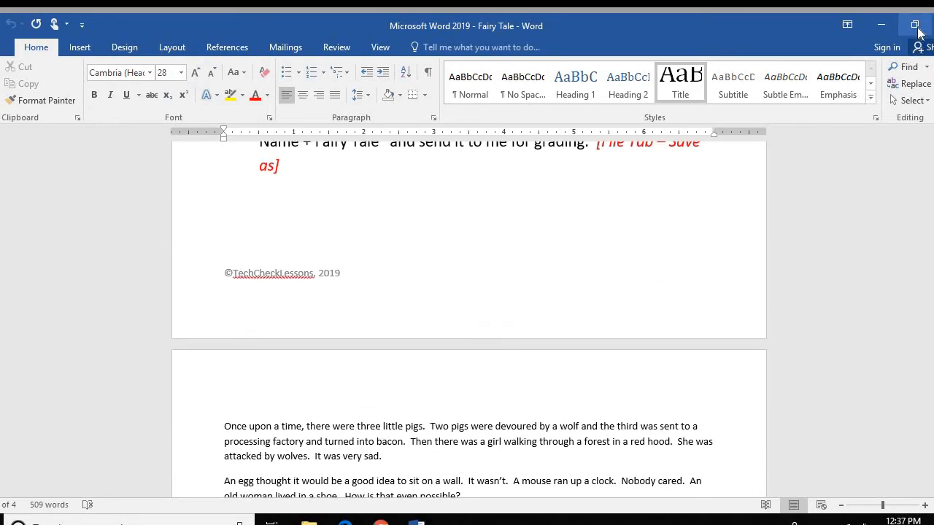
# Save the document as 'Microsoft Word 2019 - Fairy Tale' in the Desktop's 6th Computers folder
pyautogui.click(914, 24)
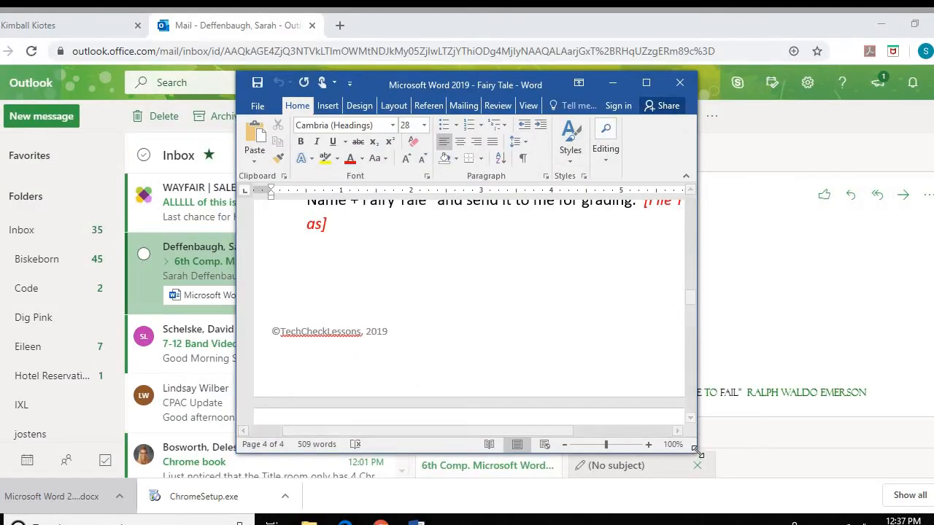
pyautogui.moveTo(697, 452); pyautogui.dragTo(891, 488)
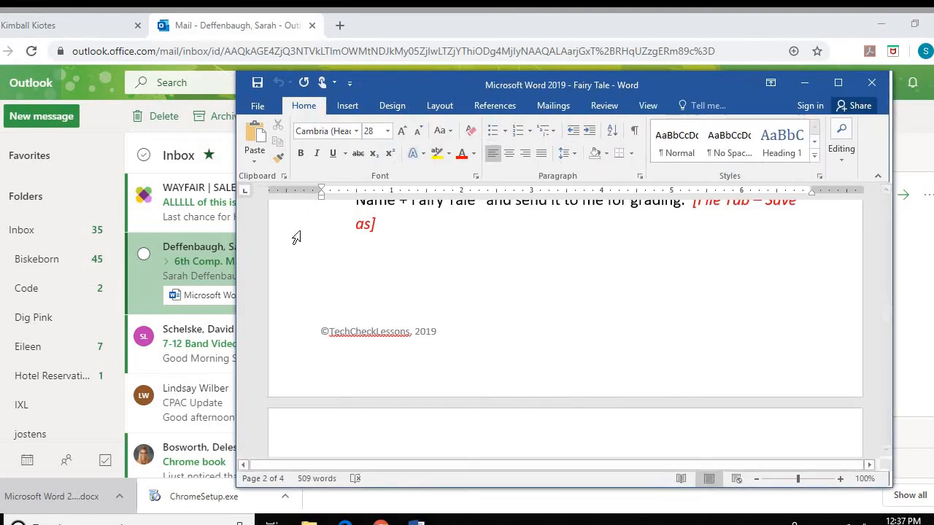
pyautogui.click(258, 112)
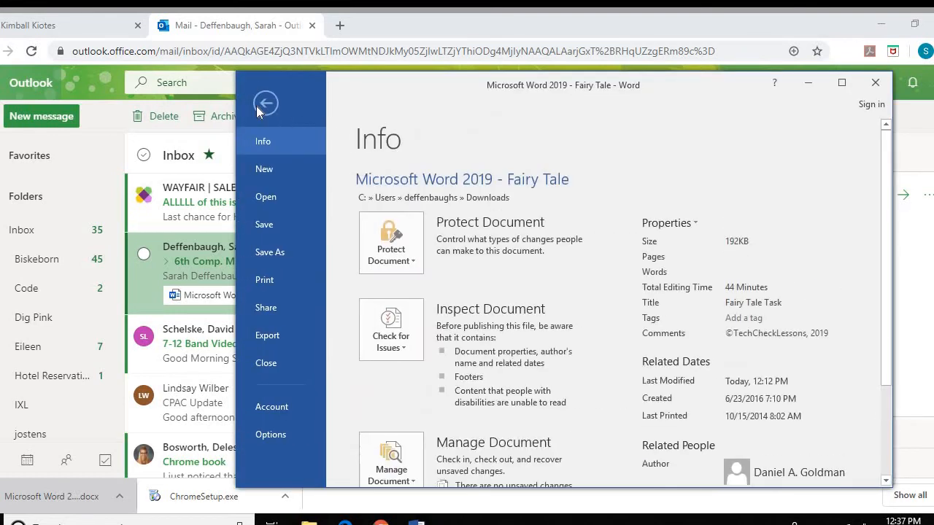
pyautogui.click(287, 255)
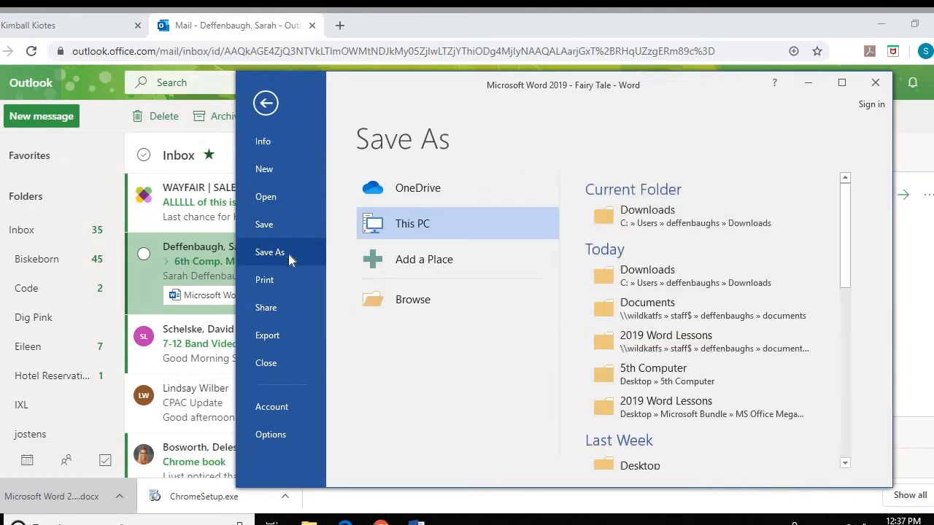
pyautogui.click(414, 310)
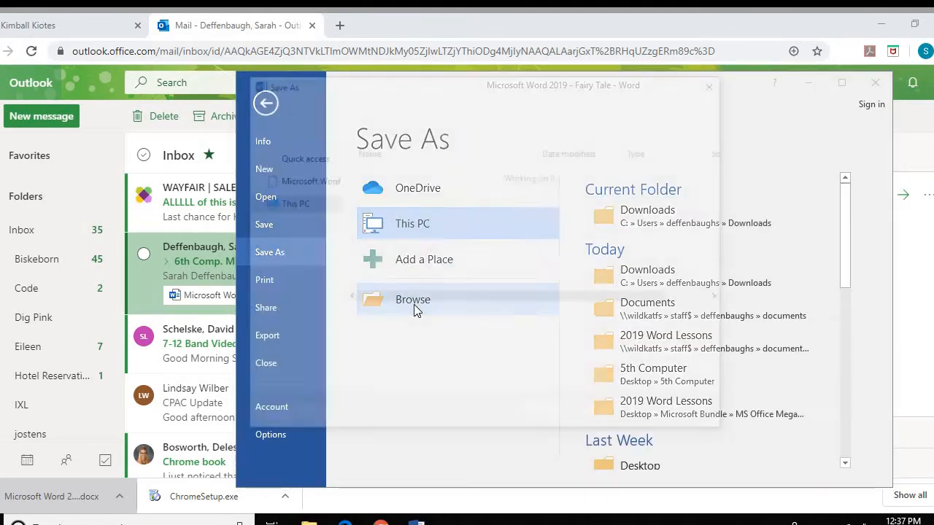
pyautogui.click(307, 189)
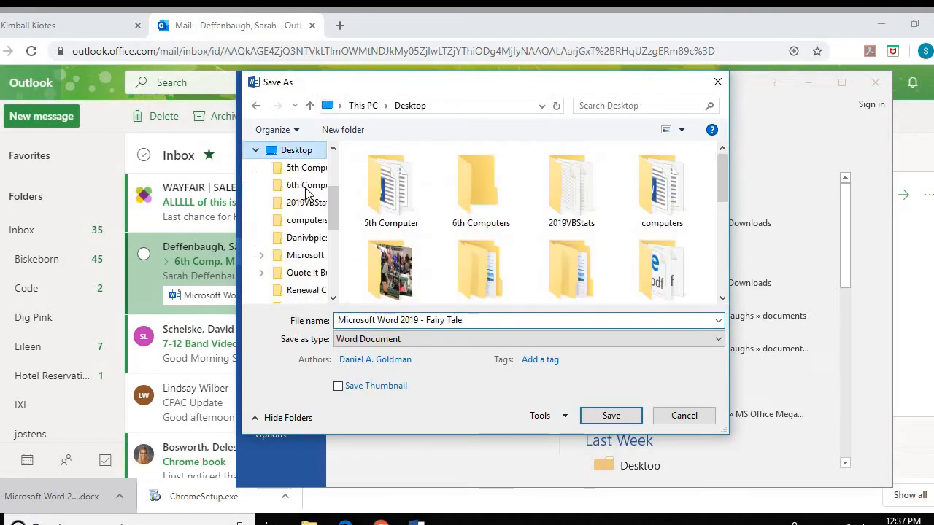
pyautogui.doubleClick(477, 198)
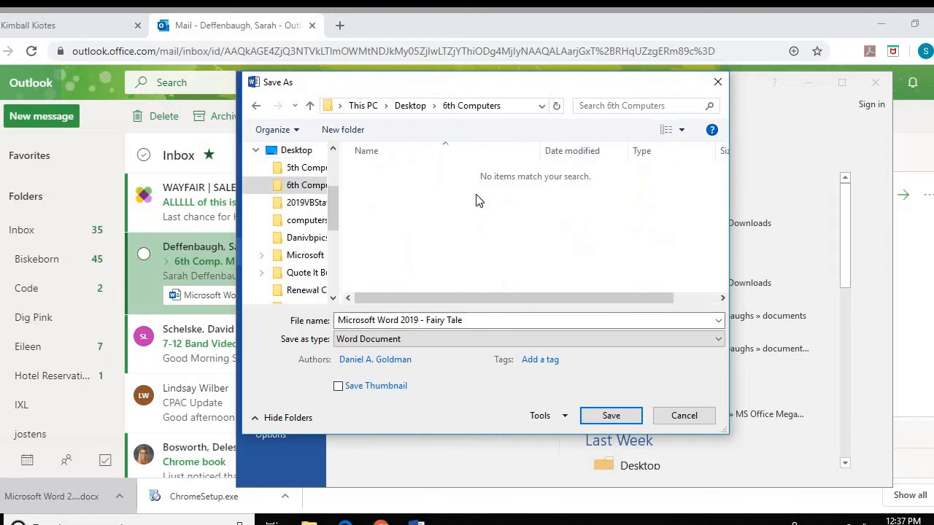
pyautogui.click(355, 319)
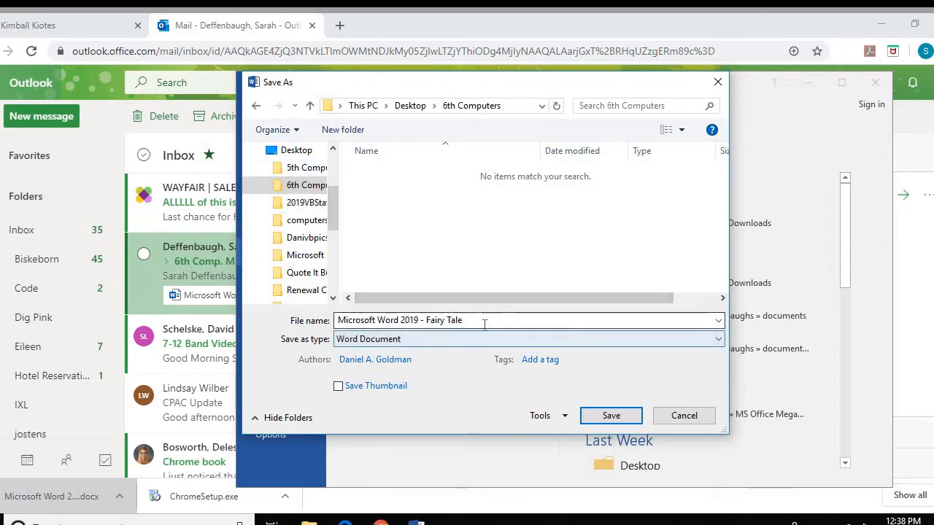
pyautogui.click(611, 416)
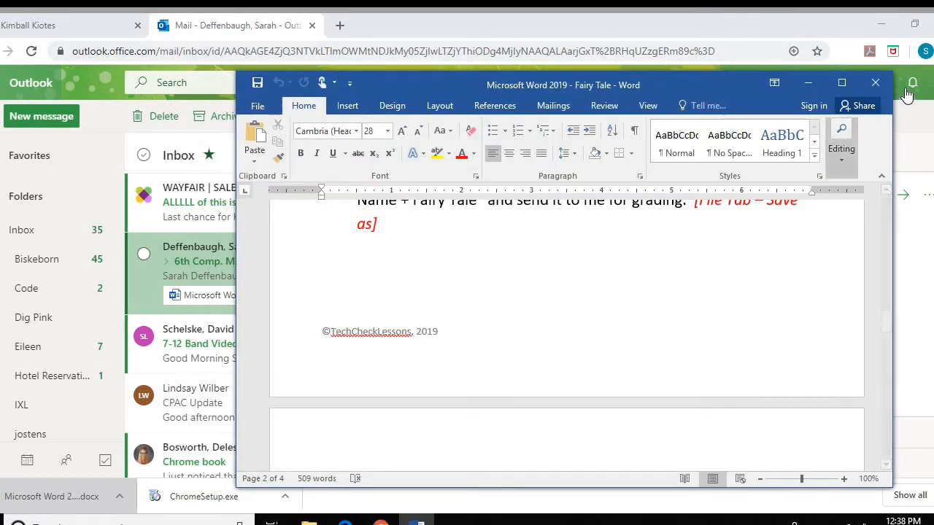
# Reopen the saved Fairy Tale file from the 6th Computers desktop folder, then minimize Word and Explorer
pyautogui.click(876, 82)
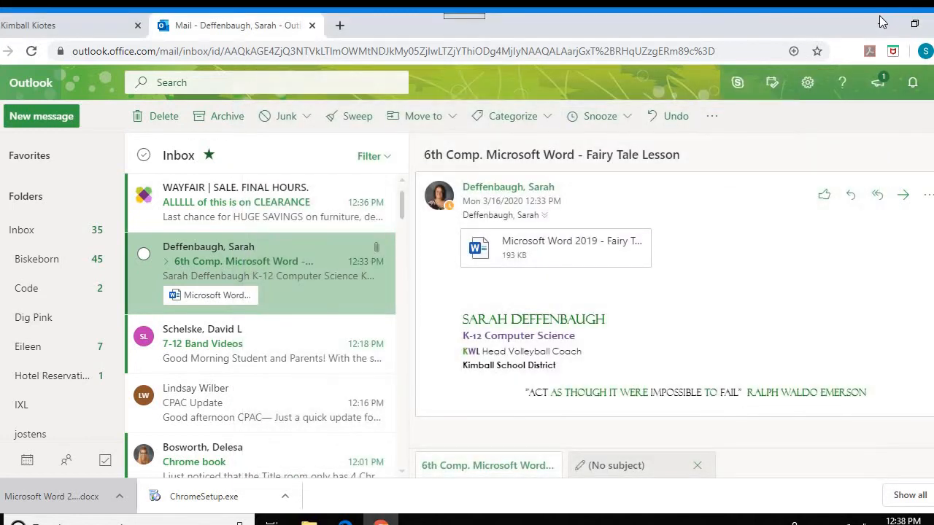
pyautogui.click(883, 26)
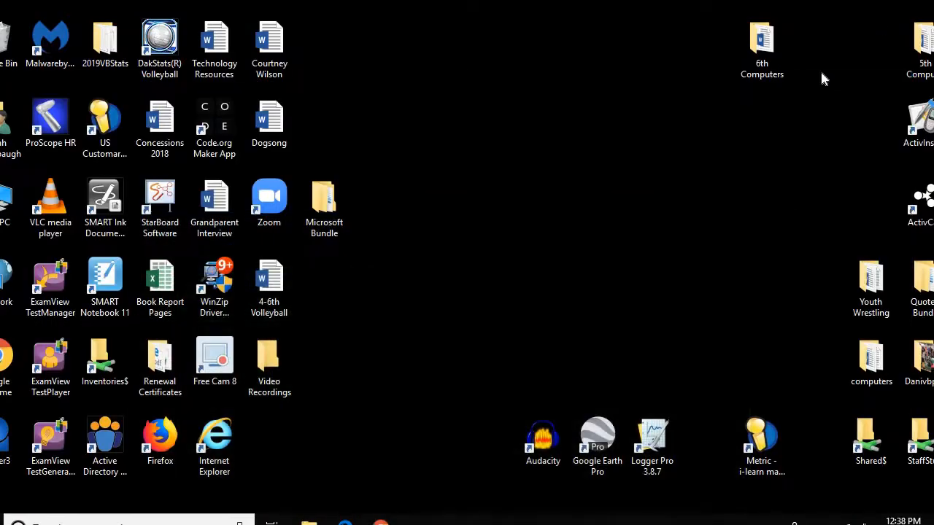
pyautogui.doubleClick(759, 49)
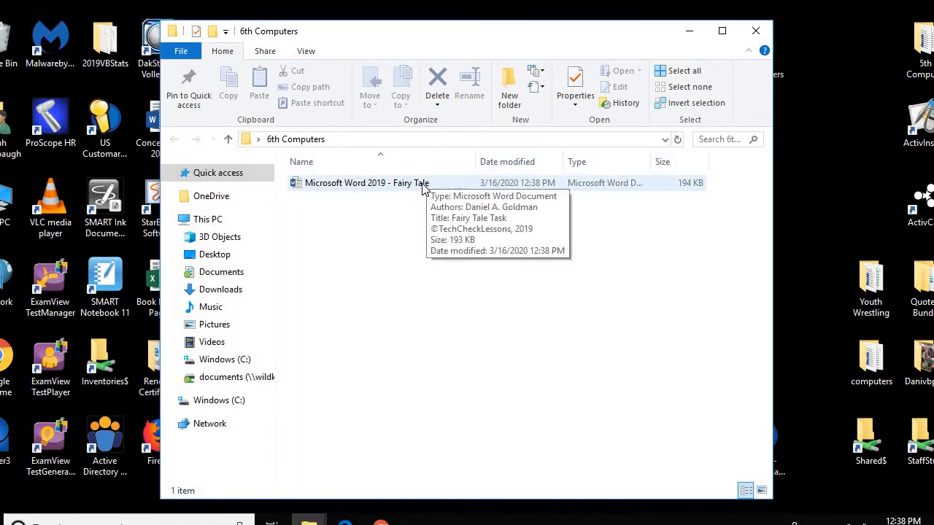
pyautogui.doubleClick(424, 183)
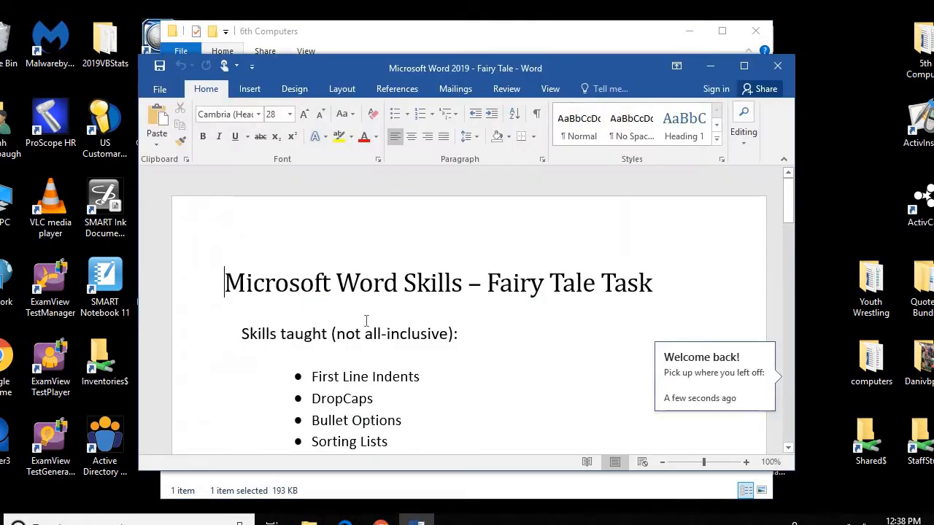
pyautogui.click(712, 70)
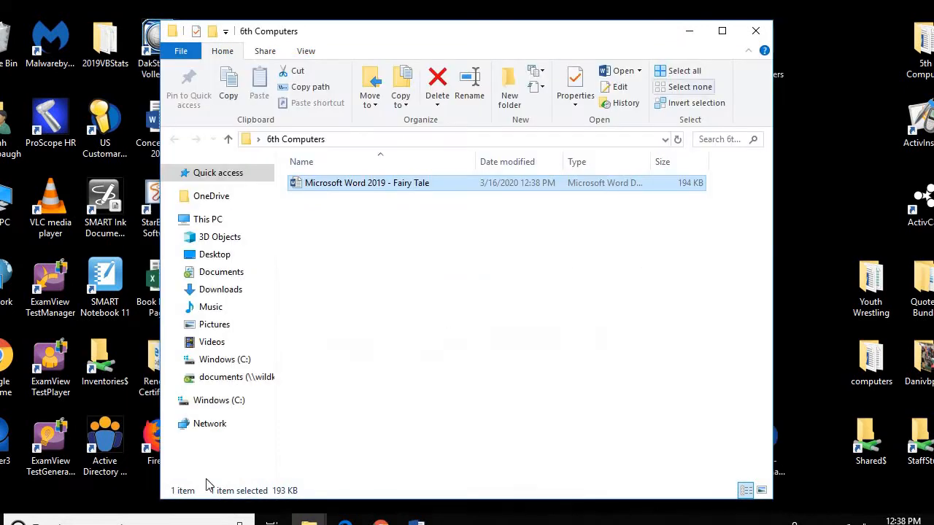
pyautogui.click(691, 31)
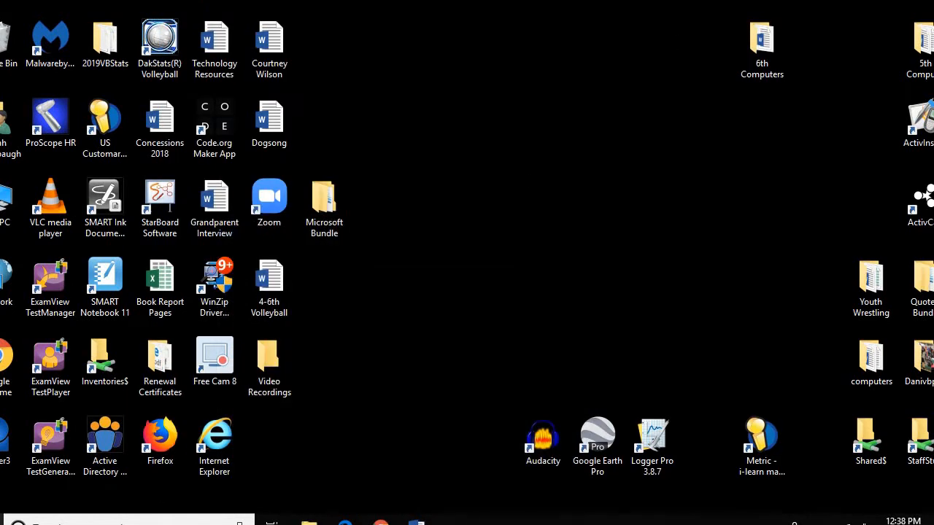
# Launch Word 2016 from the Start menu with a blank Document1 and show its File options
pyautogui.click(1, 522)
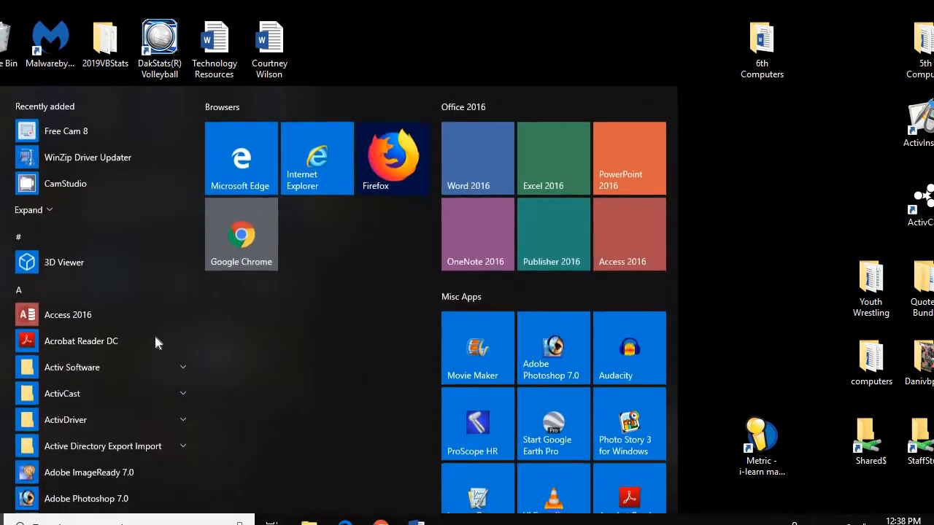
pyautogui.click(479, 157)
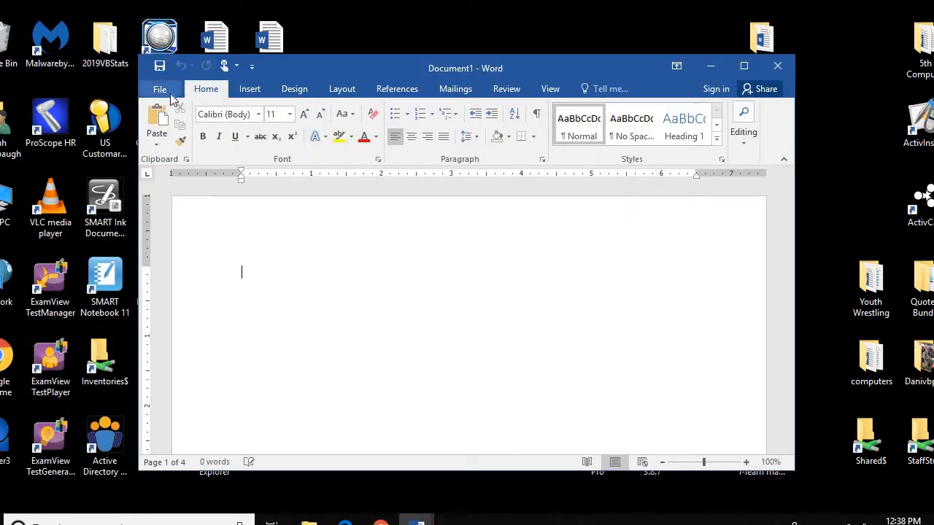
pyautogui.click(159, 90)
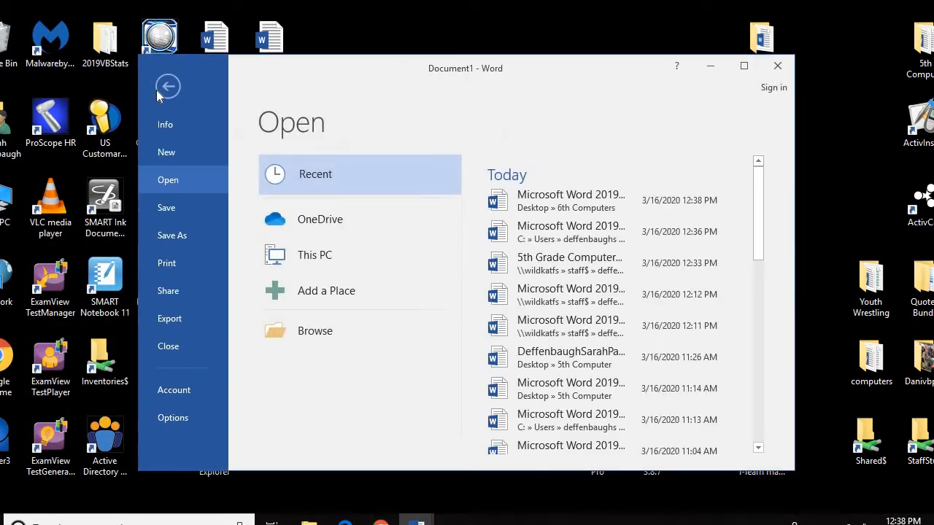
# Save the blank document in 6th Computers, named with the student's last and first name plus 'Fairy Tale'
pyautogui.click(173, 237)
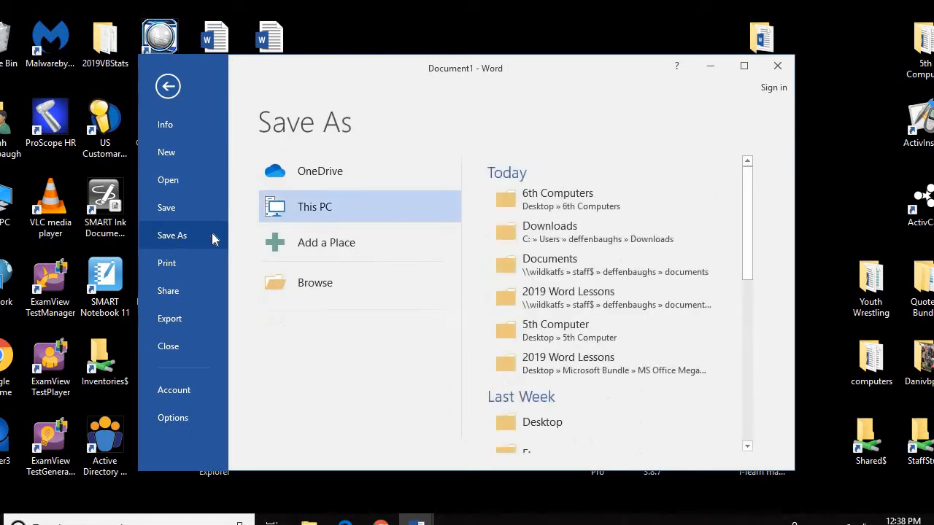
pyautogui.click(591, 211)
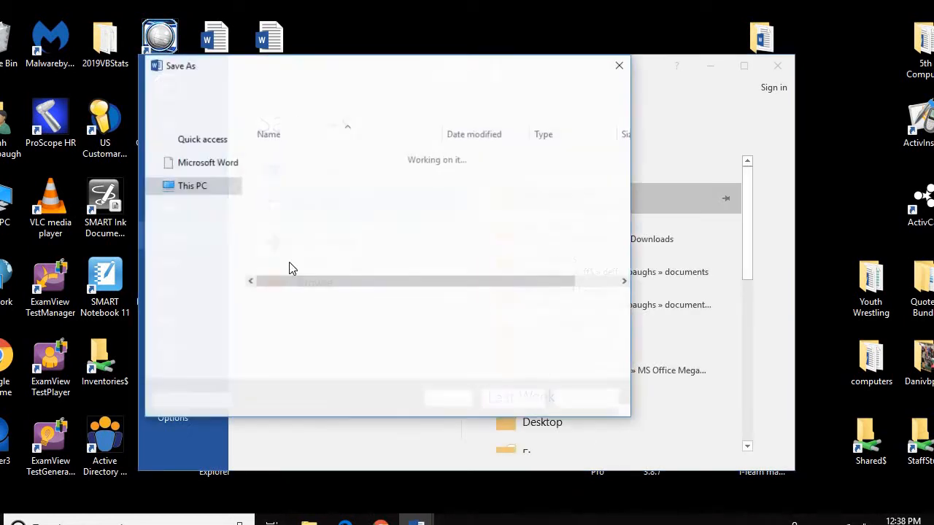
pyautogui.click(346, 302)
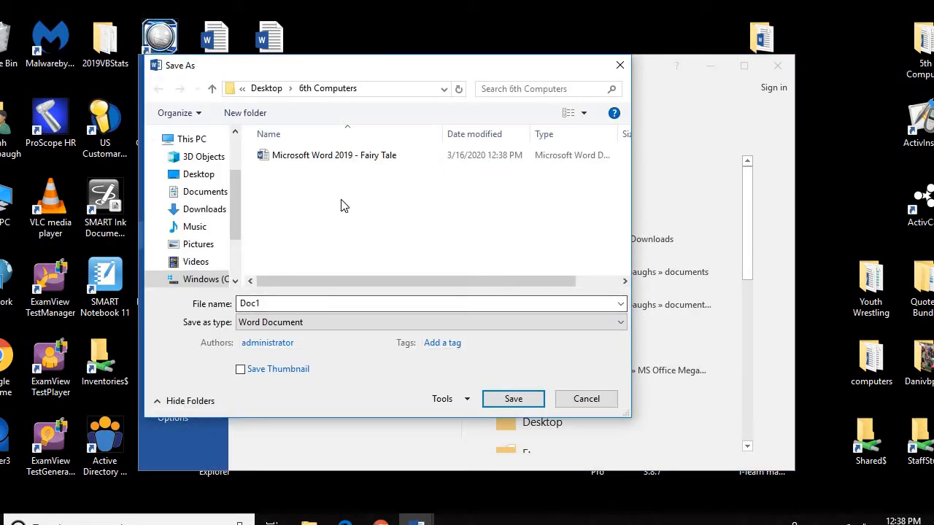
pyautogui.doubleClick(284, 304)
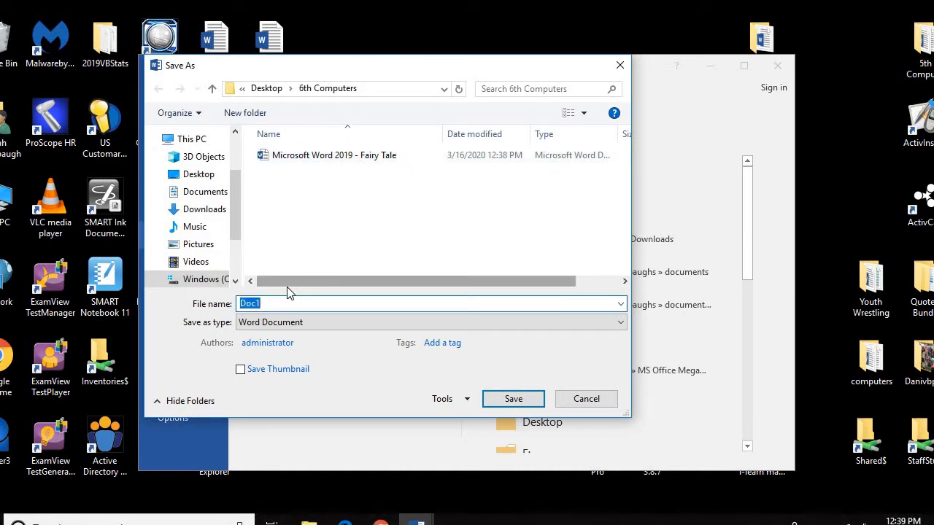
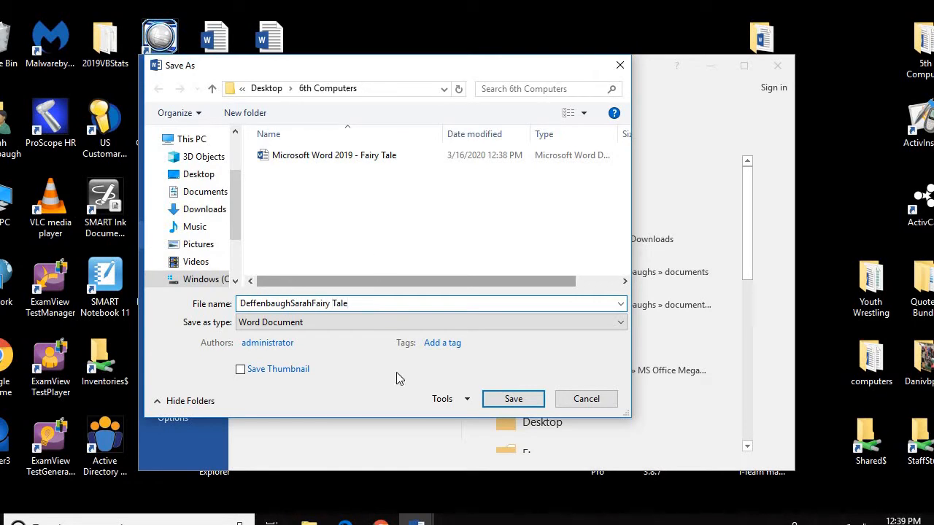
pyautogui.click(538, 398)
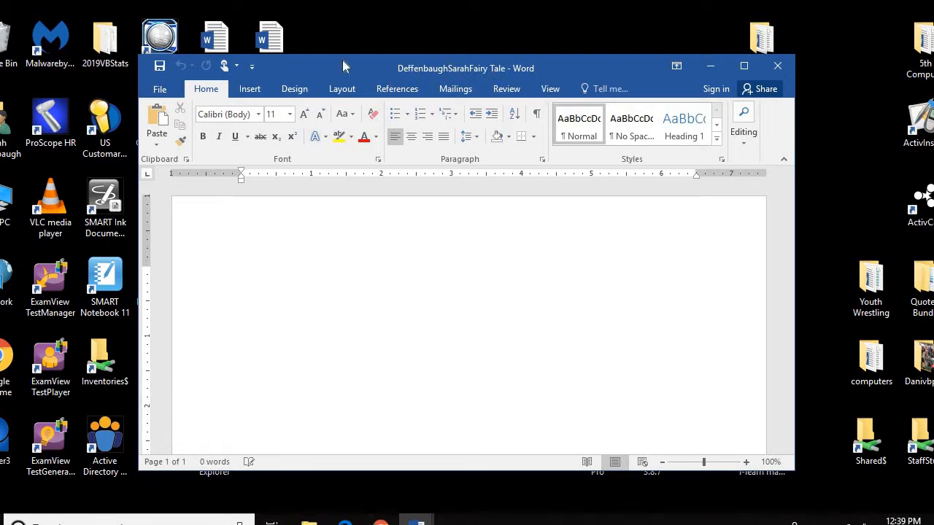
# Maximize the new student-named Fairy Tale document window
pyautogui.click(743, 67)
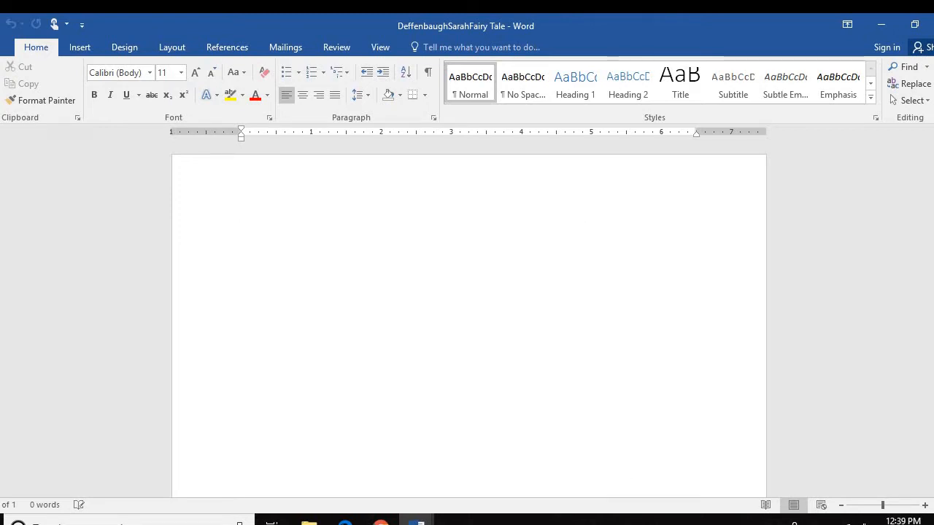
# Switch to the Fairy Tale task document, maximize it and scroll down to the Answer Key page
pyautogui.moveTo(416, 520)
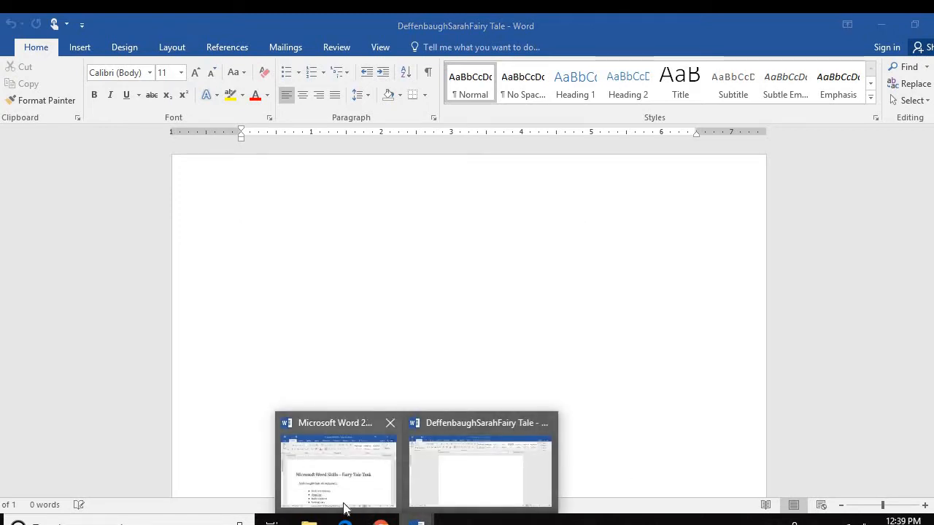
pyautogui.click(390, 433)
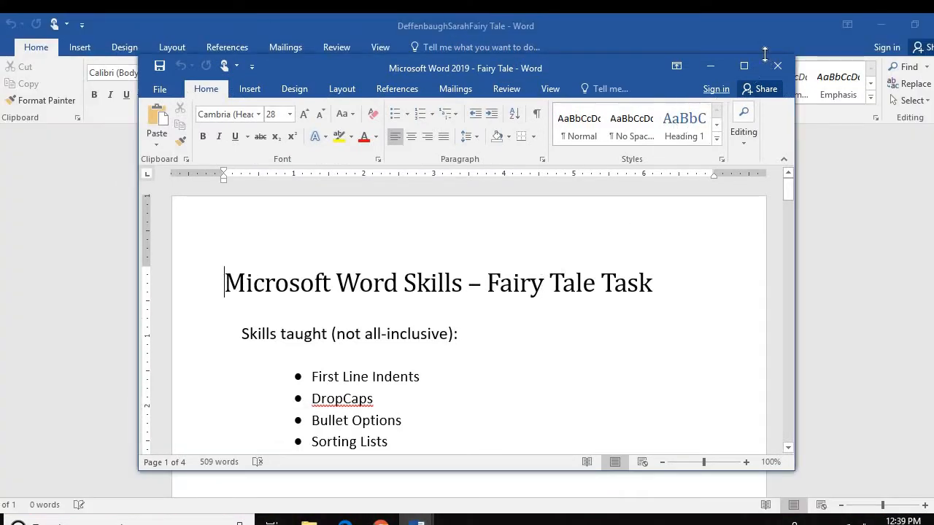
pyautogui.click(744, 67)
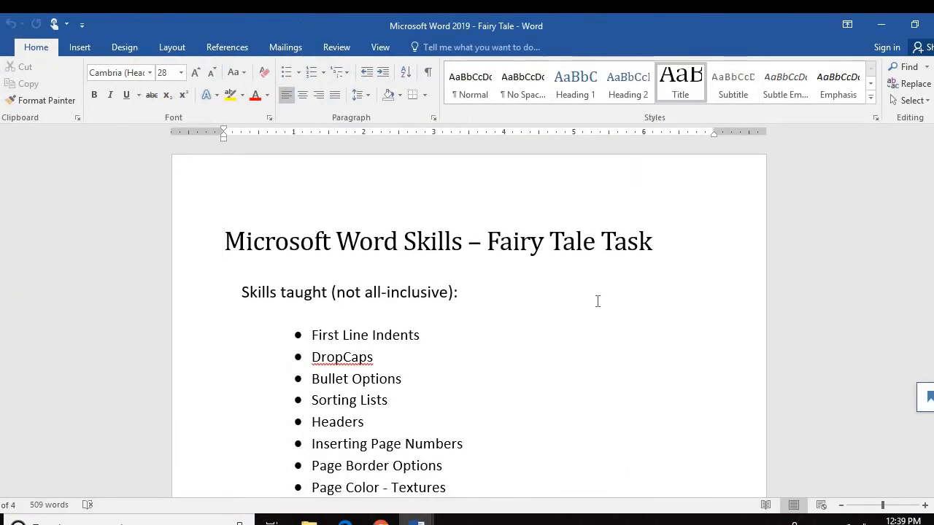
pyautogui.scroll(-5, 597, 302)
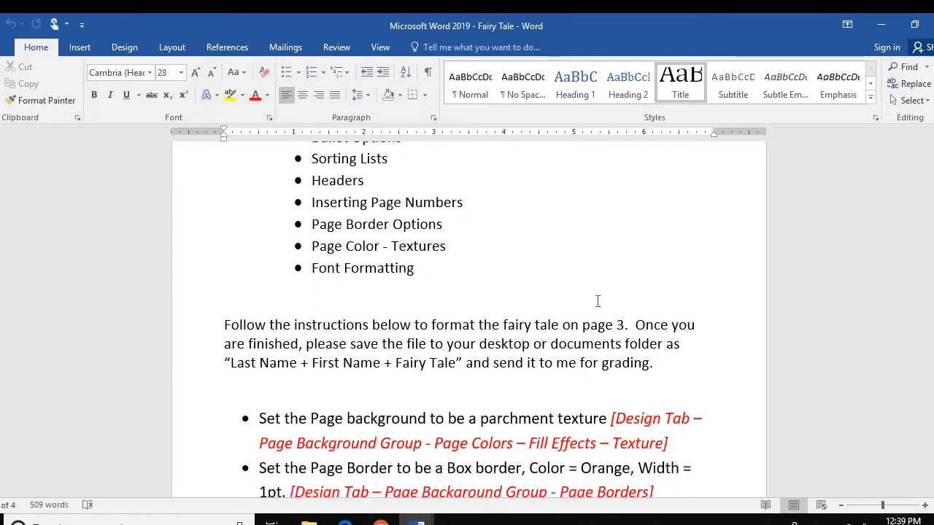
pyautogui.scroll(3, 598, 301)
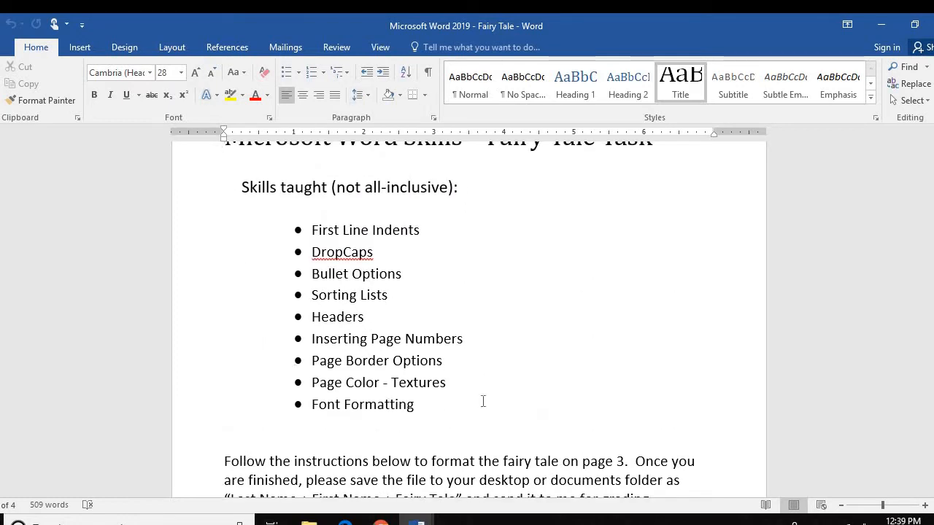
pyautogui.scroll(-12, 526, 372)
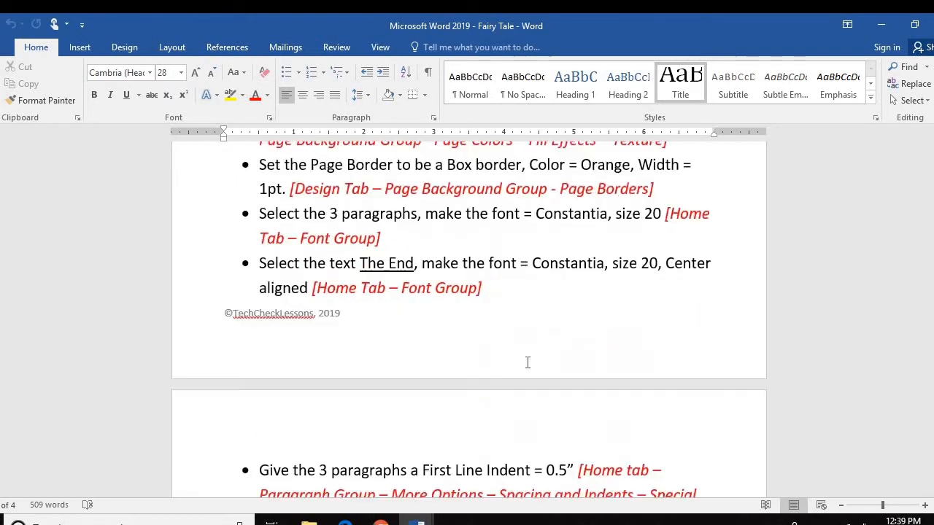
pyautogui.scroll(-20, 527, 363)
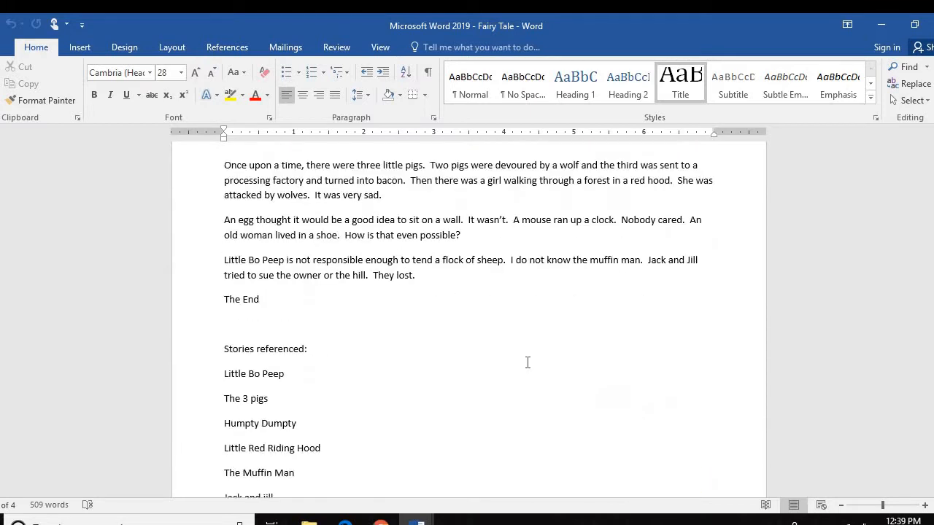
pyautogui.scroll(-8, 527, 363)
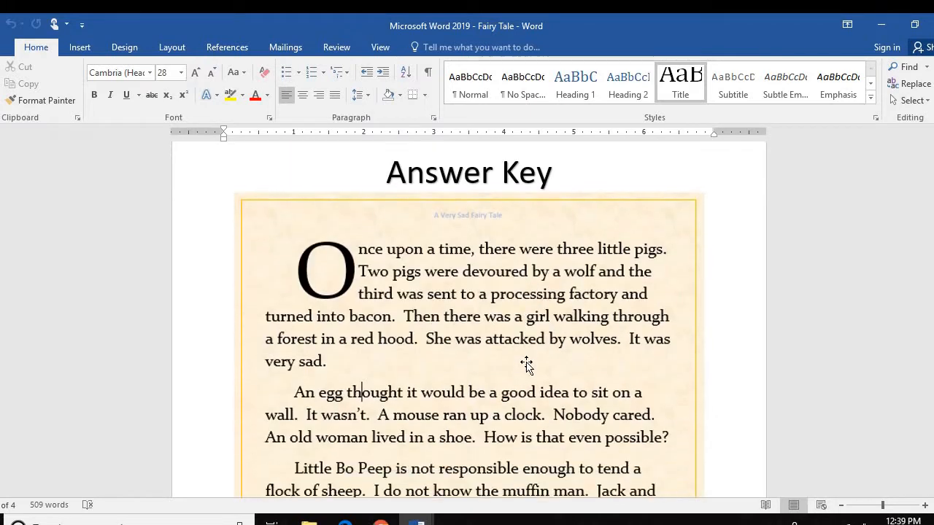
pyautogui.scroll(-2, 526, 363)
pyautogui.scroll(1, 526, 362)
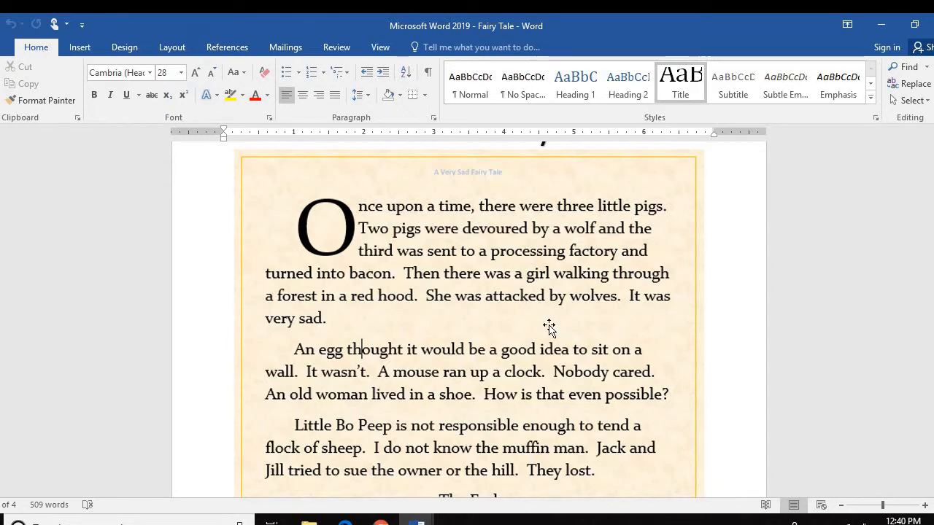
pyautogui.scroll(-1, 425, 328)
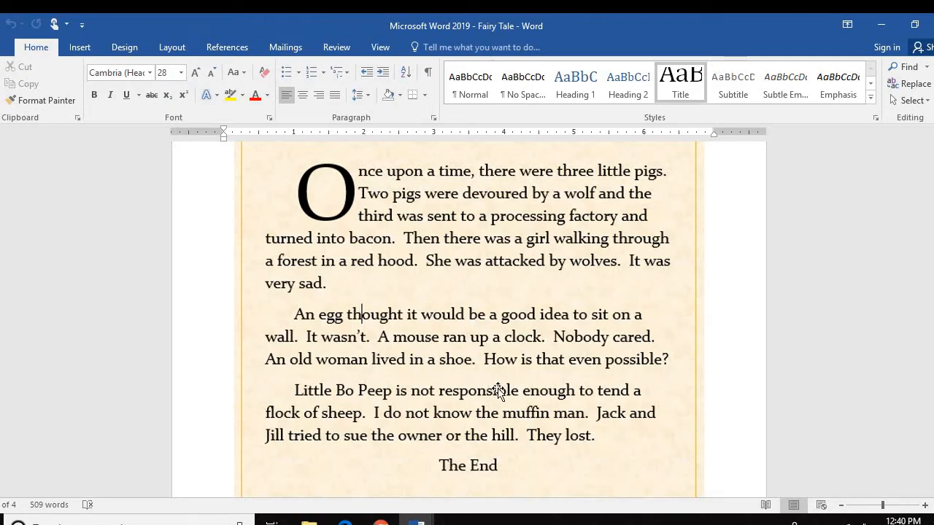
pyautogui.scroll(-1, 509, 394)
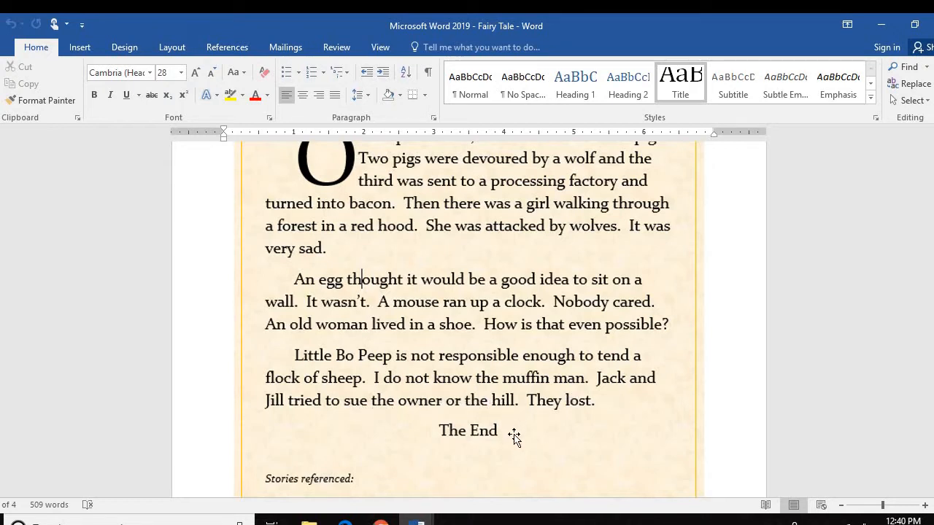
pyautogui.scroll(5, 515, 436)
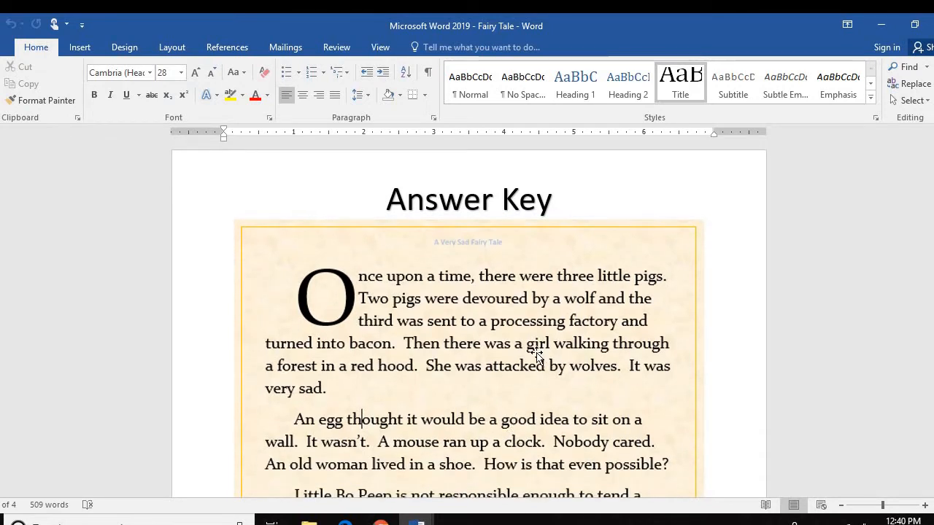
pyautogui.scroll(-3, 533, 356)
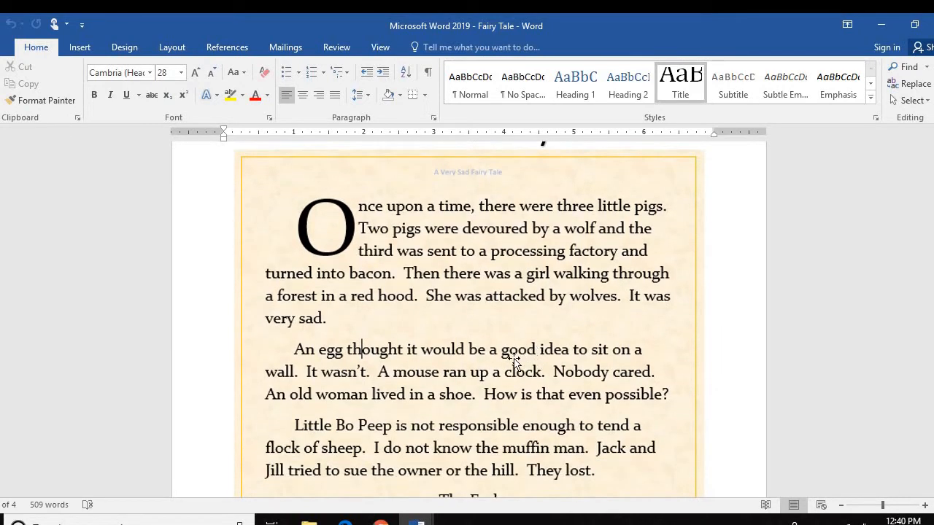
pyautogui.scroll(-2, 514, 359)
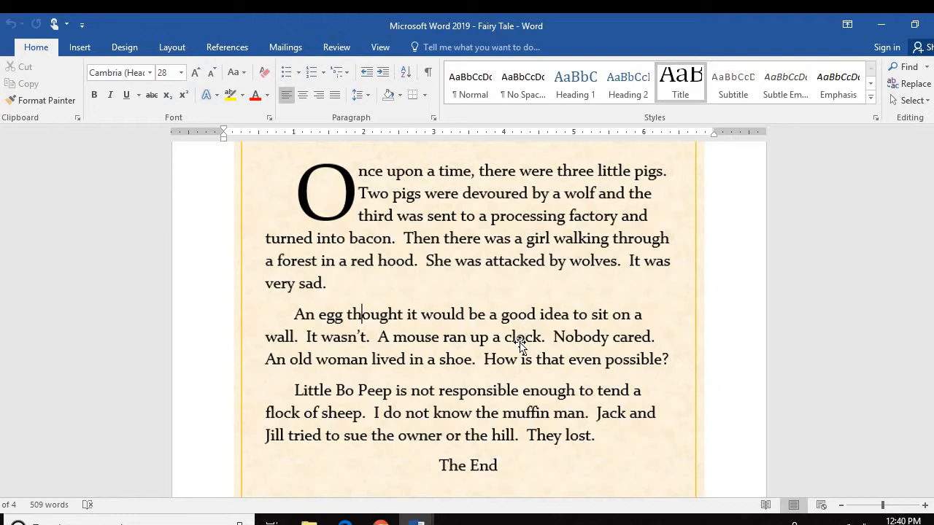
pyautogui.scroll(-3, 520, 345)
pyautogui.scroll(-9, 448, 401)
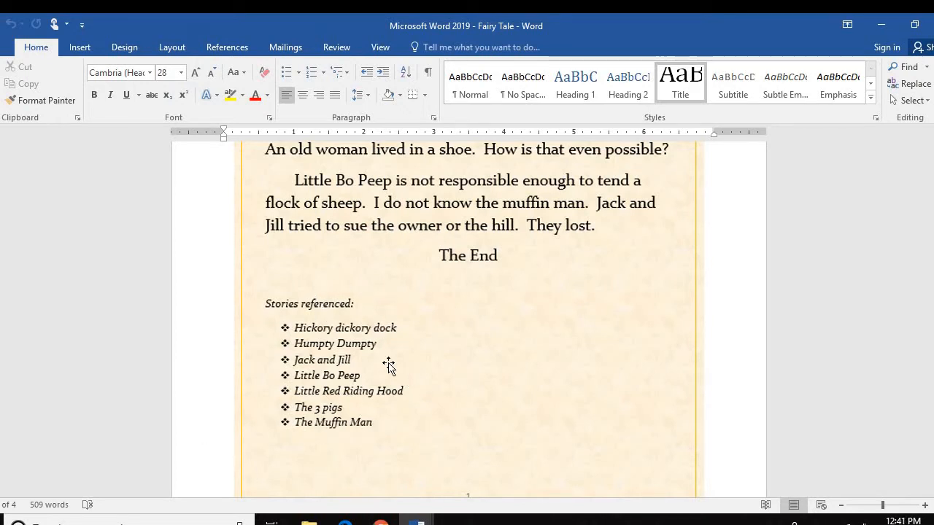
# Scroll to the instruction bullets for the parchment texture background and orange 1pt box page border
pyautogui.scroll(1, 492, 352)
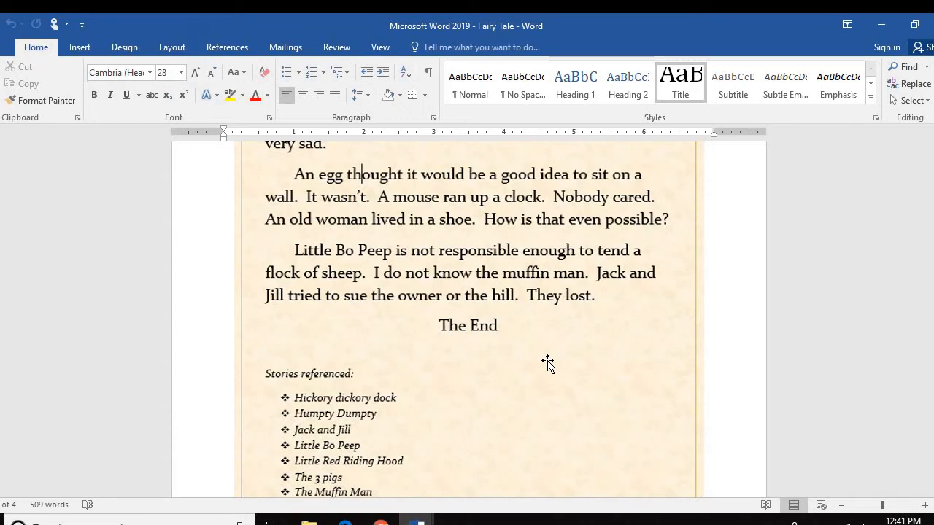
pyautogui.scroll(2, 547, 363)
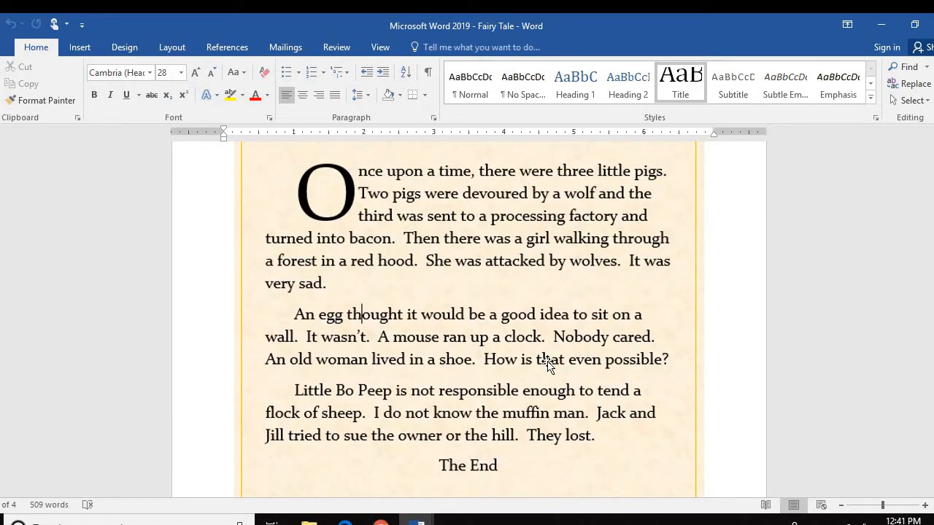
pyautogui.scroll(-1, 548, 365)
pyautogui.scroll(-2, 467, 409)
pyautogui.scroll(-1, 369, 390)
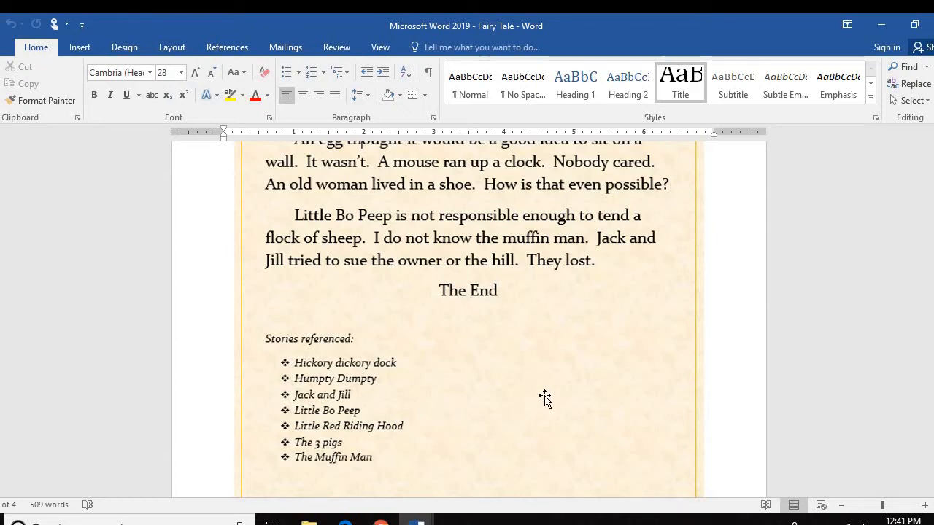
pyautogui.scroll(8, 562, 386)
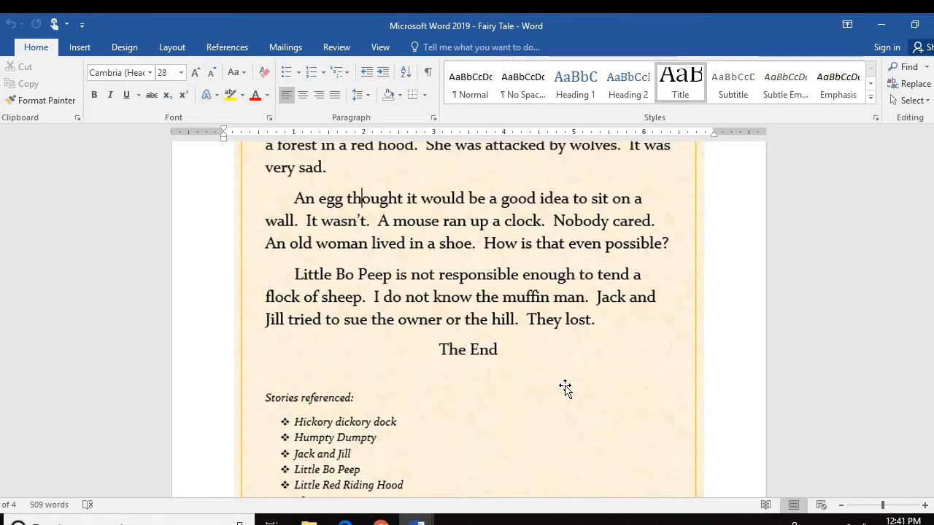
pyautogui.scroll(6, 568, 386)
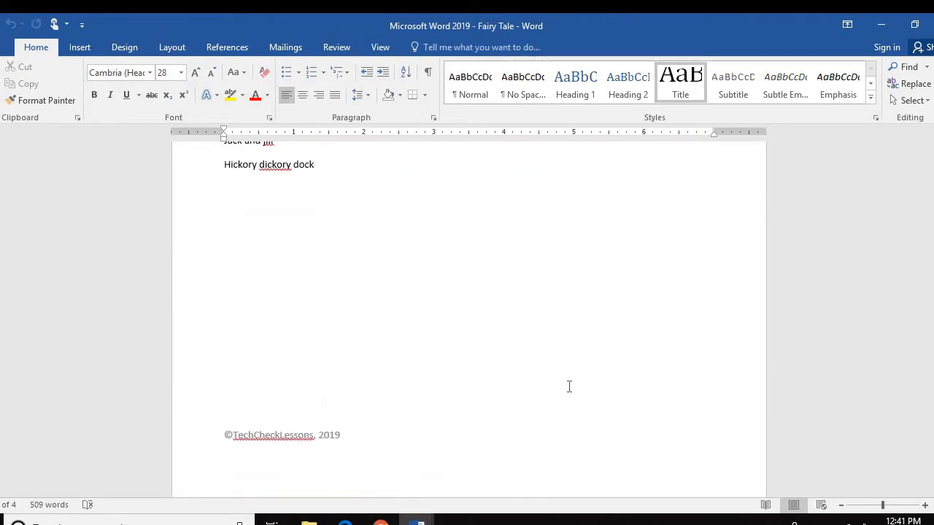
pyautogui.scroll(10, 570, 389)
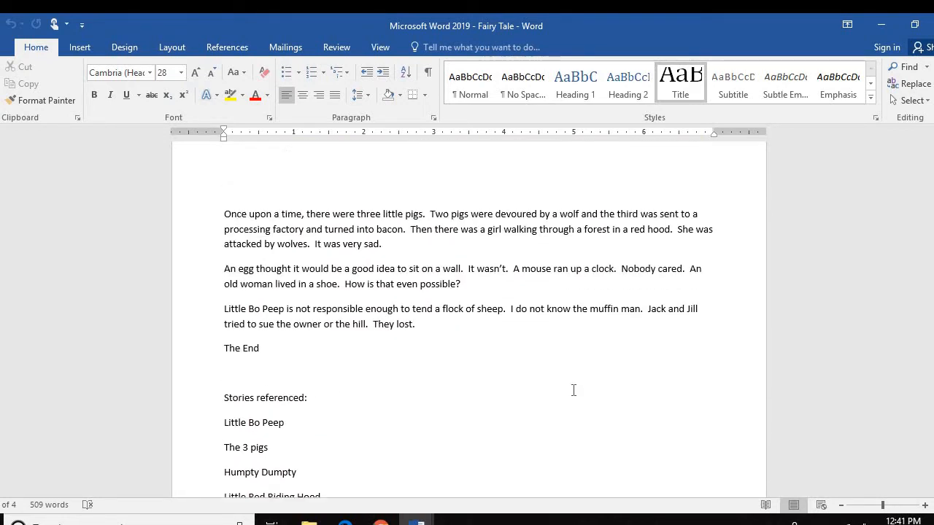
pyautogui.scroll(10, 579, 387)
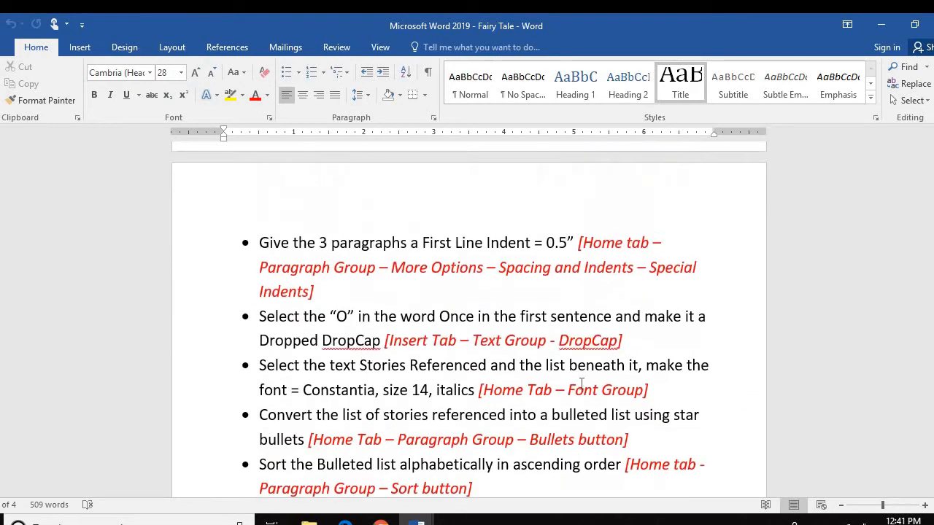
pyautogui.scroll(-5, 581, 383)
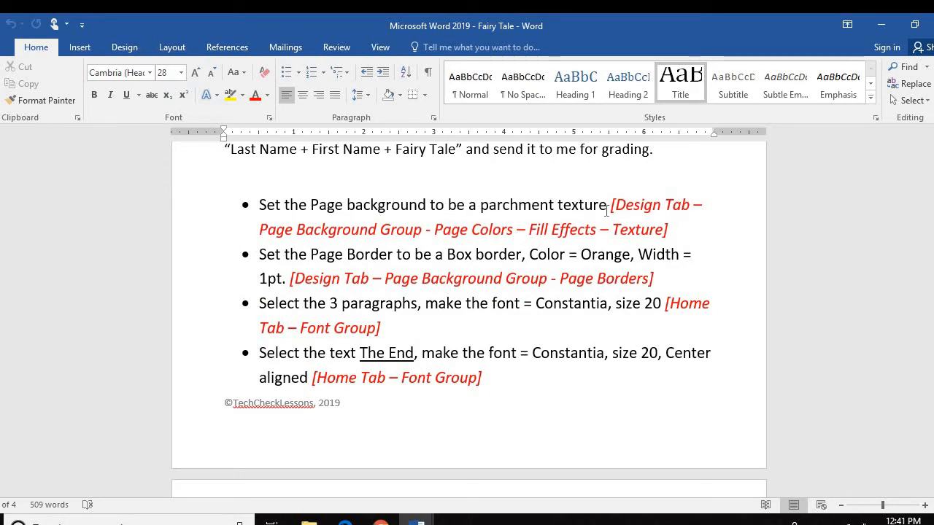
# Return to the blank Fairy Tale document and bring up its Page Color choices
pyautogui.moveTo(415, 518)
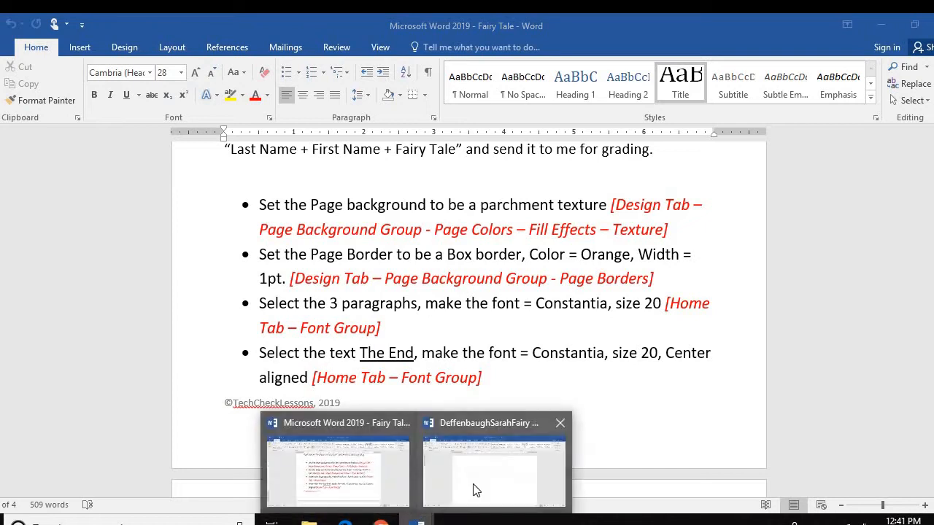
pyautogui.click(474, 489)
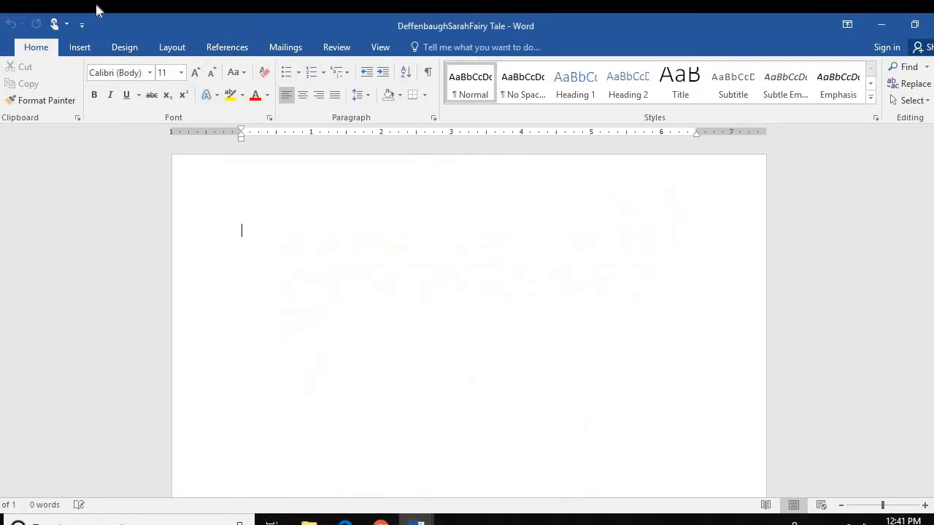
pyautogui.click(125, 45)
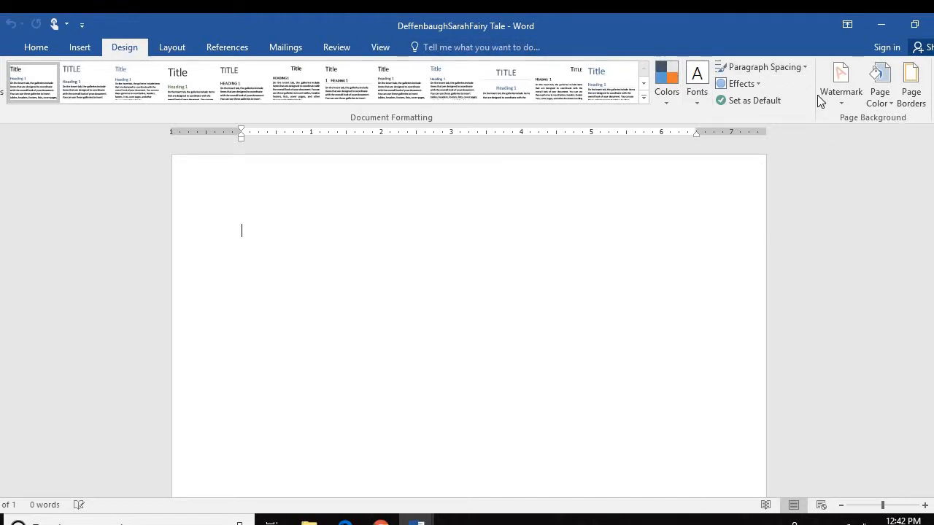
pyautogui.click(890, 105)
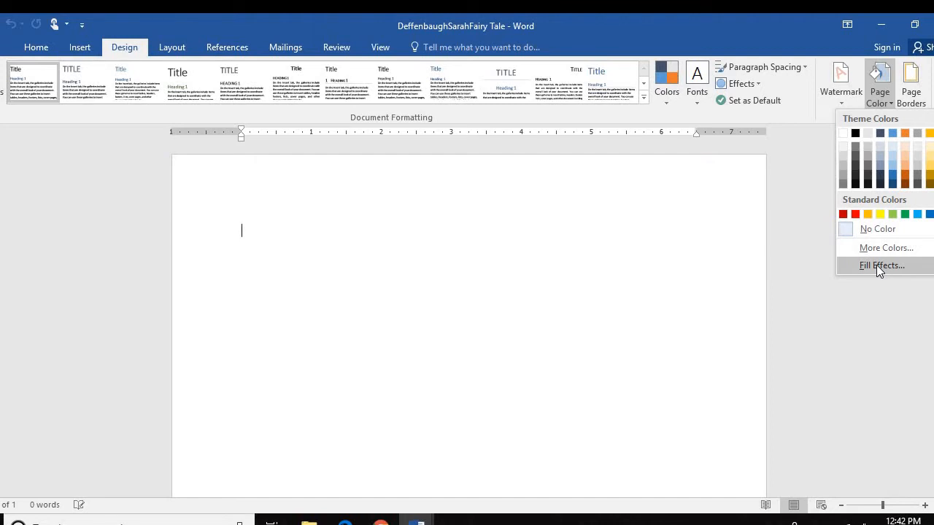
# Apply the Papyrus fill-effect texture as the page background after comparing Stationery and Recycled paper
pyautogui.click(876, 265)
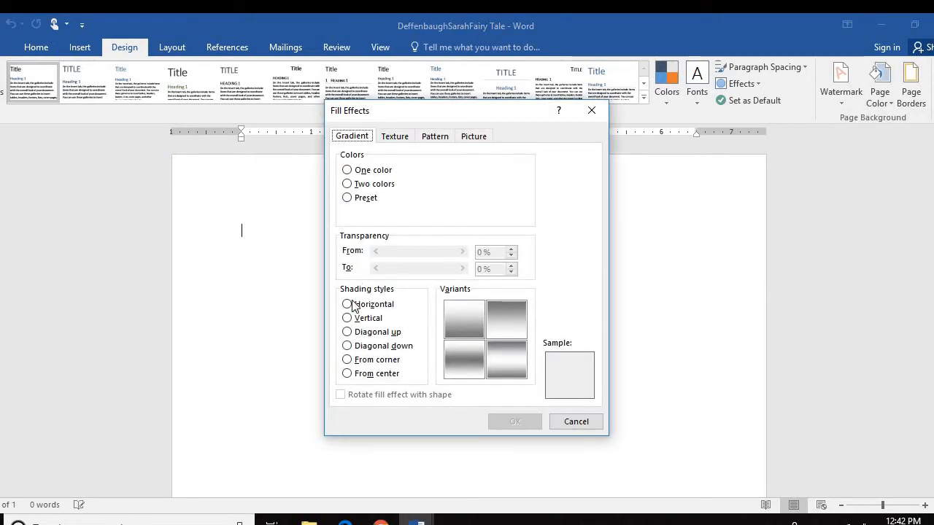
pyautogui.click(404, 138)
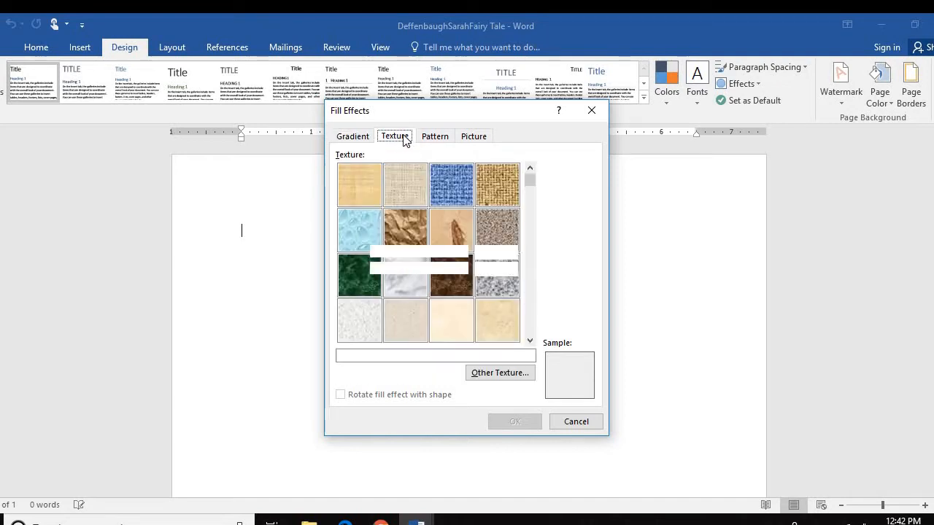
pyautogui.click(357, 186)
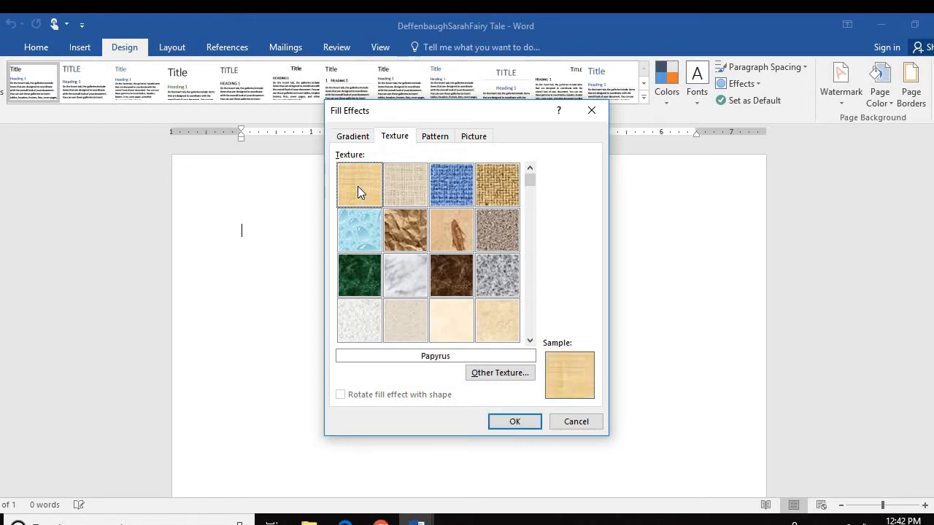
pyautogui.click(503, 319)
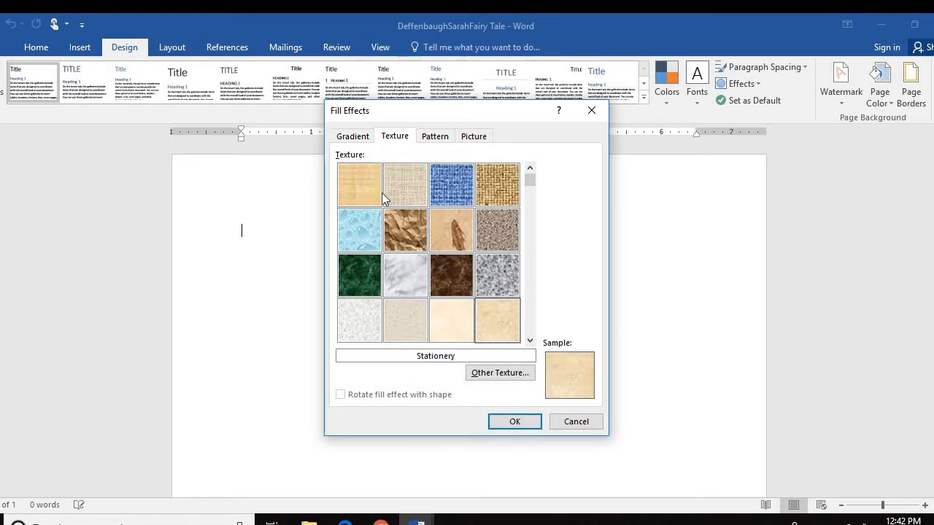
pyautogui.click(530, 340)
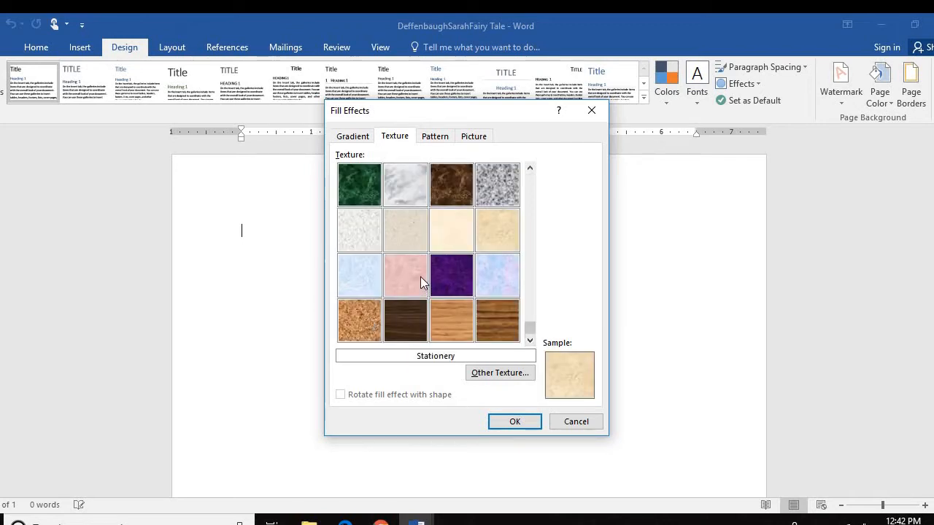
pyautogui.click(413, 215)
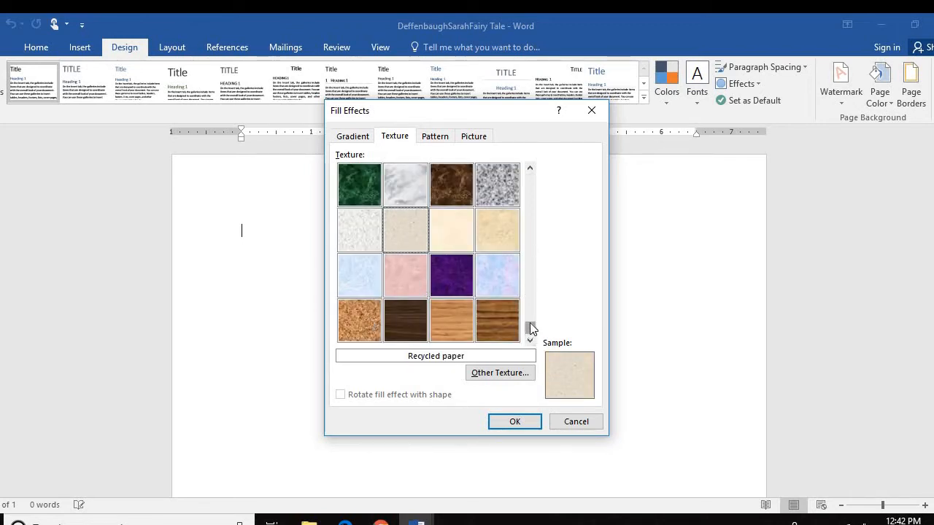
pyautogui.moveTo(532, 330); pyautogui.dragTo(510, 168)
pyautogui.click(358, 176)
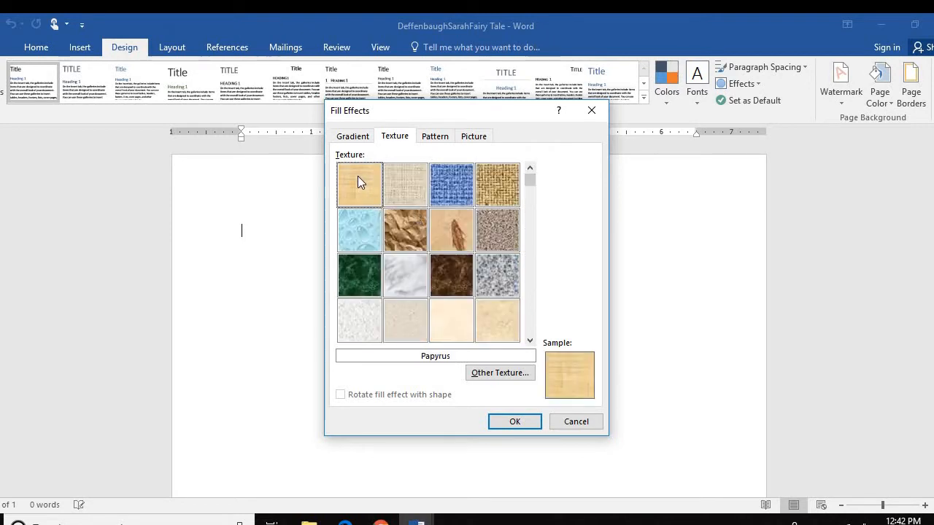
pyautogui.click(519, 422)
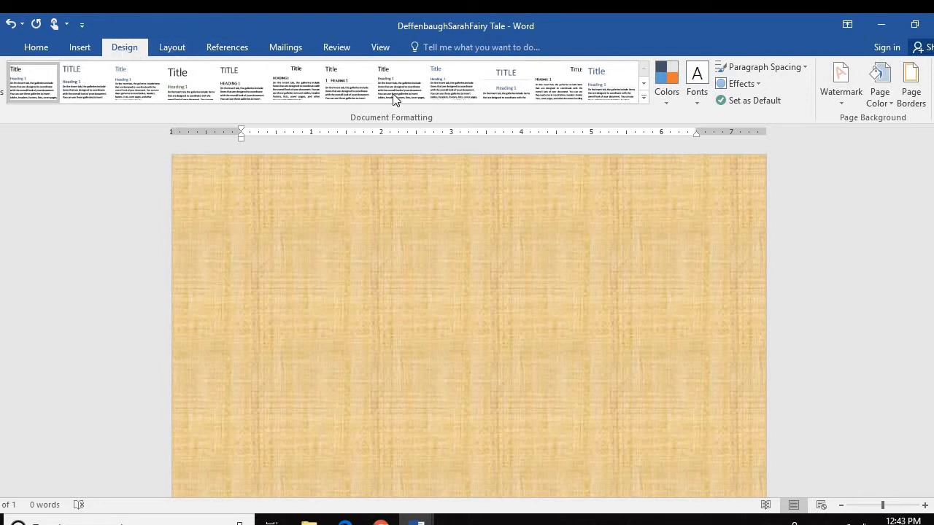
# Add a Box page border in Orange at 1 pt width
pyautogui.click(908, 97)
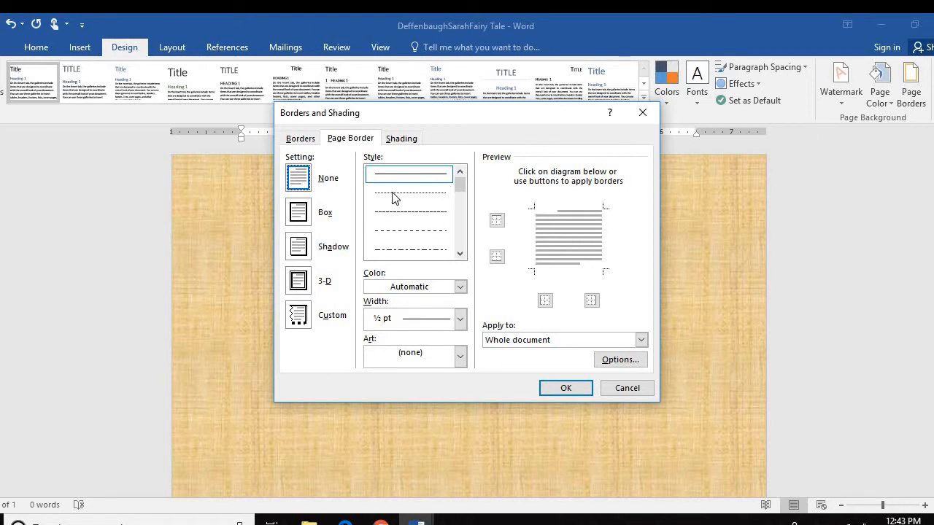
pyautogui.click(301, 219)
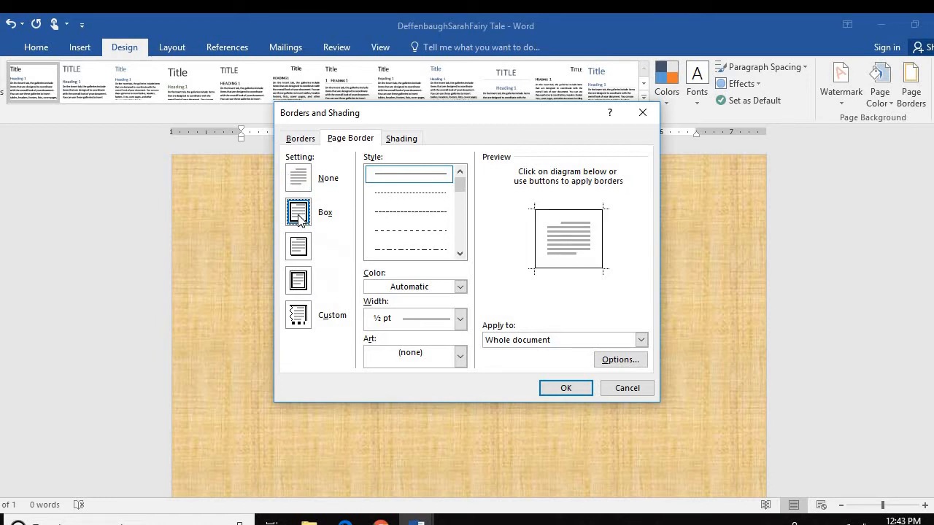
pyautogui.click(459, 287)
pyautogui.click(433, 336)
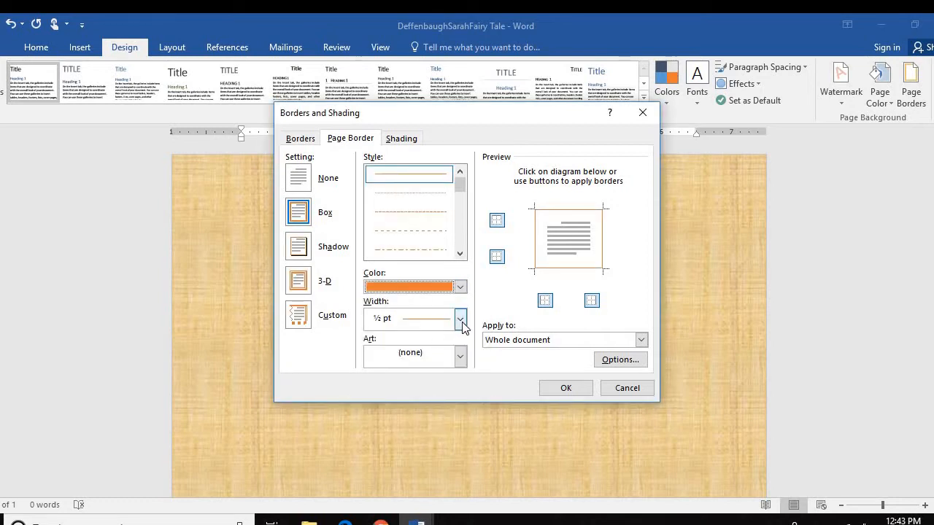
pyautogui.click(460, 321)
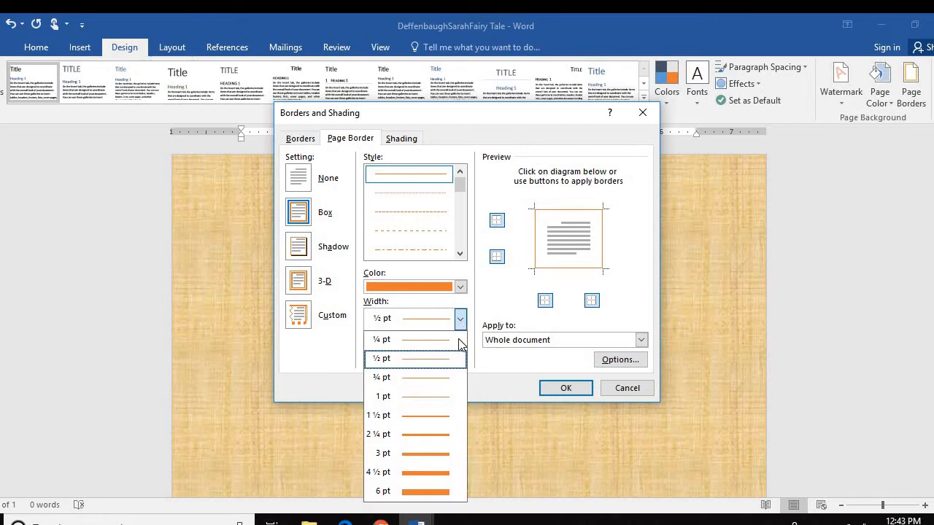
pyautogui.click(442, 397)
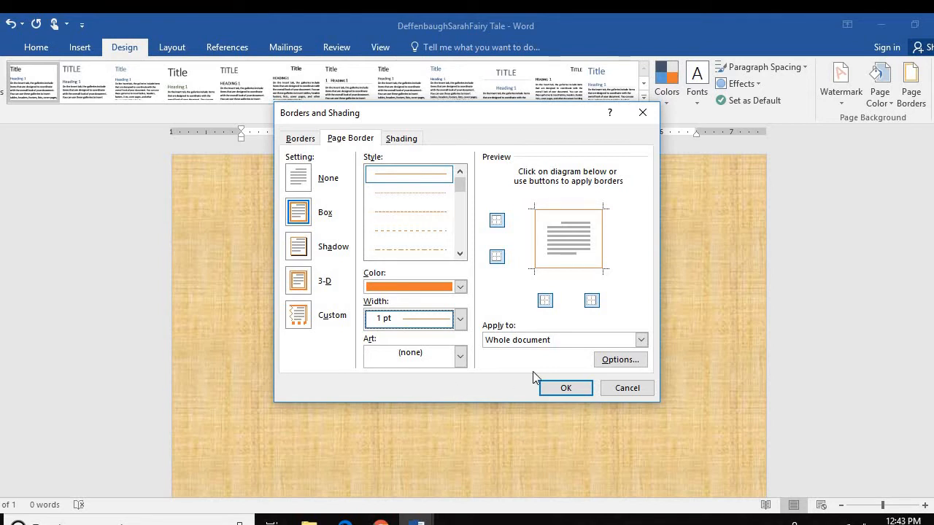
pyautogui.click(565, 387)
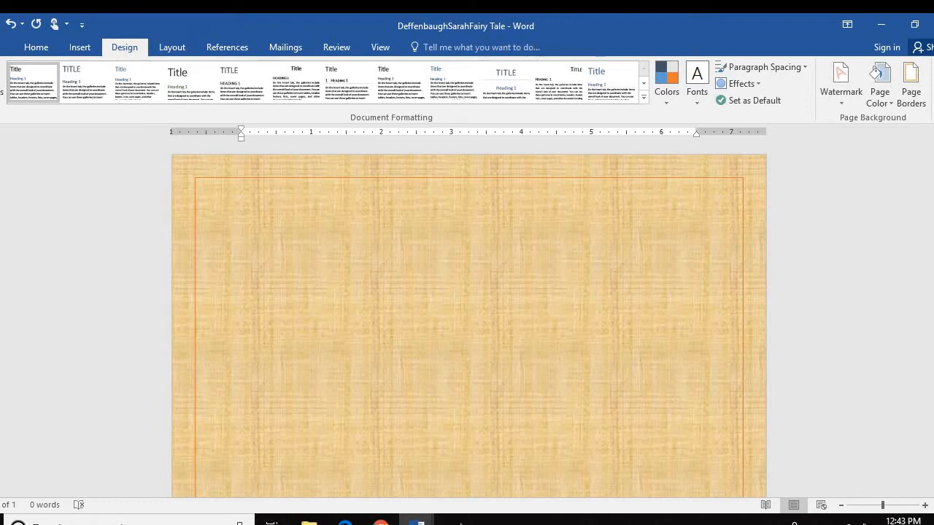
# Copy the three story paragraphs from the Fairy Tale instructions document
pyautogui.moveTo(417, 519)
pyautogui.click(354, 488)
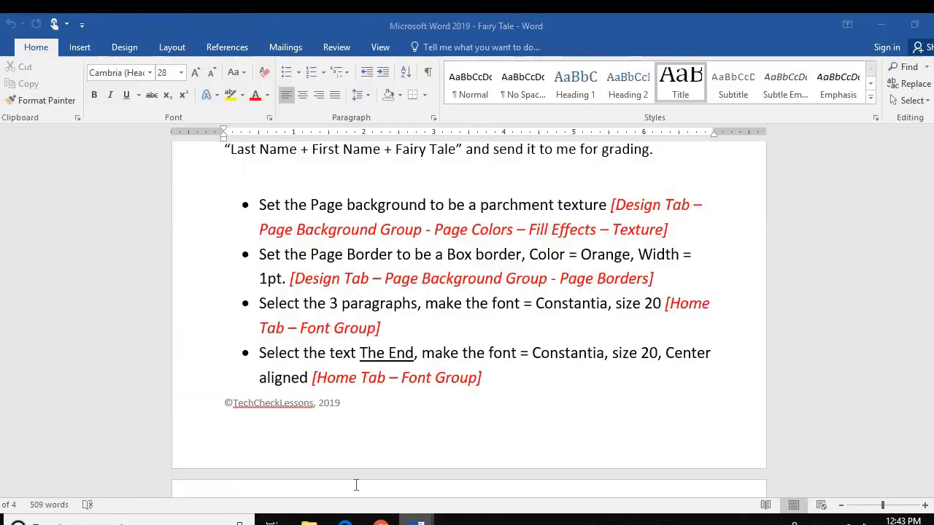
pyautogui.scroll(6, 444, 368)
pyautogui.scroll(-9, 445, 371)
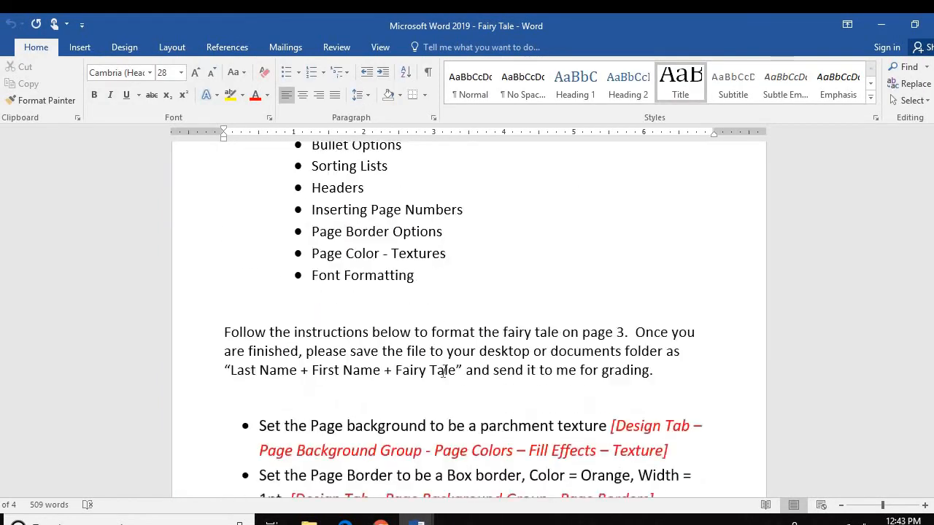
pyautogui.scroll(-15, 446, 373)
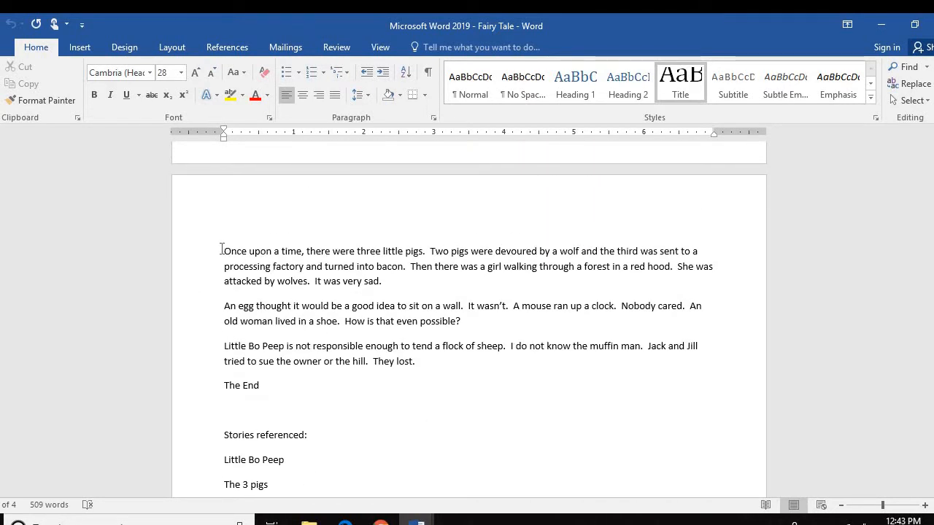
pyautogui.moveTo(224, 251); pyautogui.dragTo(423, 366)
pyautogui.hotkey('ctrl', 'c')
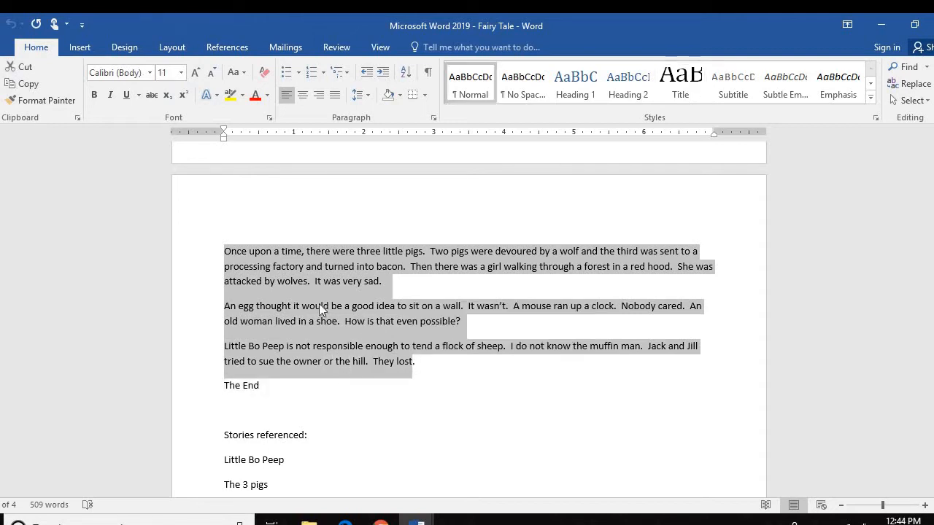
pyautogui.rightClick(319, 304)
pyautogui.click(354, 332)
# Paste the story paragraphs onto the papyrus page, keeping source formatting
pyautogui.click(417, 520)
pyautogui.click(494, 459)
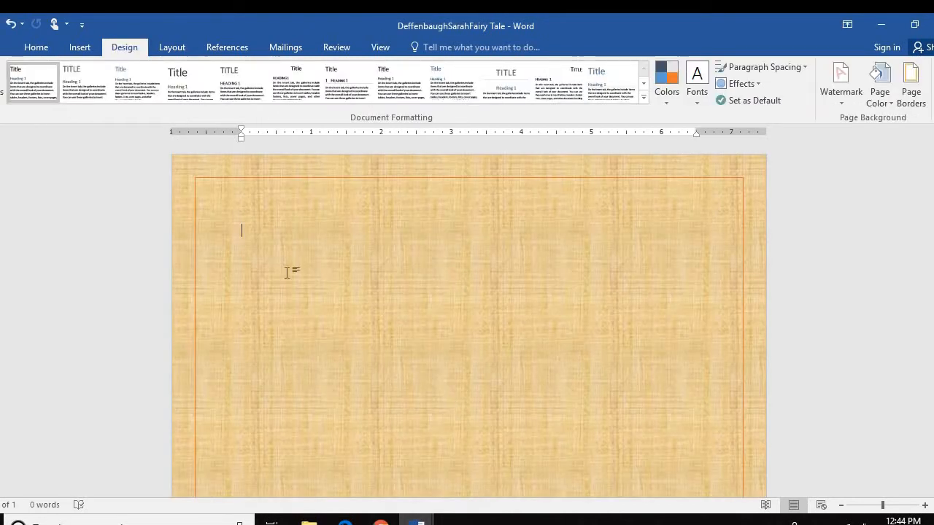
pyautogui.rightClick(252, 224)
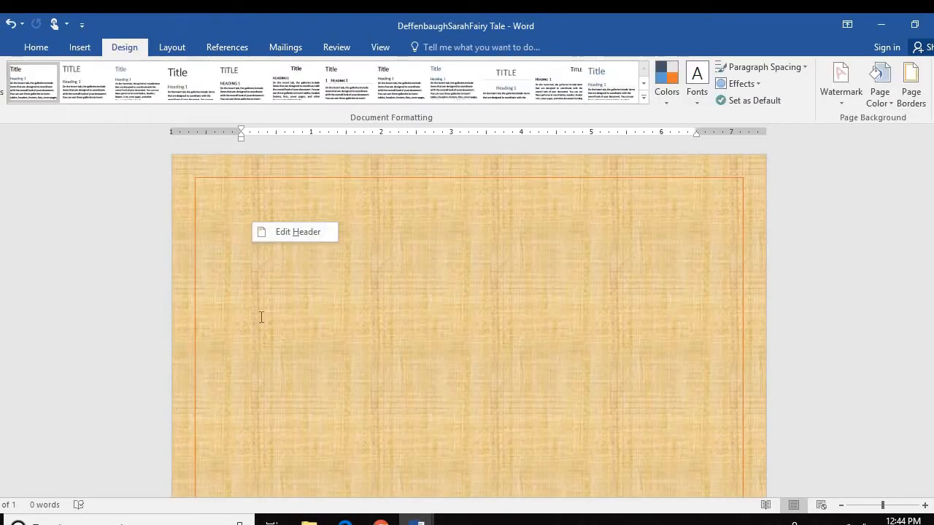
pyautogui.rightClick(243, 242)
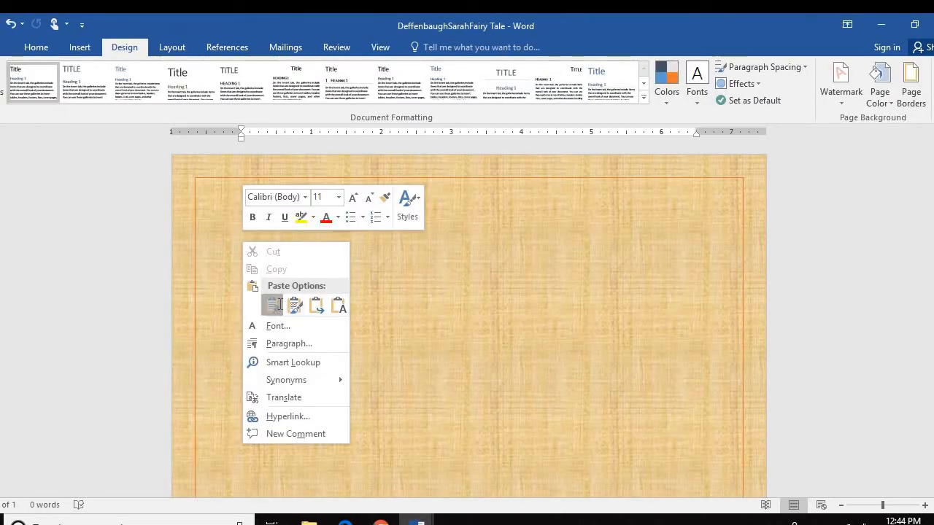
pyautogui.click(272, 305)
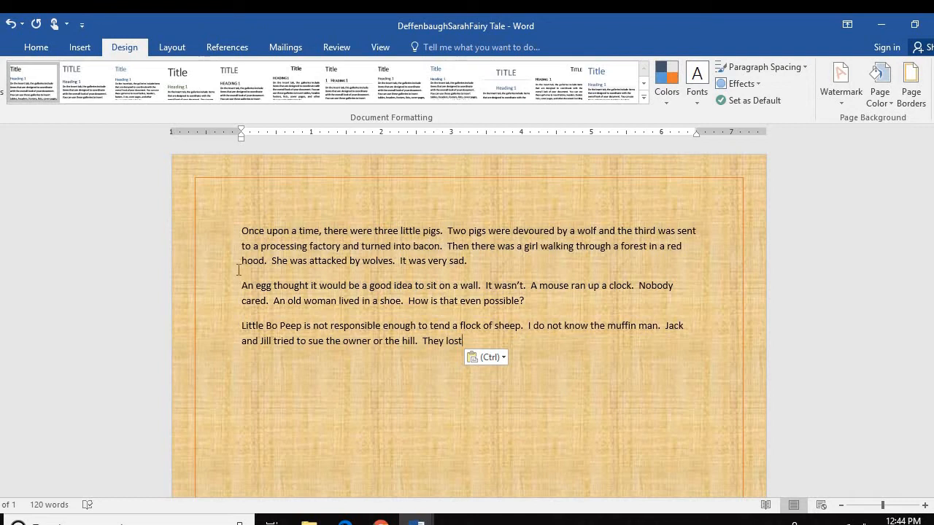
# Format all three pasted story paragraphs in Constantia at 20 pt
pyautogui.moveTo(238, 229); pyautogui.dragTo(460, 344)
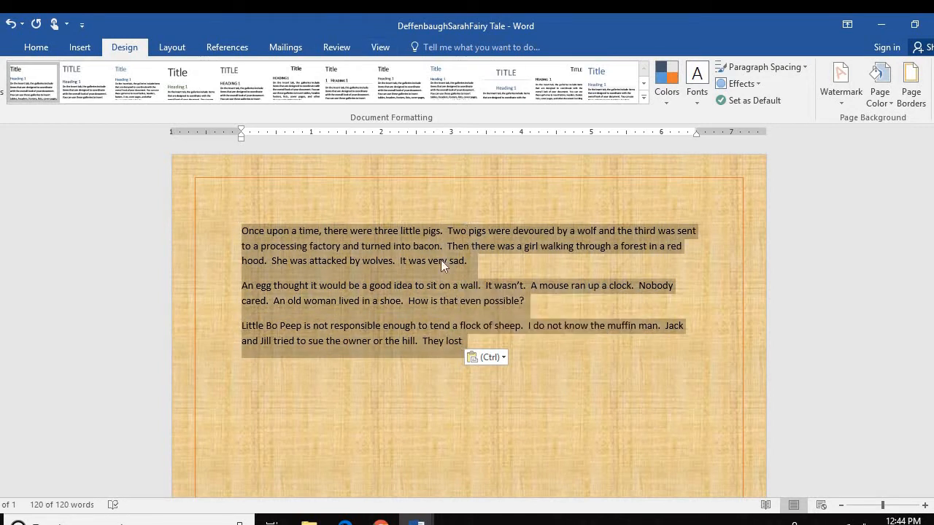
pyautogui.click(42, 46)
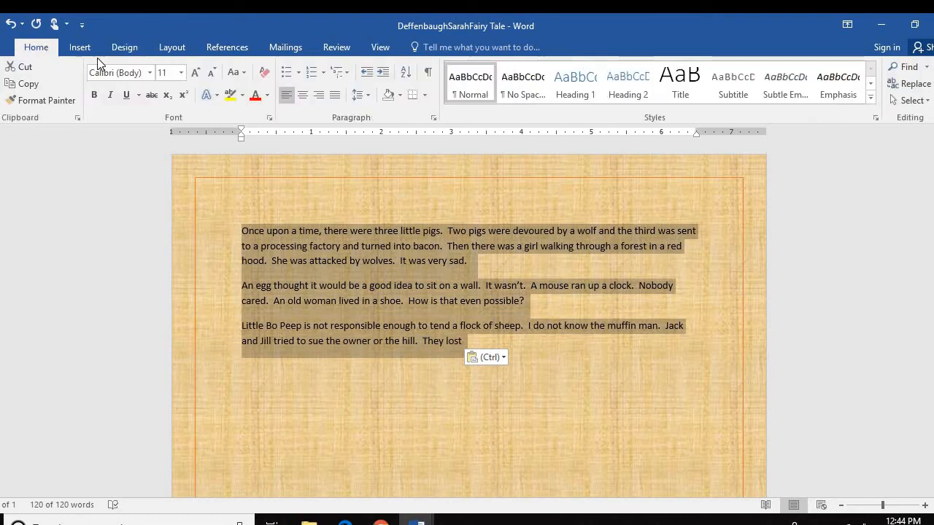
pyautogui.click(151, 75)
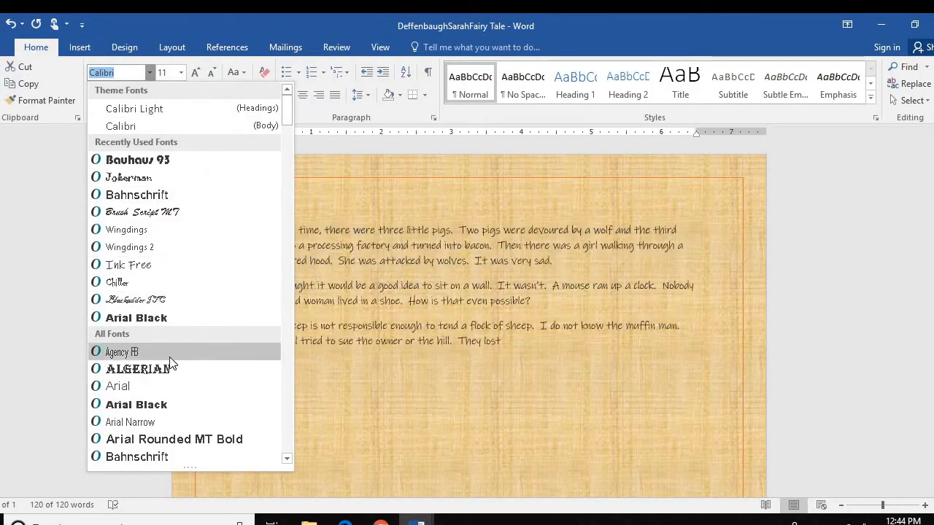
pyautogui.scroll(-5, 179, 365)
pyautogui.scroll(-9, 177, 379)
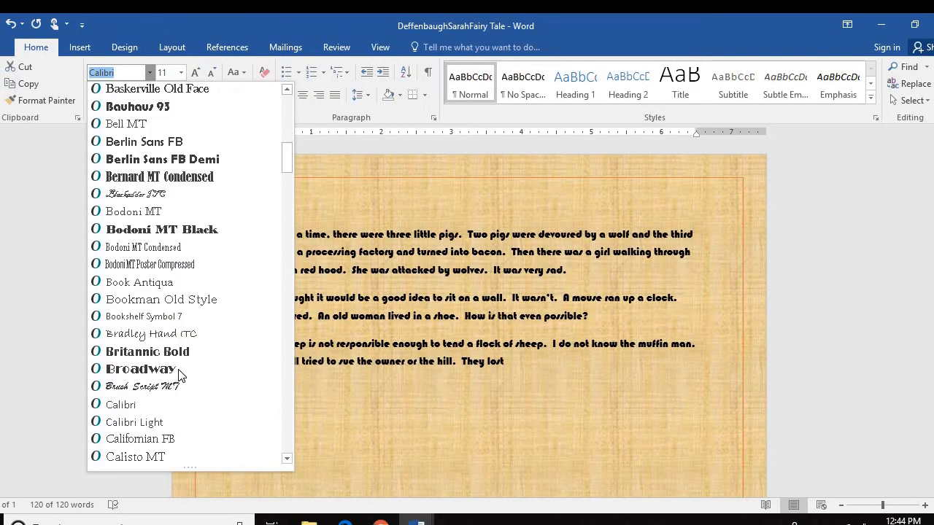
pyautogui.scroll(-3, 174, 385)
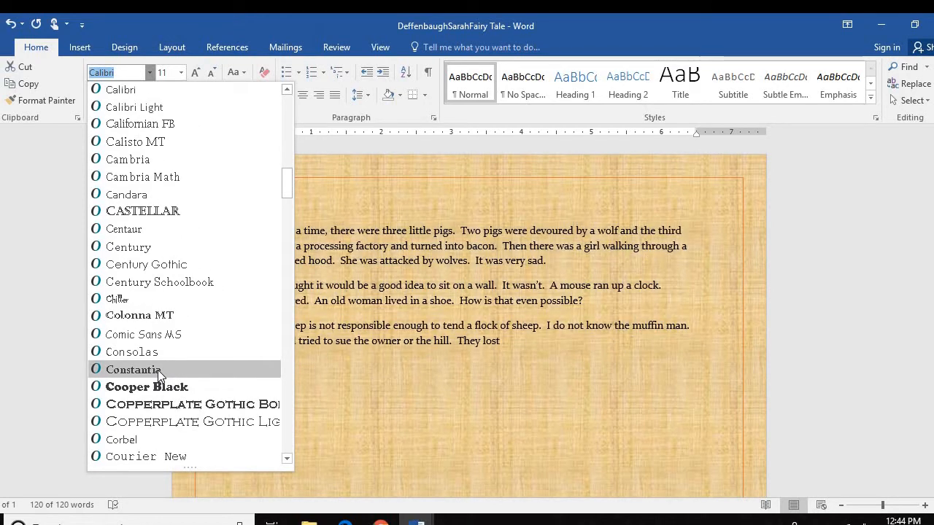
pyautogui.click(157, 370)
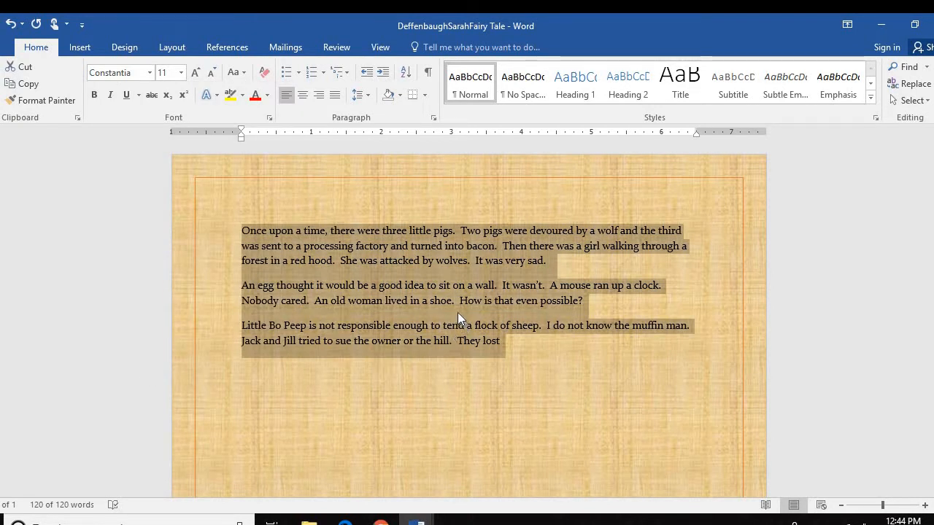
pyautogui.click(181, 73)
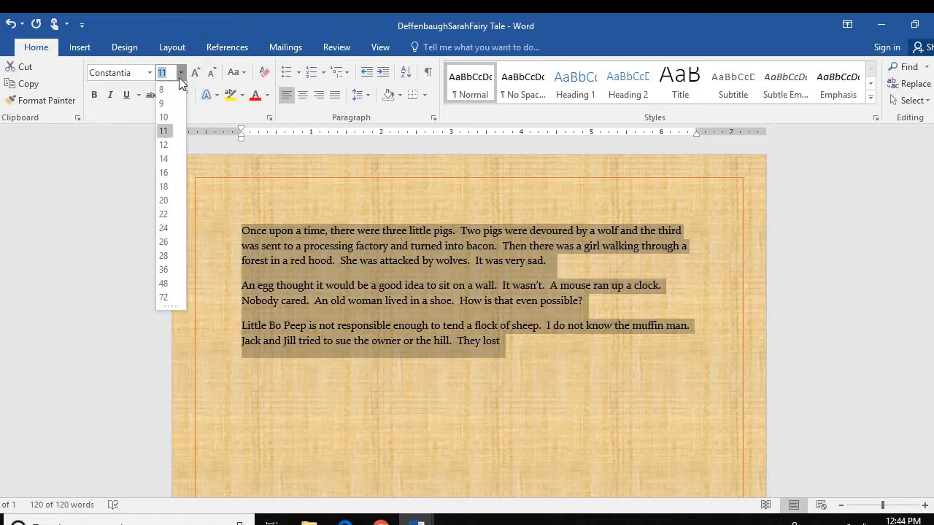
pyautogui.click(163, 201)
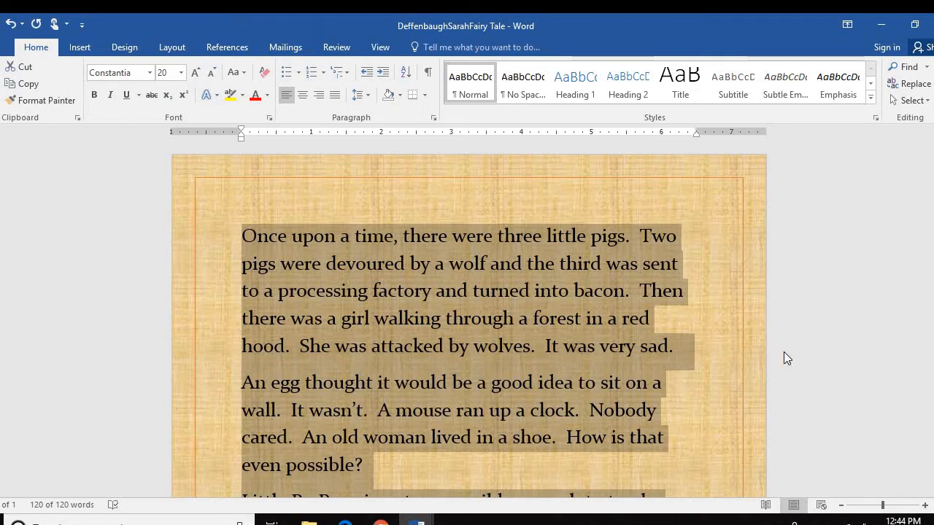
pyautogui.scroll(-2, 578, 373)
pyautogui.scroll(-6, 578, 378)
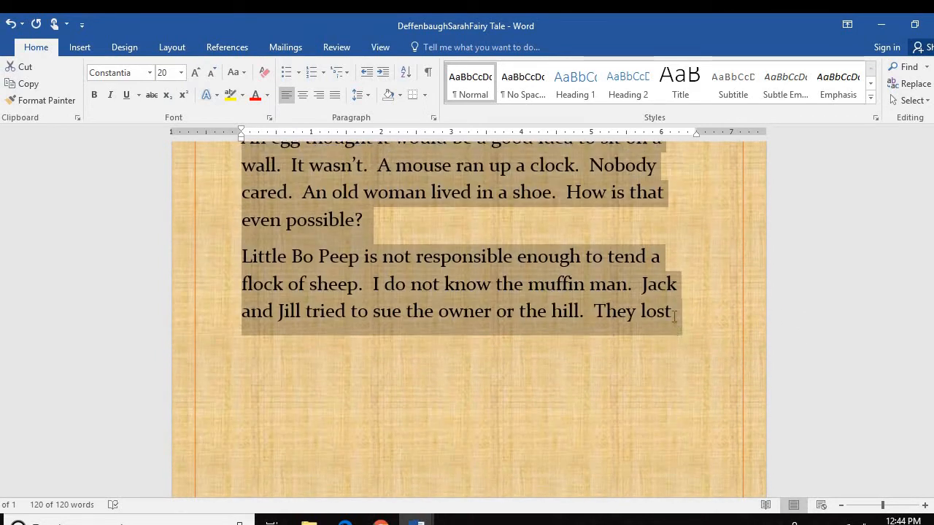
# Add a period after 'They lost' and a centered 'The End' line beneath the story
pyautogui.click(674, 315)
pyautogui.write('.')
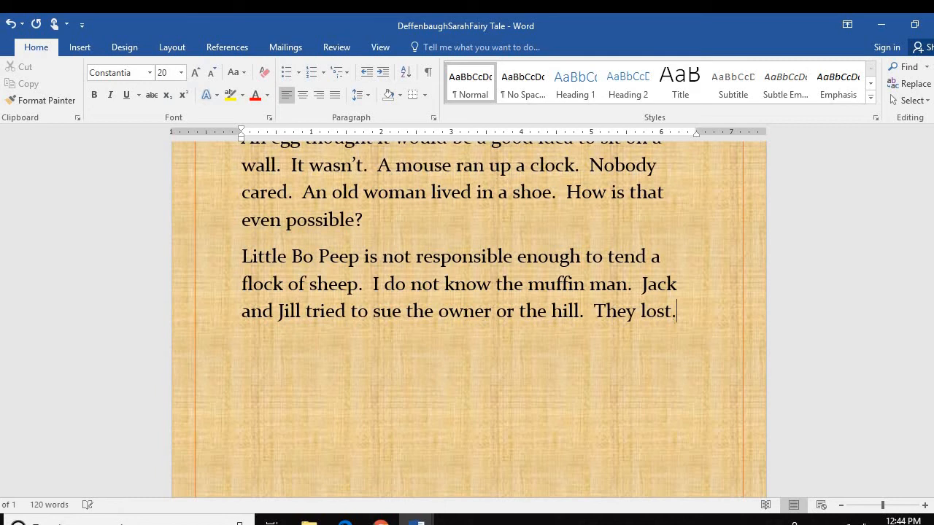
pyautogui.press('Return')
pyautogui.write('The End')
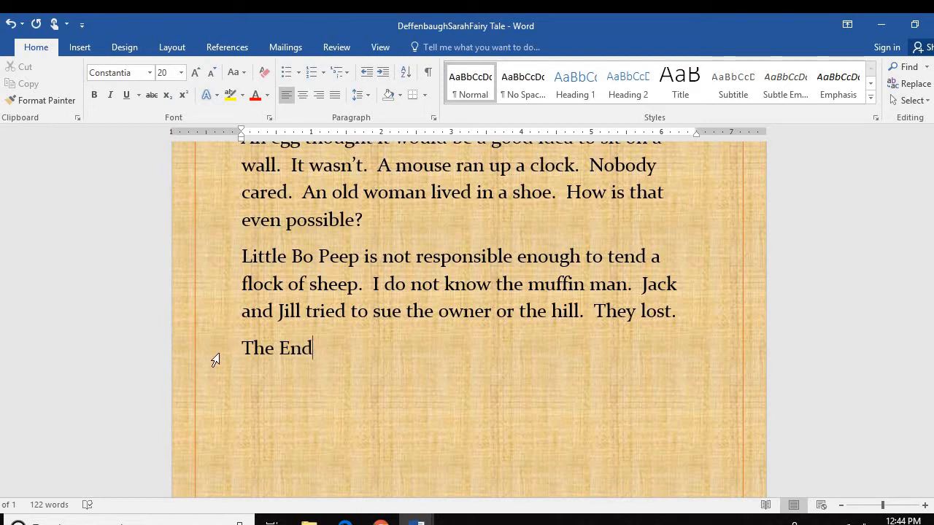
pyautogui.moveTo(244, 347); pyautogui.dragTo(314, 348)
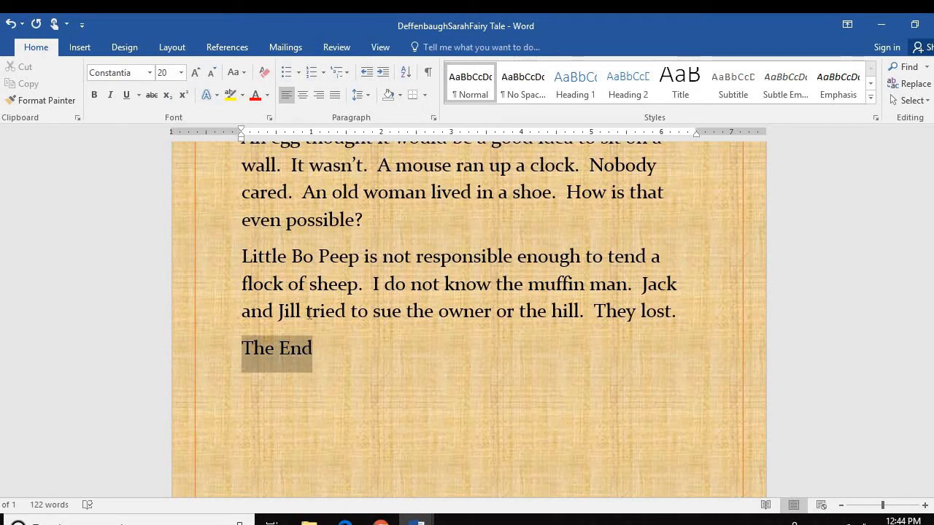
pyautogui.click(304, 94)
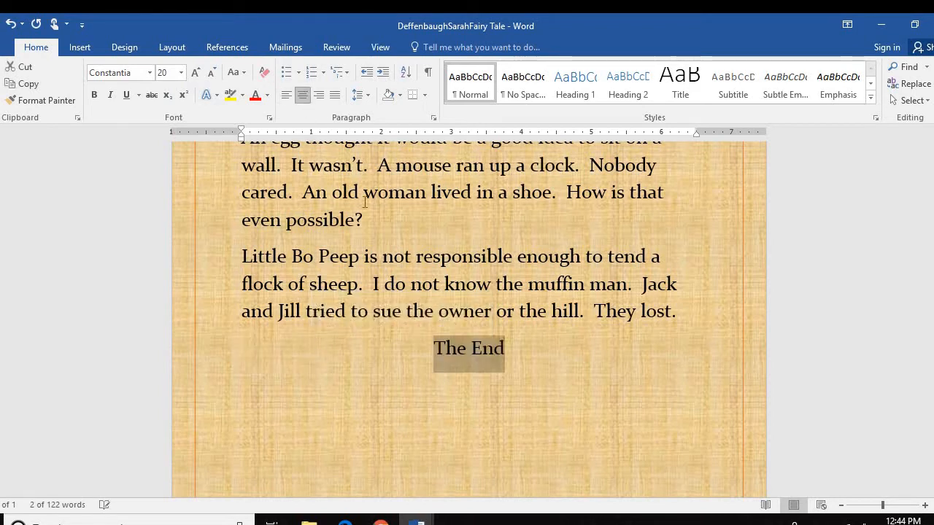
pyautogui.click(509, 350)
pyautogui.scroll(3, 421, 349)
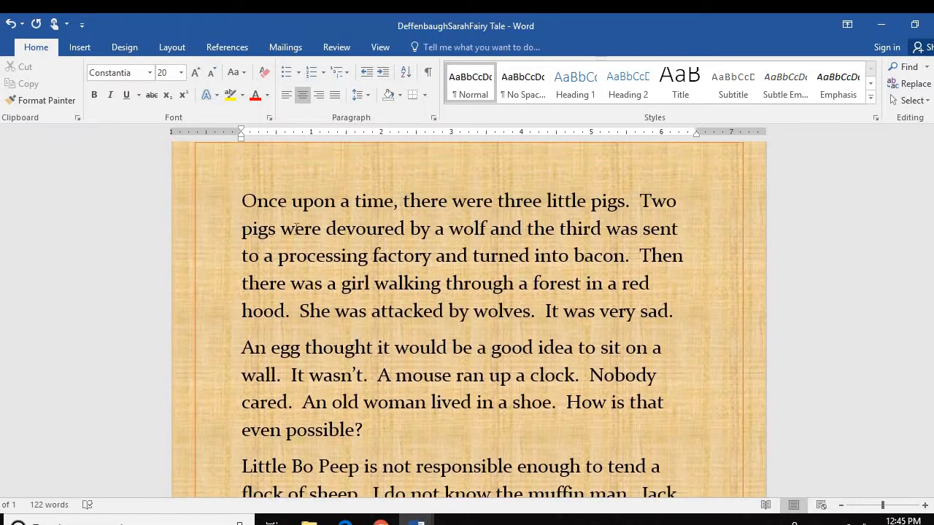
pyautogui.scroll(-1, 445, 394)
pyautogui.scroll(-1, 445, 394)
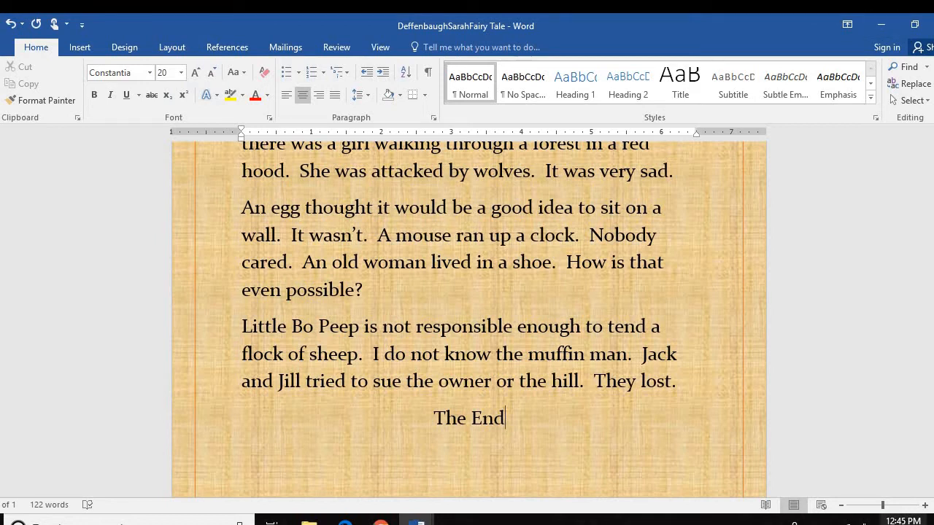
pyautogui.scroll(4, 213, 243)
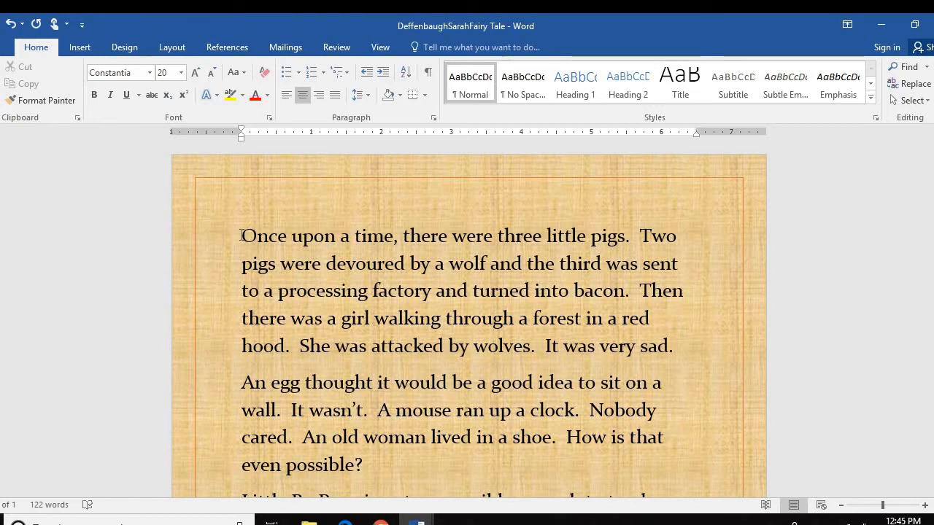
# Give the opening paragraph a 0.5-inch first-line indent in the Paragraph dialog
pyautogui.hotkey('ctrl', 'Home')
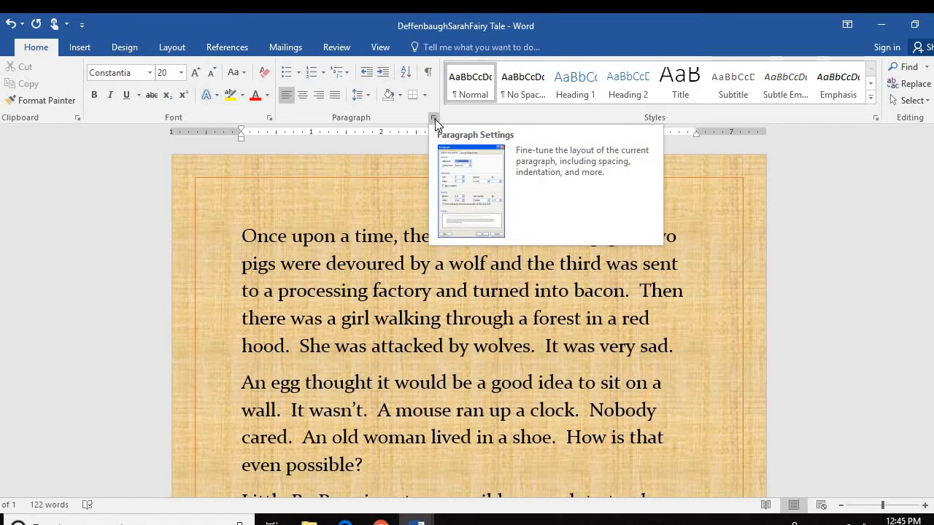
pyautogui.click(433, 117)
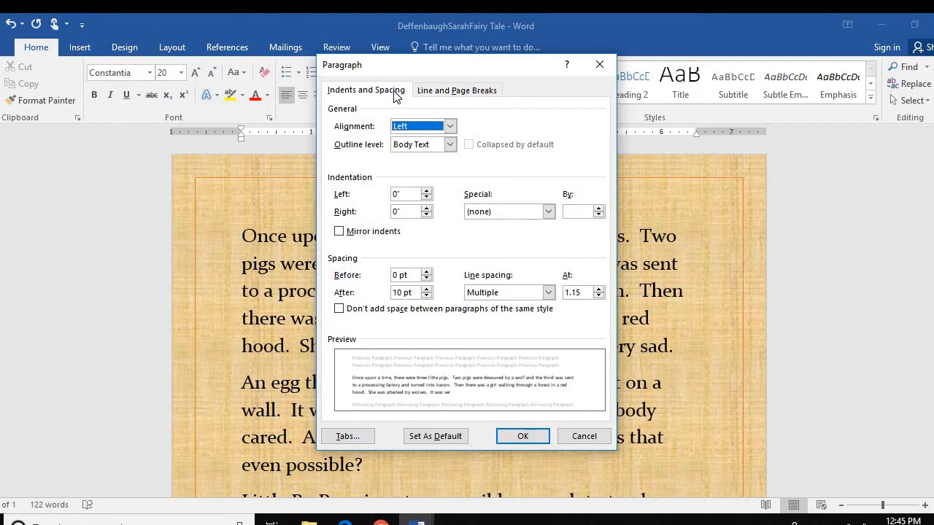
pyautogui.click(547, 211)
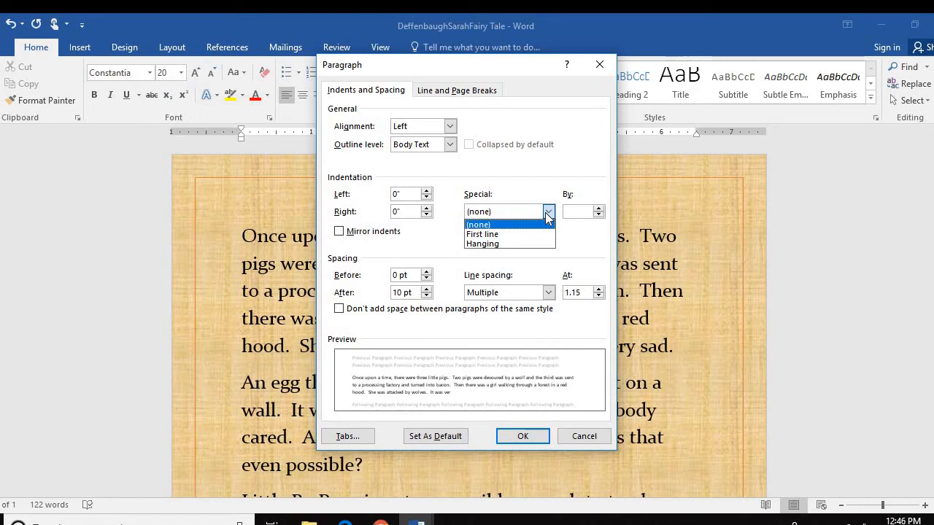
pyautogui.click(502, 236)
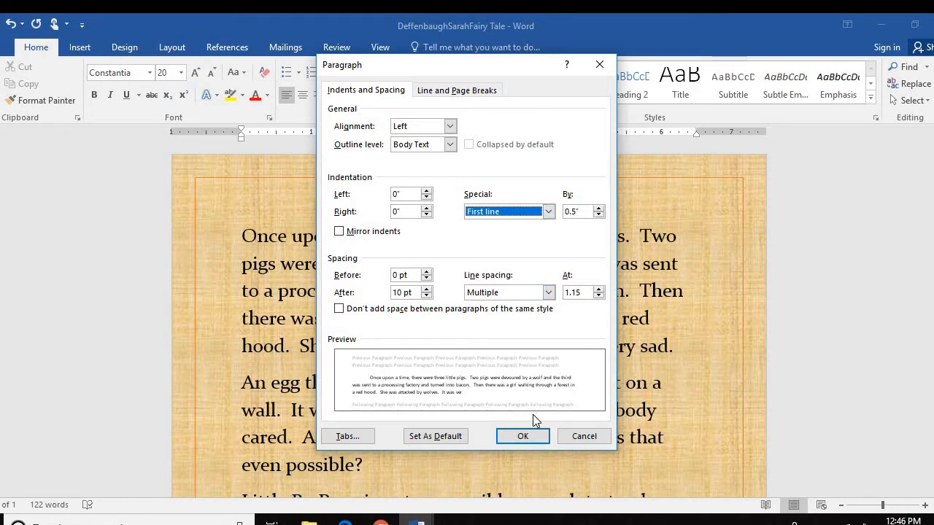
pyautogui.click(540, 436)
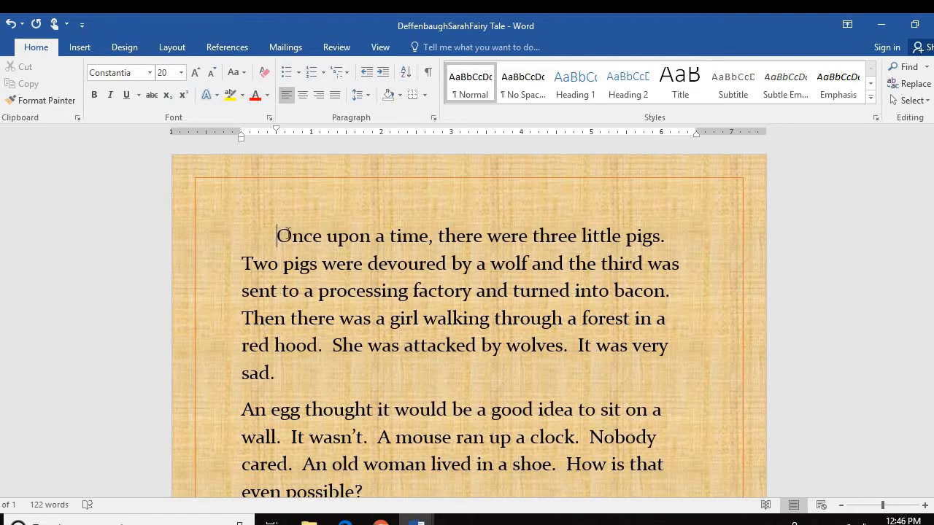
pyautogui.moveTo(283, 235); pyautogui.dragTo(290, 237)
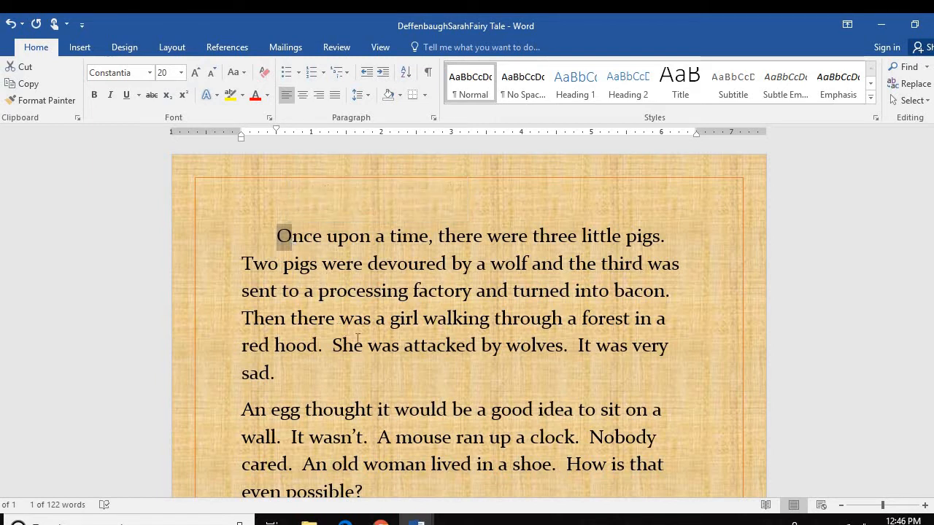
# Make the 'O' of 'Once' a Dropped drop cap spanning three lines
pyautogui.click(75, 49)
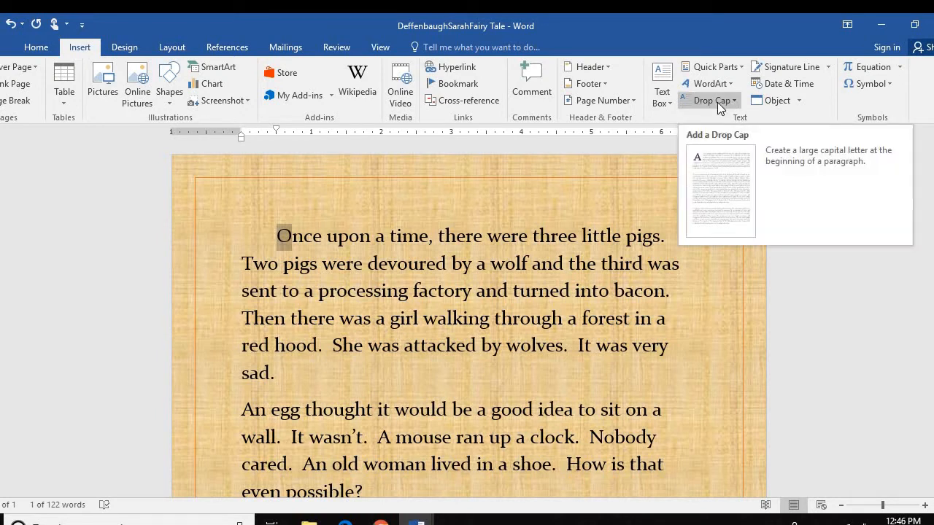
pyautogui.click(717, 102)
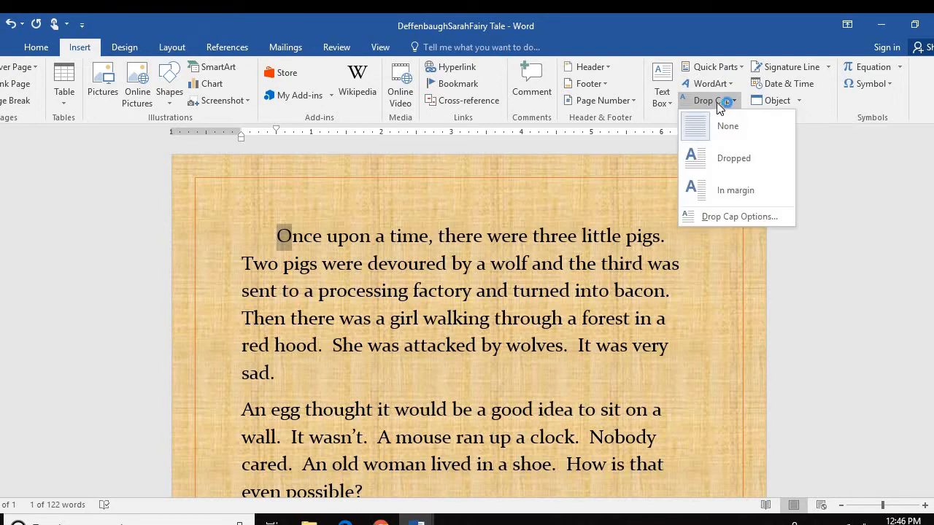
pyautogui.click(726, 159)
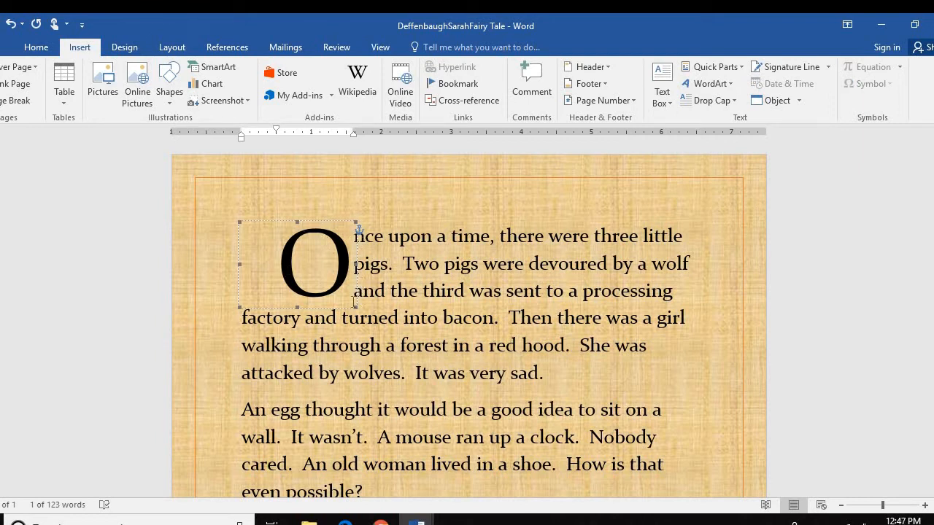
pyautogui.click(736, 99)
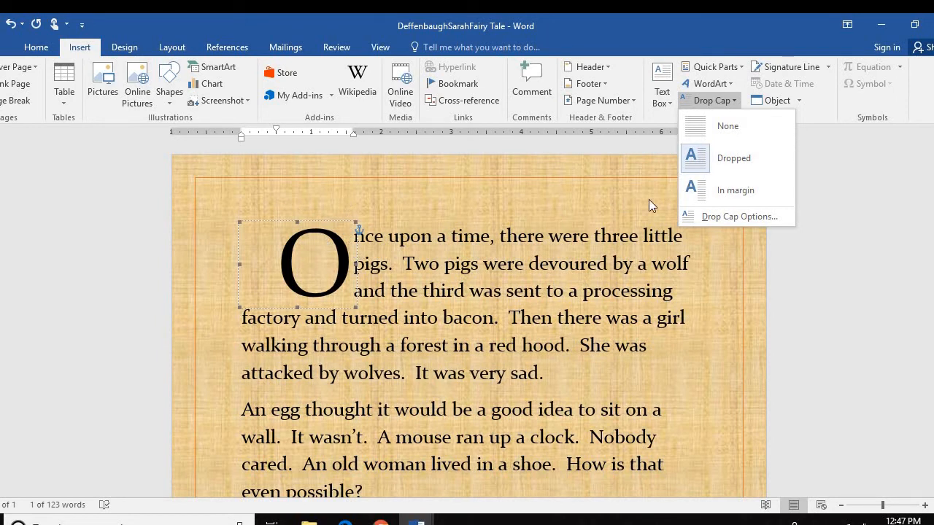
pyautogui.click(735, 159)
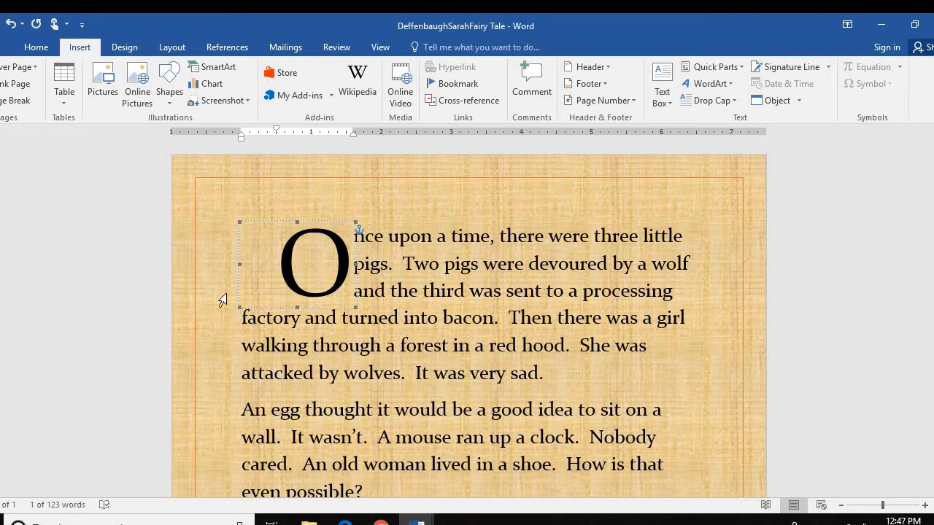
pyautogui.doubleClick(702, 419)
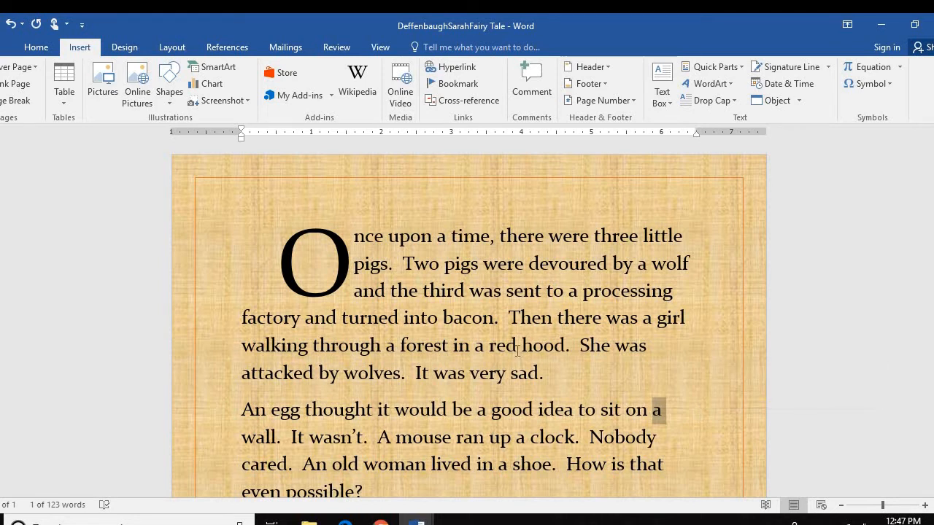
pyautogui.scroll(-3, 518, 351)
# Copy the Stories referenced list through 'Hickory dickory dock' from the instructions document
pyautogui.scroll(-2, 507, 349)
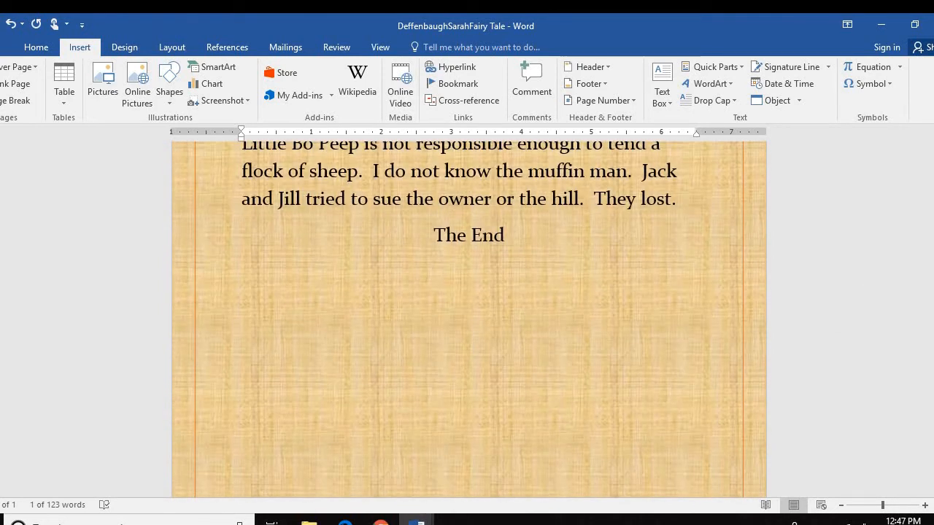
pyautogui.moveTo(417, 519)
pyautogui.click(370, 508)
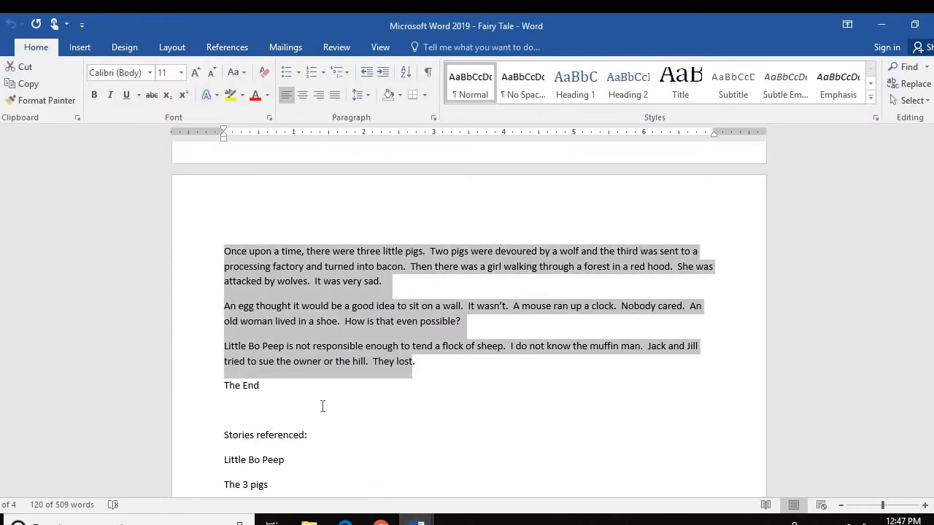
pyautogui.scroll(-2, 314, 409)
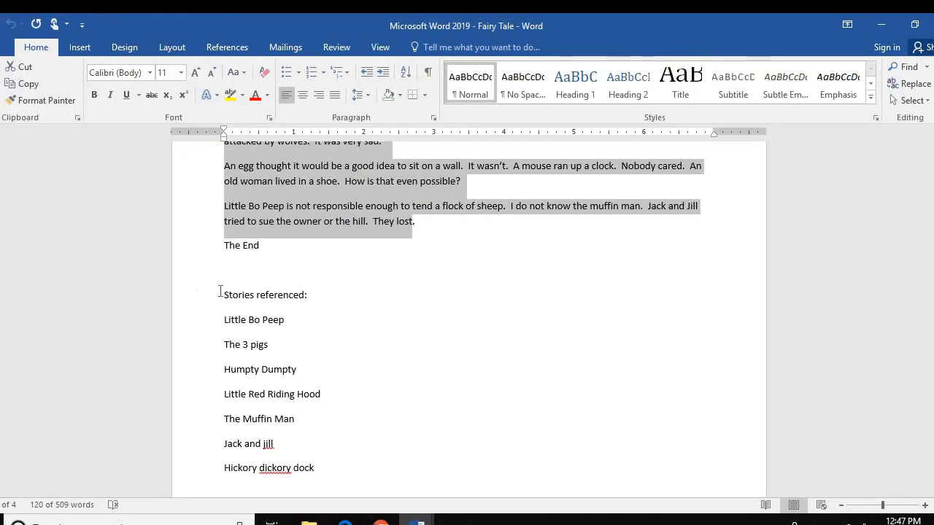
pyautogui.moveTo(229, 294); pyautogui.dragTo(315, 469)
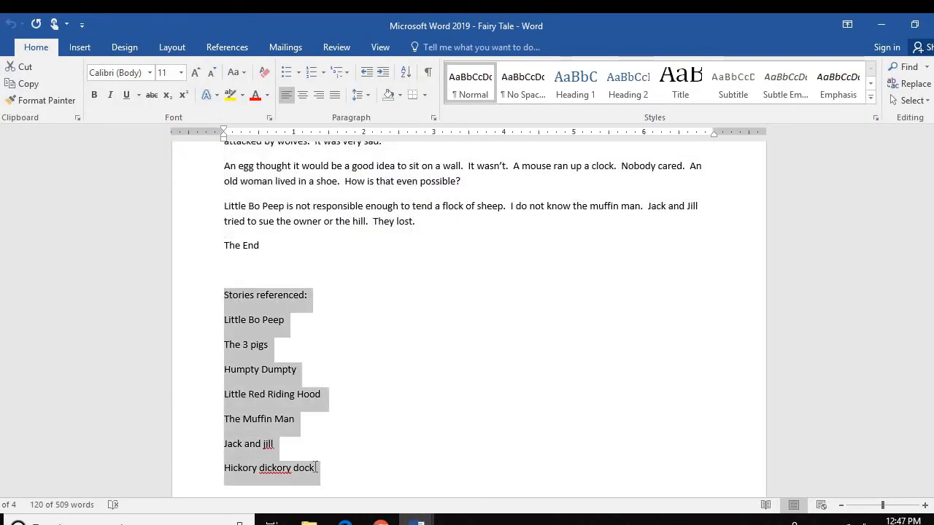
pyautogui.rightClick(269, 377)
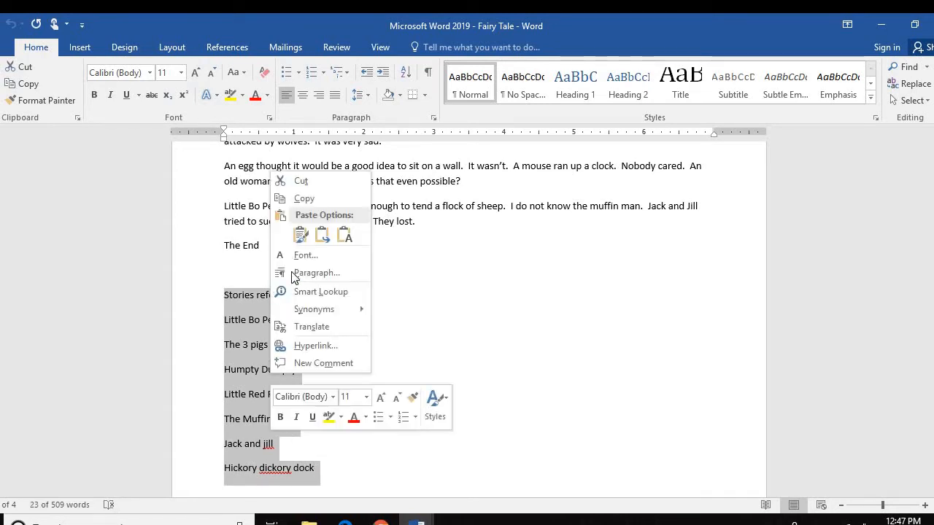
pyautogui.click(304, 200)
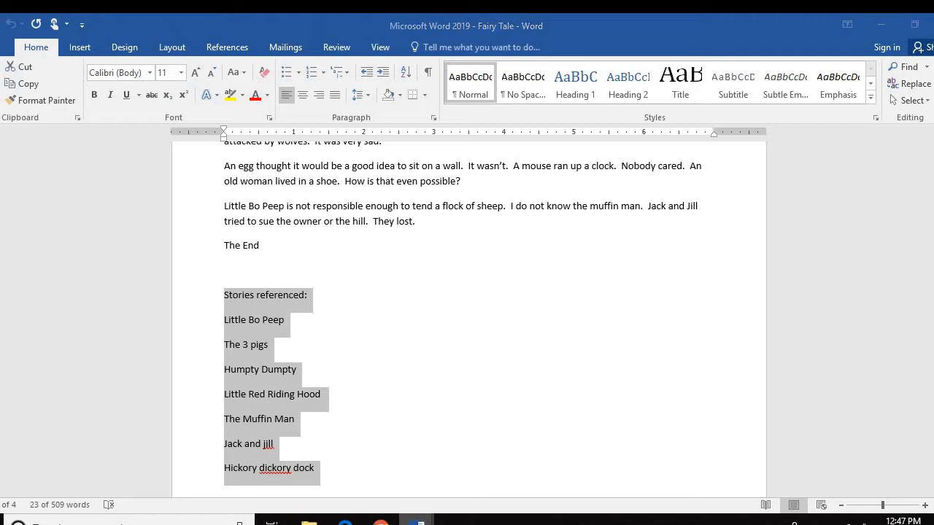
# Back in the papyrus story, add an empty line after 'The End'
pyautogui.moveTo(416, 518)
pyautogui.click(481, 489)
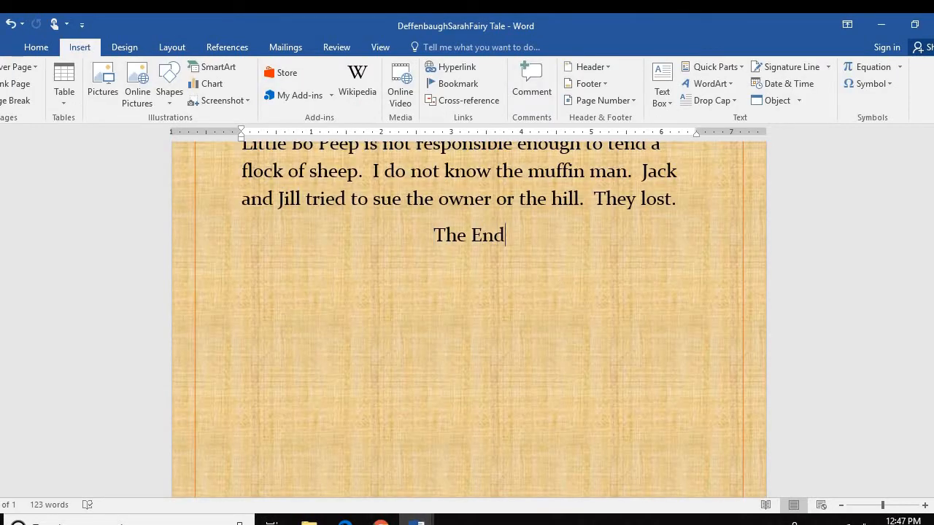
pyautogui.press('Return')
pyautogui.press('Return')
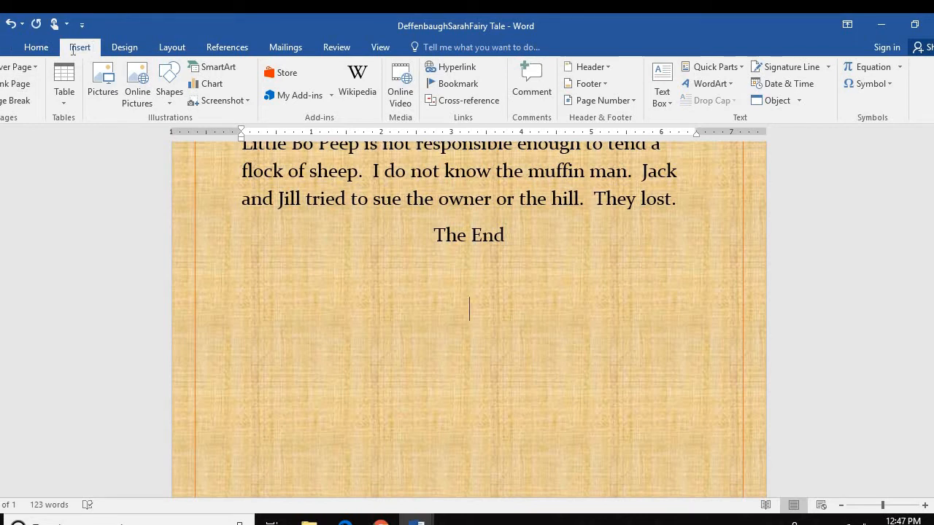
pyautogui.click(36, 48)
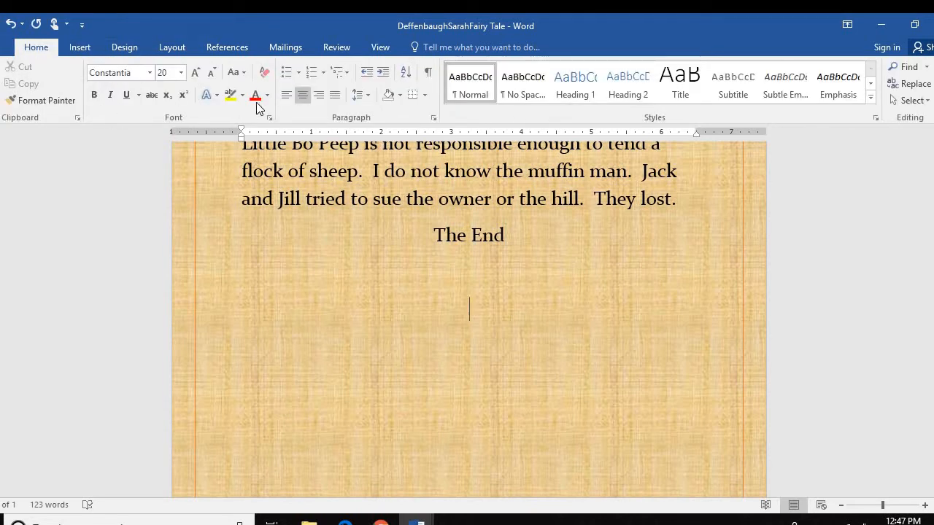
# Paste the references list left-aligned below 'The End' and remove the extra blank line
pyautogui.click(287, 95)
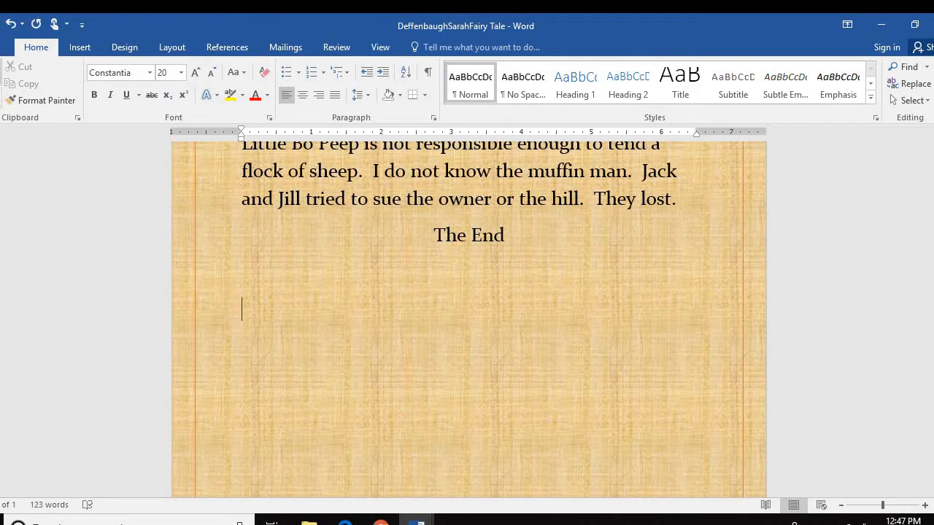
pyautogui.hotkey('ctrl', 'v')
pyautogui.scroll(3, 224, 303)
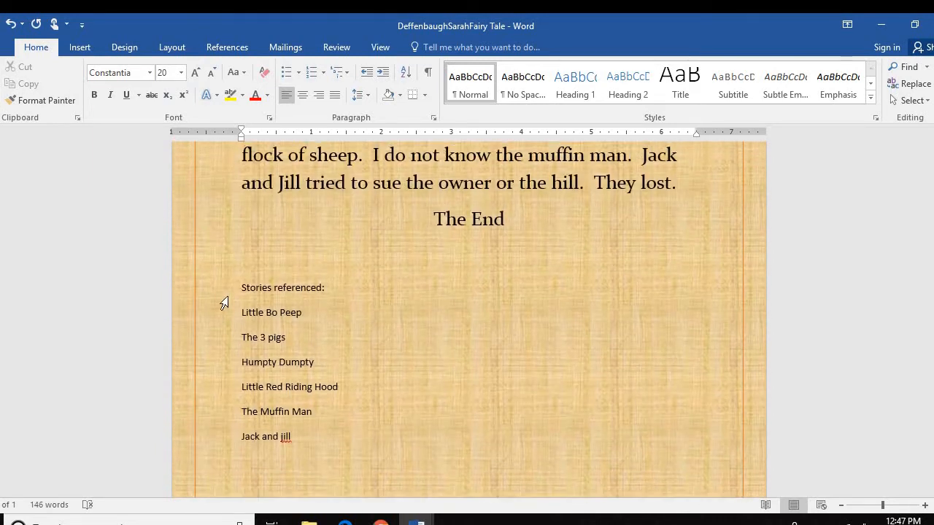
pyautogui.click(241, 287)
pyautogui.press('BackSpace')
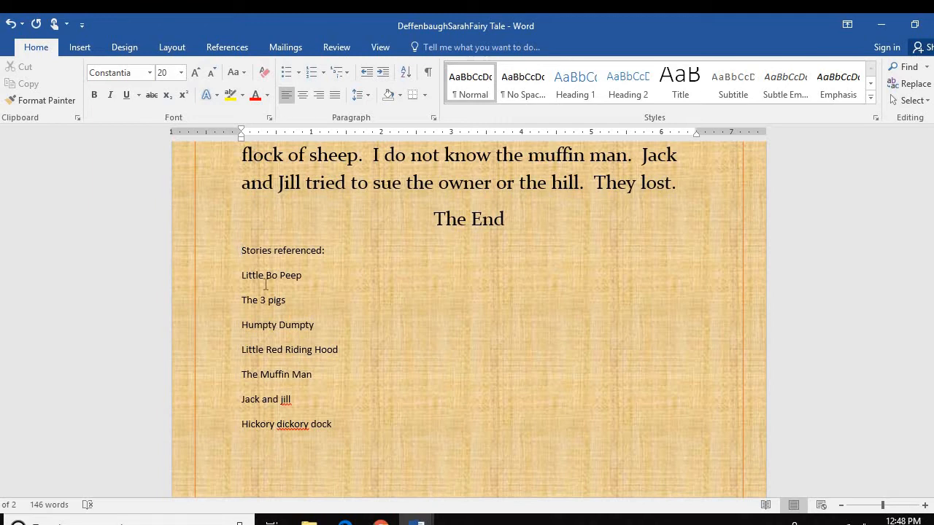
# Set the Stories referenced list to Constantia, 20 pt
pyautogui.moveTo(266, 285); pyautogui.dragTo(352, 421)
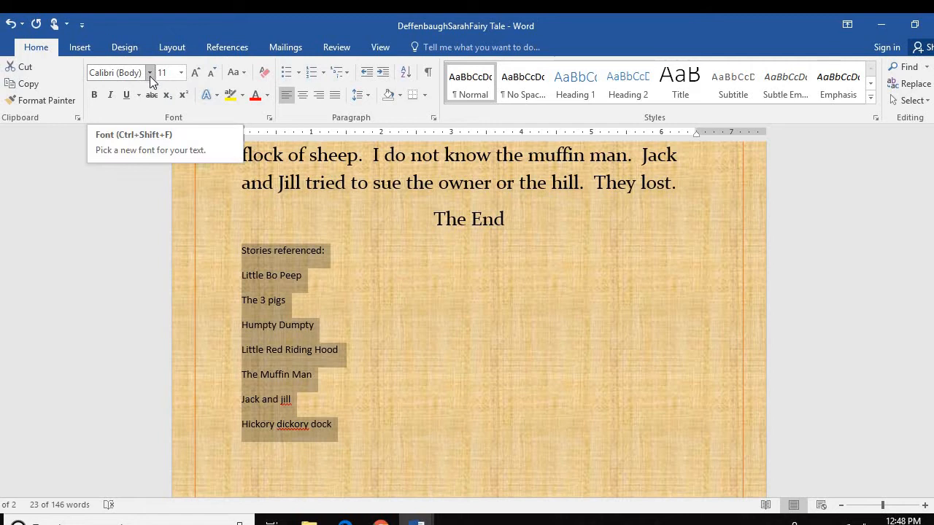
pyautogui.click(150, 73)
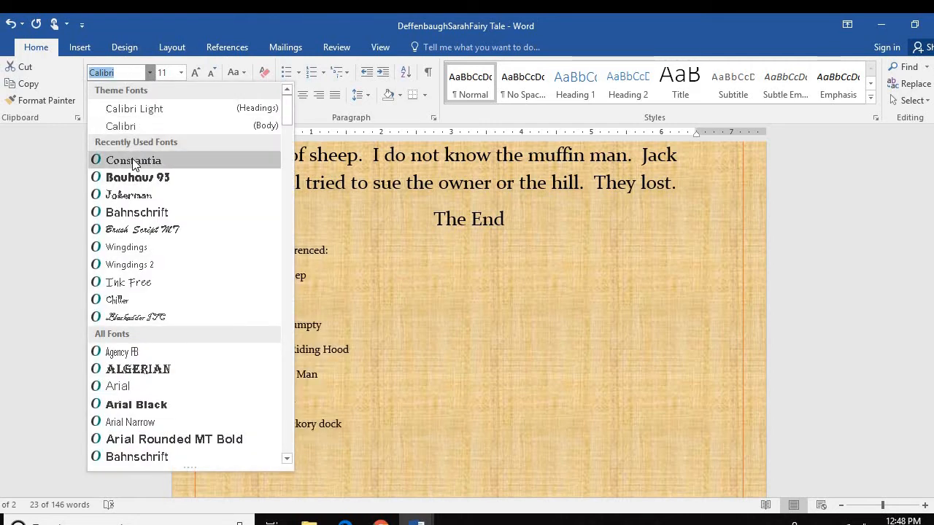
pyautogui.scroll(-10, 148, 423)
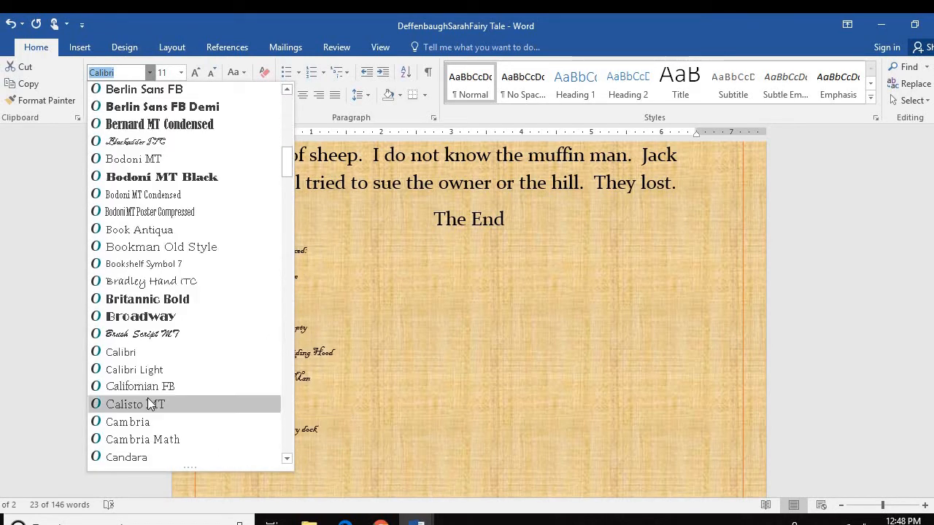
pyautogui.scroll(-4, 150, 408)
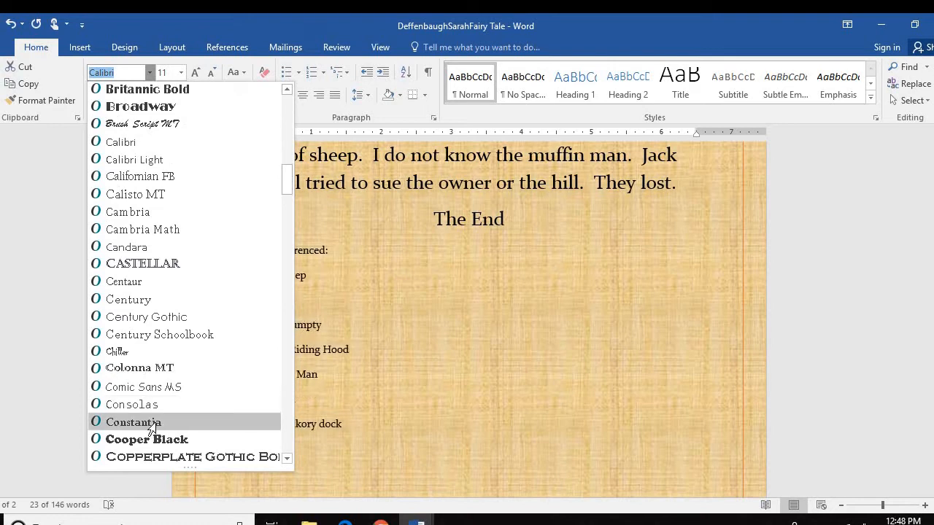
pyautogui.click(151, 423)
pyautogui.click(182, 73)
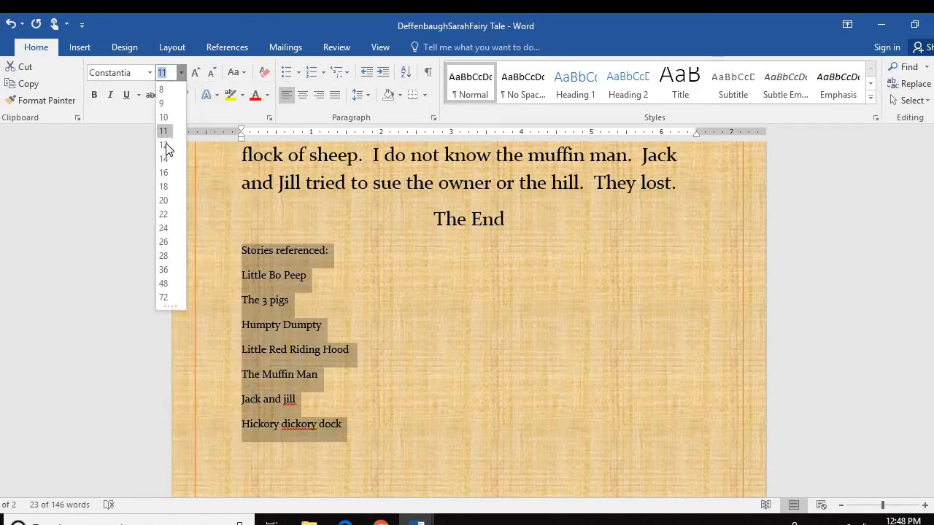
pyautogui.click(163, 200)
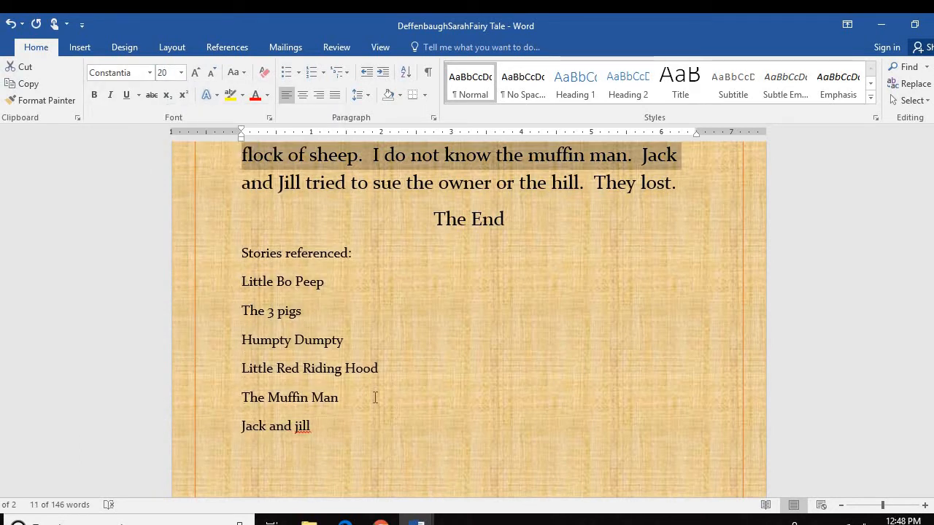
# Remove the gap above Stories referenced, merging it onto The End line
pyautogui.scroll(-4, 375, 398)
pyautogui.scroll(5, 364, 401)
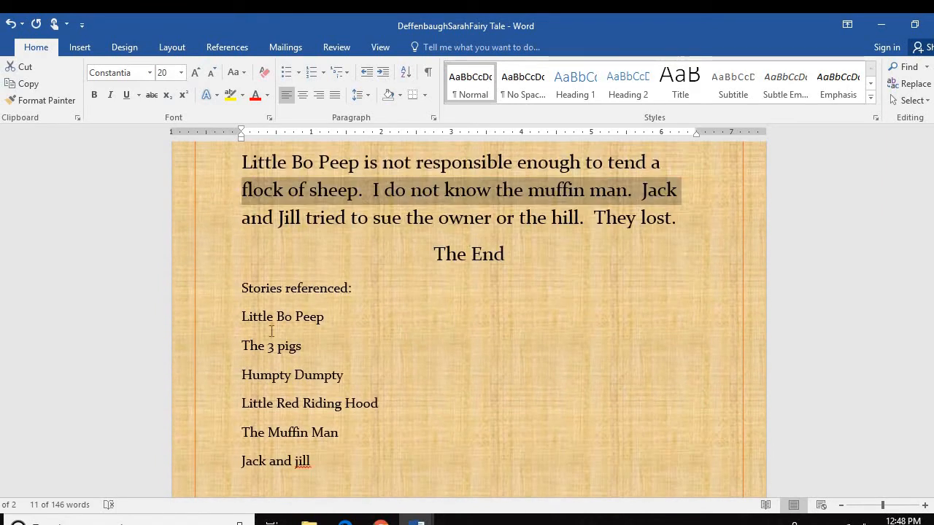
pyautogui.click(243, 288)
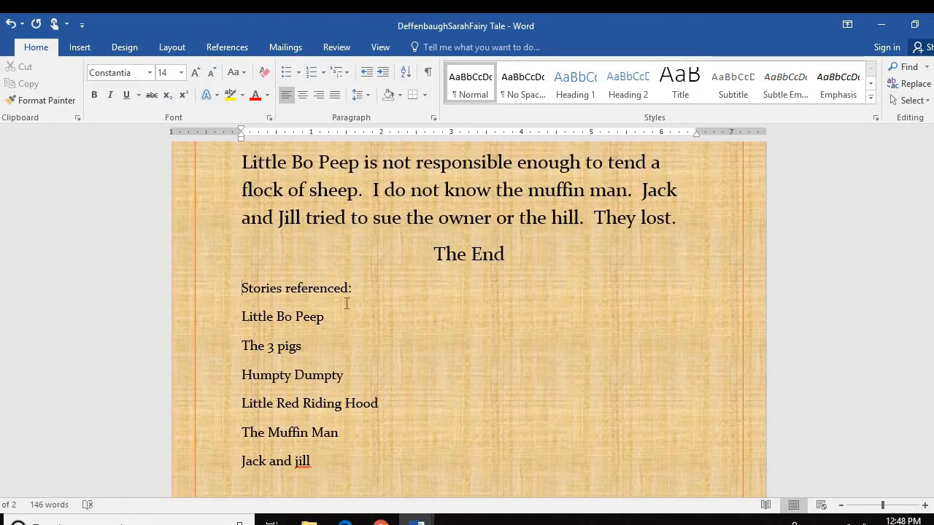
pyautogui.press('BackSpace')
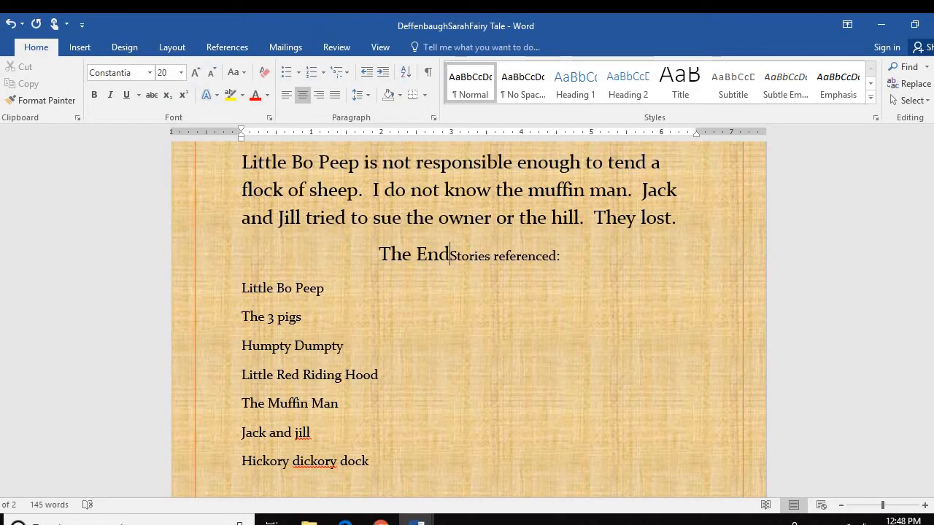
pyautogui.press('Return')
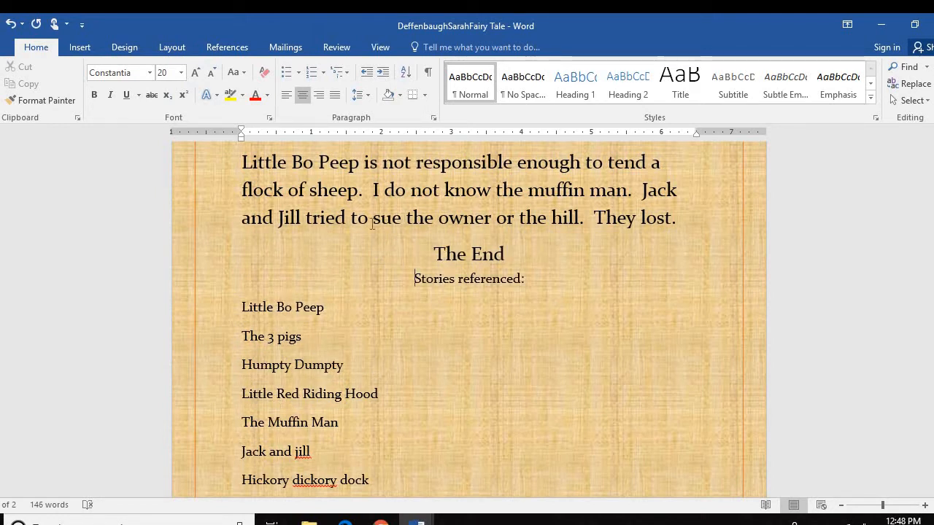
pyautogui.click(292, 101)
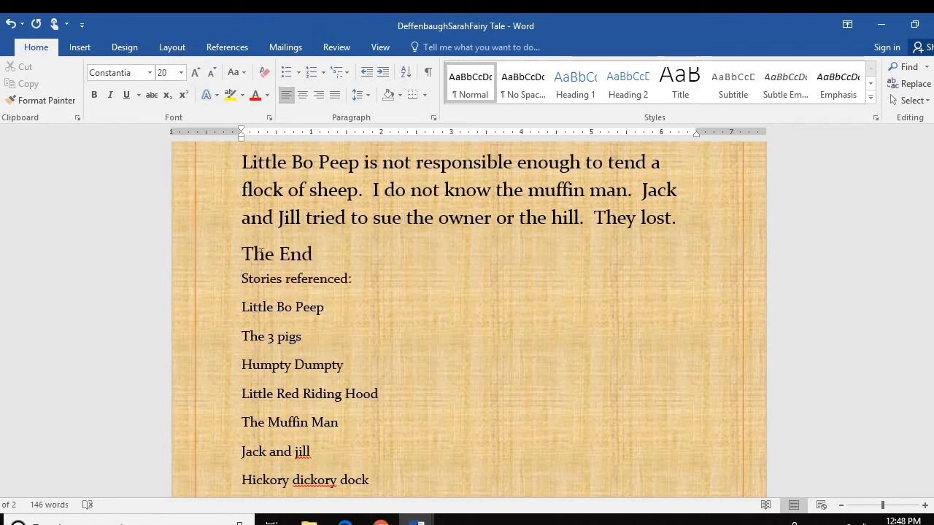
pyautogui.moveTo(243, 252); pyautogui.dragTo(312, 254)
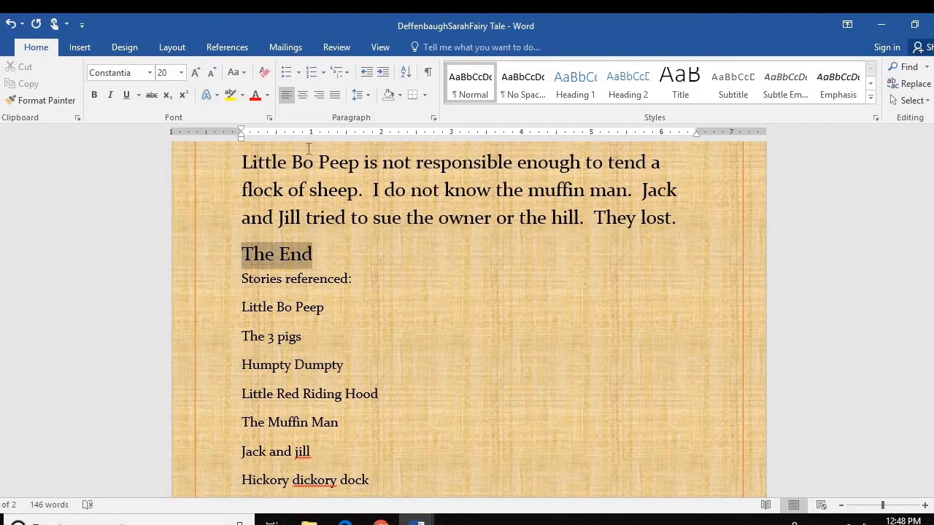
pyautogui.click(304, 100)
pyautogui.click(414, 280)
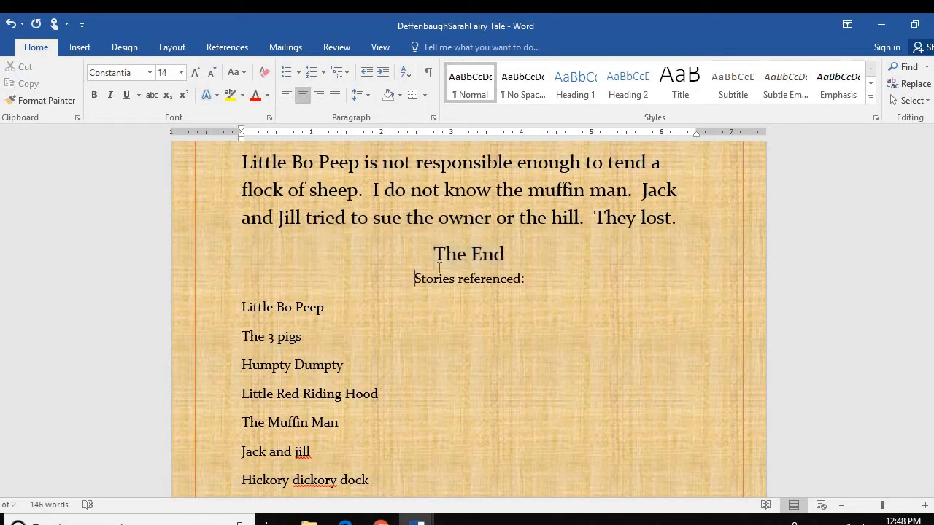
pyautogui.press('Return')
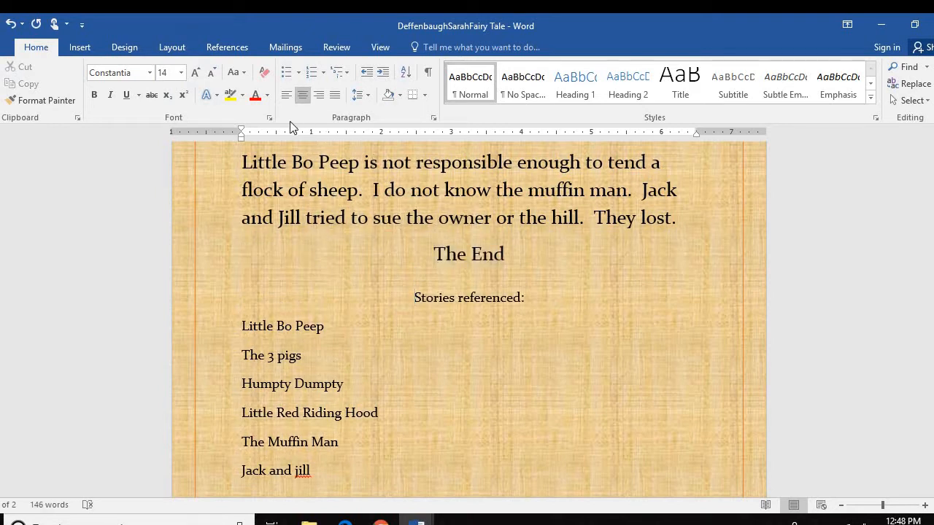
pyautogui.click(285, 95)
pyautogui.click(241, 261)
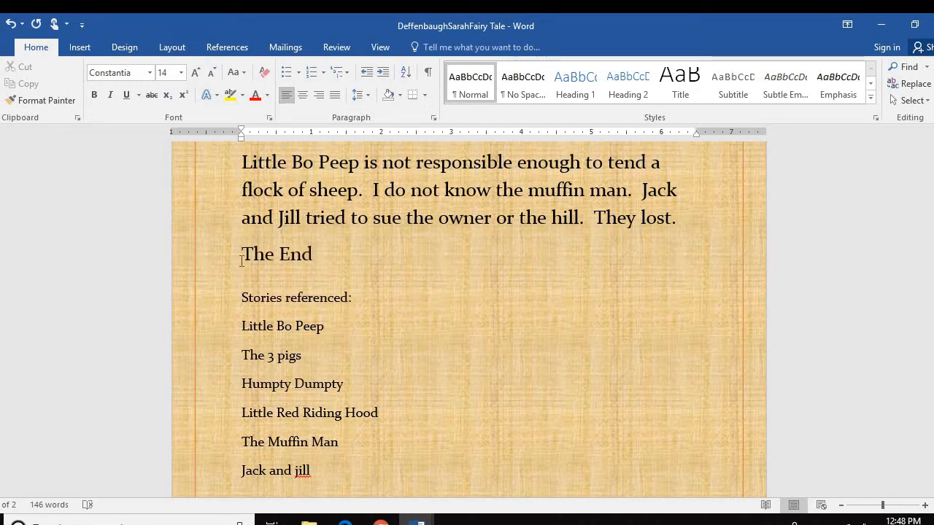
pyautogui.moveTo(294, 255); pyautogui.dragTo(313, 255)
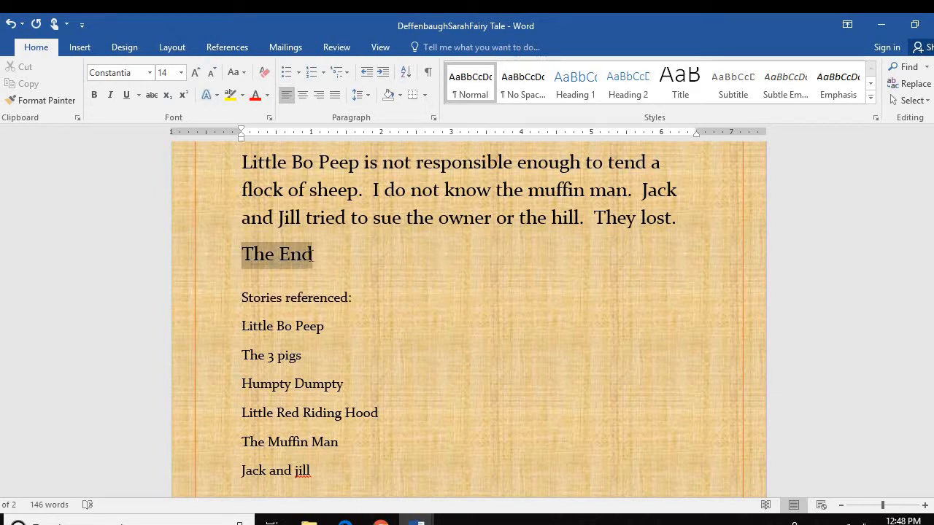
pyautogui.click(302, 96)
pyautogui.click(415, 298)
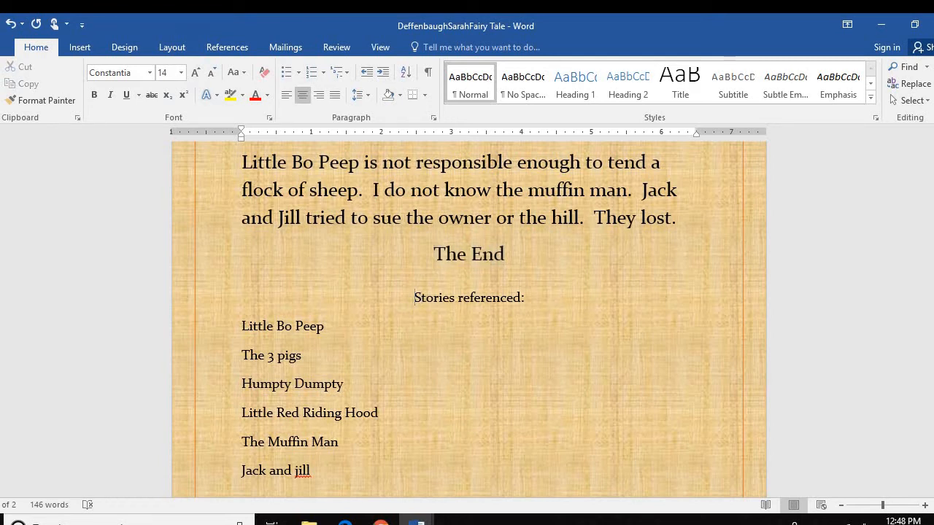
pyautogui.press('BackSpace')
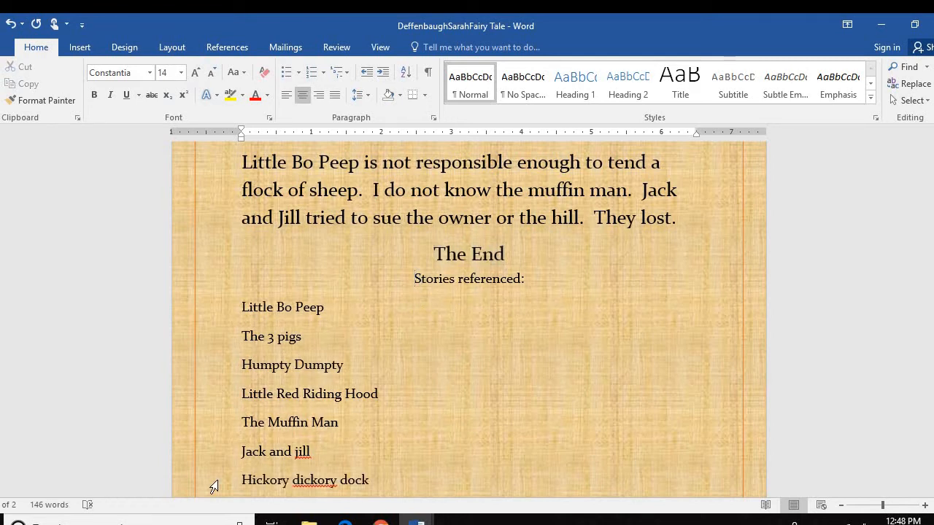
pyautogui.press('Return')
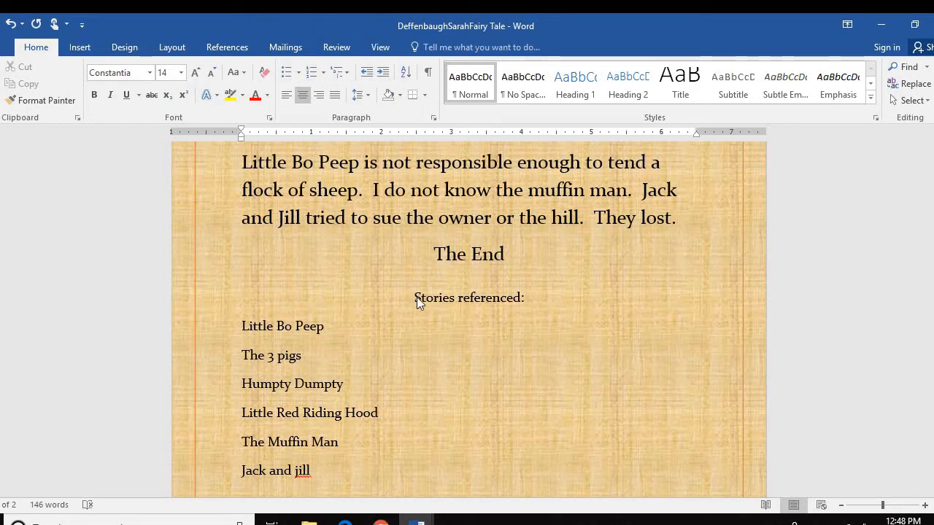
pyautogui.moveTo(417, 296); pyautogui.dragTo(505, 510)
pyautogui.click(488, 325)
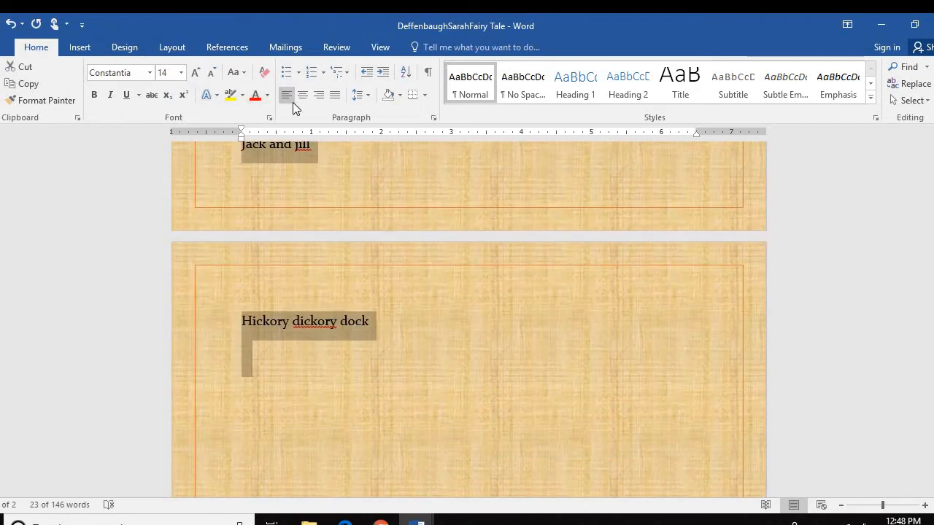
pyautogui.scroll(4, 447, 317)
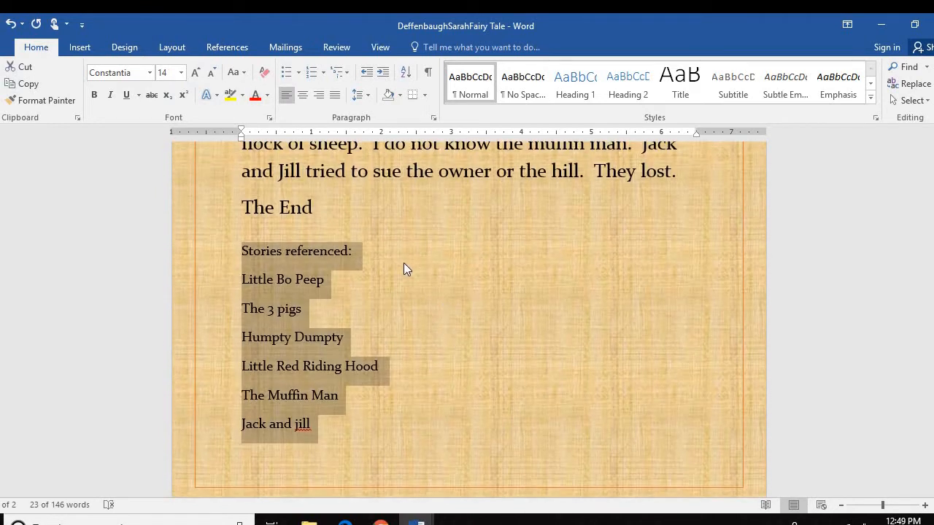
pyautogui.click(404, 264)
pyautogui.moveTo(241, 208); pyautogui.dragTo(324, 203)
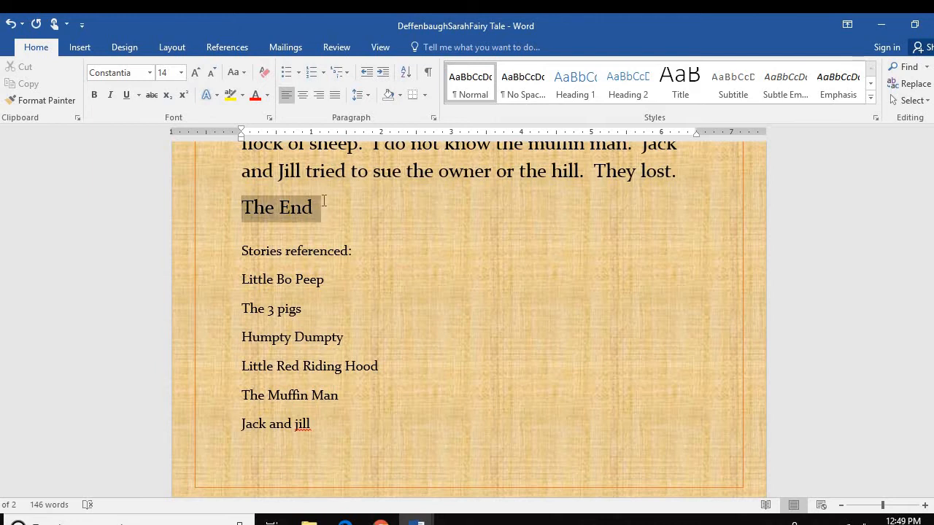
pyautogui.click(303, 96)
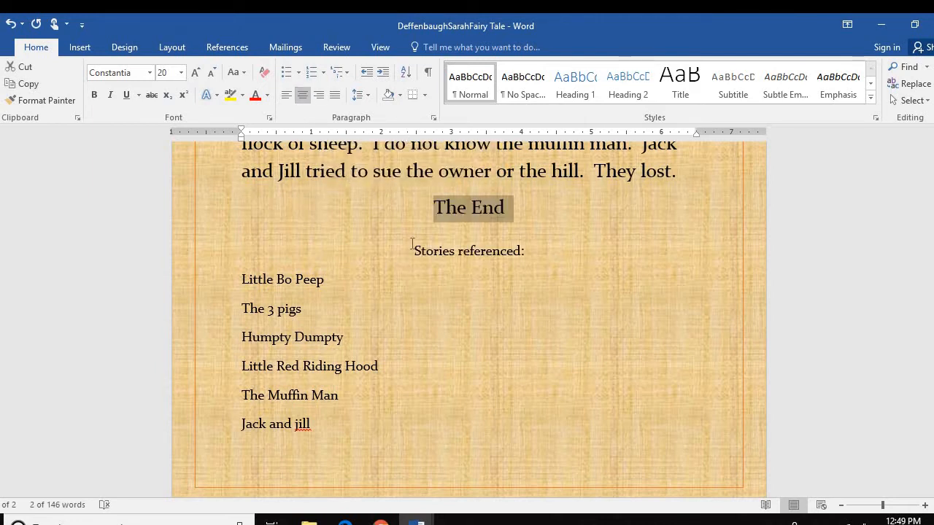
pyautogui.click(414, 251)
pyautogui.moveTo(525, 251); pyautogui.dragTo(313, 504)
# Delete the story titles and the Stories referenced: heading, keeping The End centred
pyautogui.press('Delete')
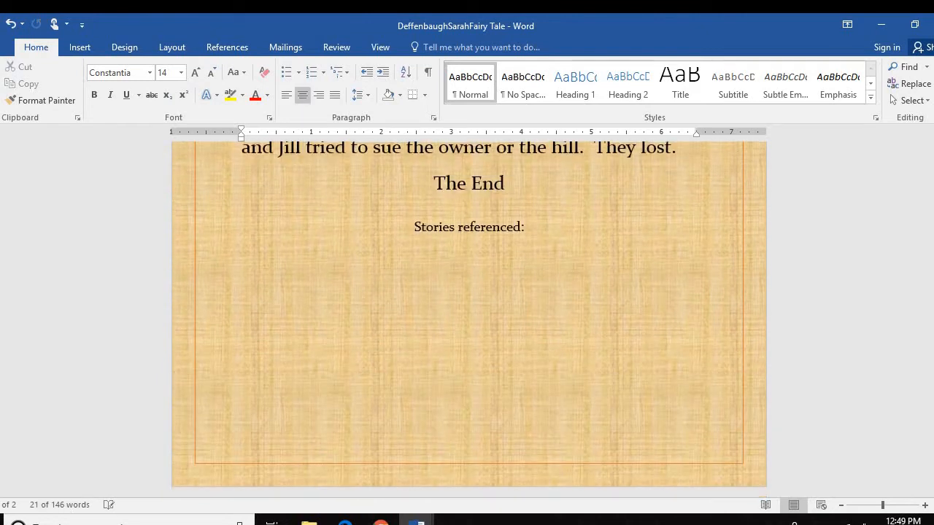
pyautogui.moveTo(524, 227); pyautogui.dragTo(378, 214)
pyautogui.press('Delete')
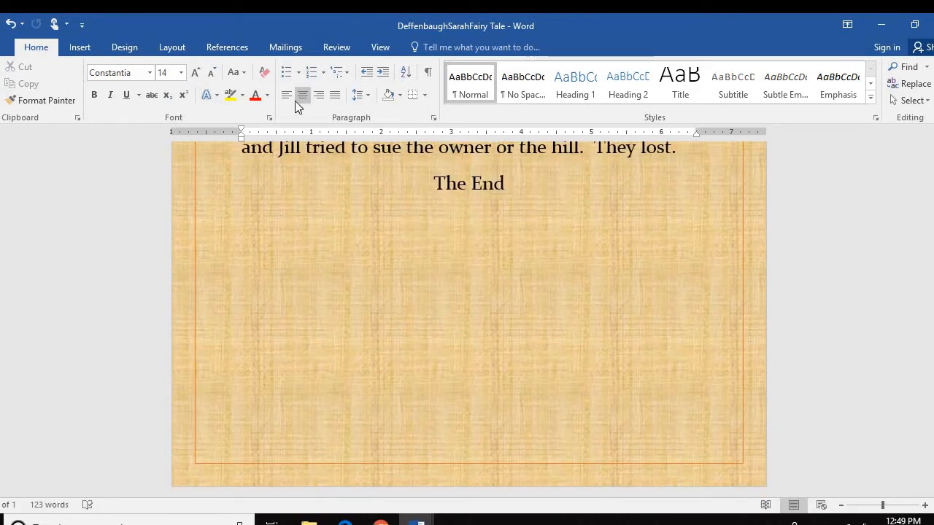
pyautogui.click(285, 96)
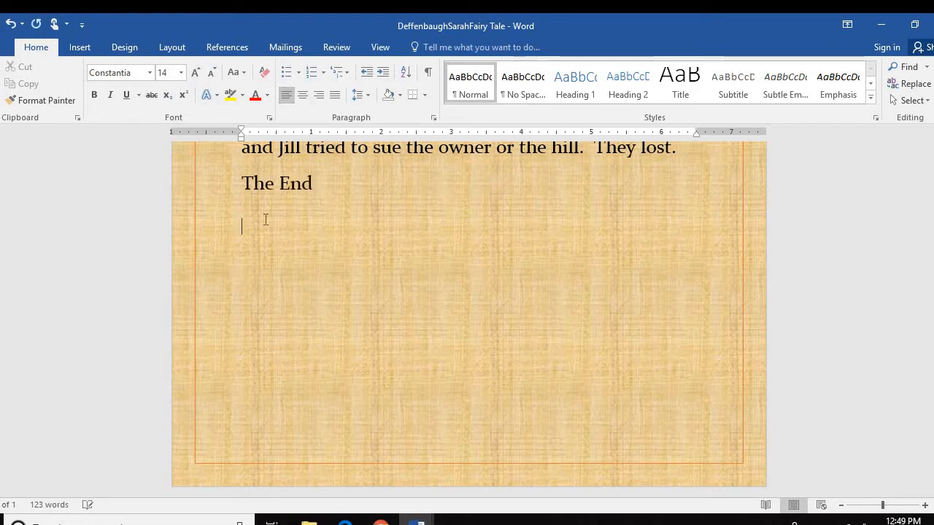
pyautogui.click(303, 97)
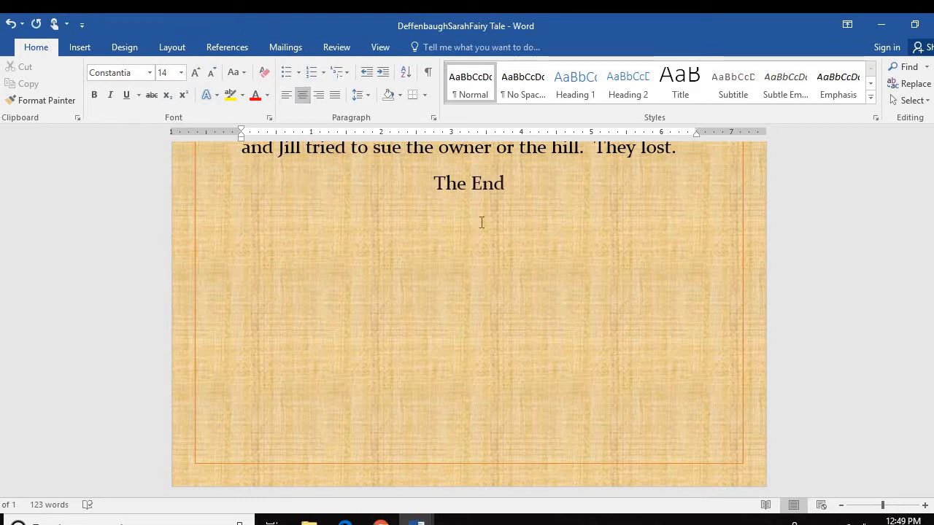
# Paste the heading and list back below The End as text only, then select them
pyautogui.click(221, 278)
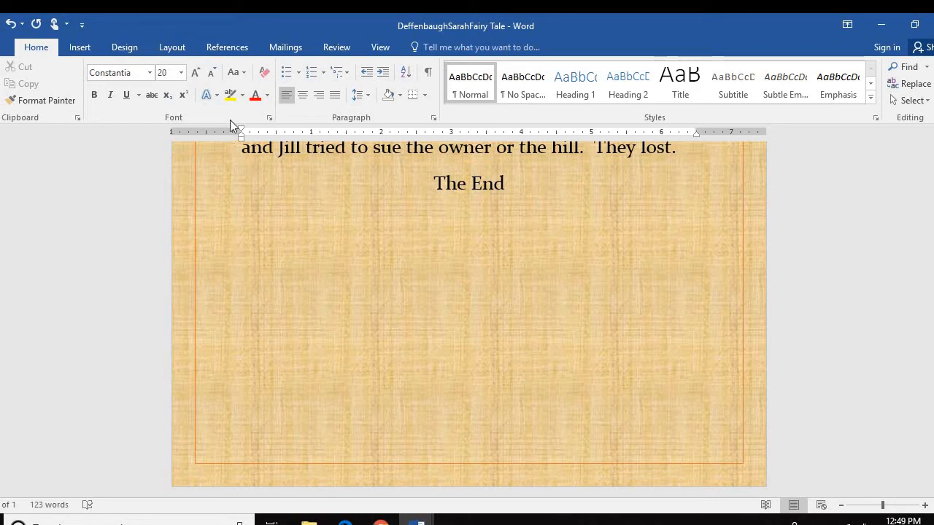
pyautogui.rightClick(252, 261)
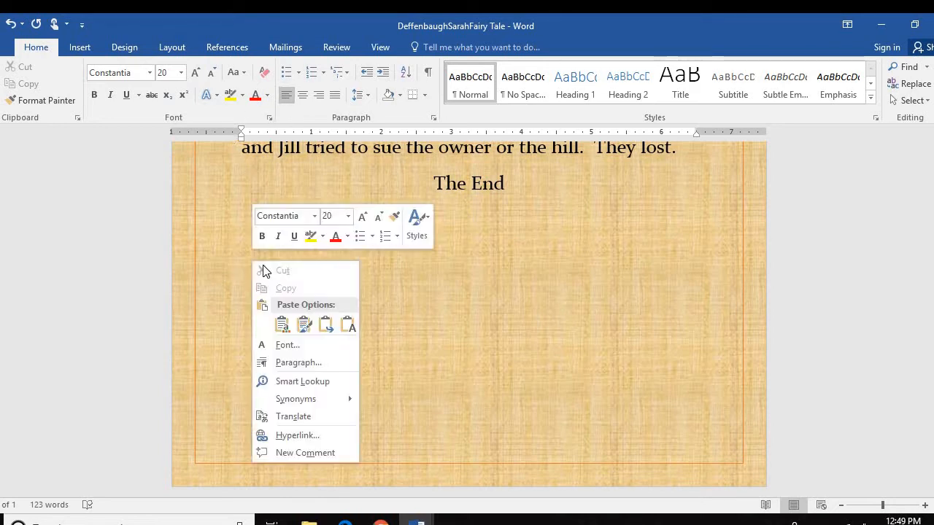
pyautogui.click(283, 325)
pyautogui.scroll(3, 354, 309)
pyautogui.moveTo(236, 251); pyautogui.dragTo(335, 298)
# Format the pasted references in Constantia 14 pt, then select the story titles under the heading
pyautogui.click(150, 73)
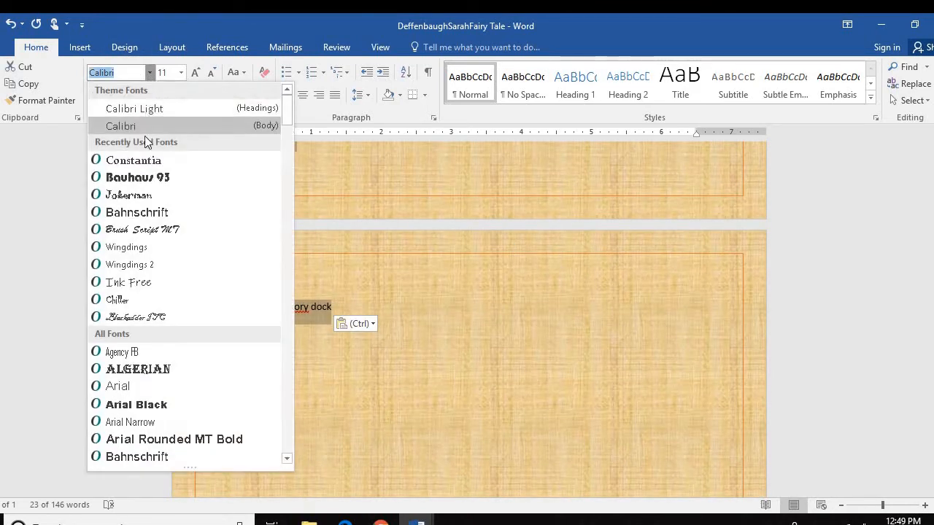
pyautogui.click(152, 161)
pyautogui.click(181, 72)
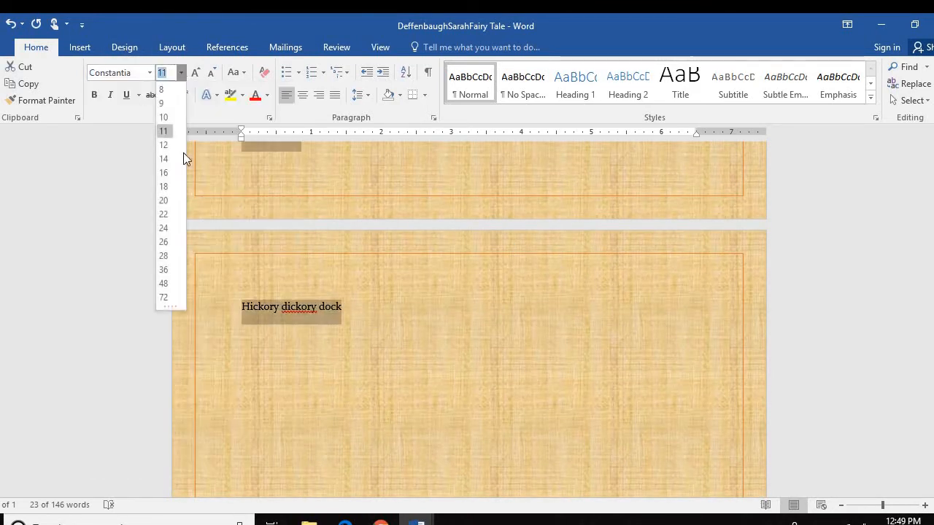
pyautogui.click(169, 159)
pyautogui.scroll(8, 413, 357)
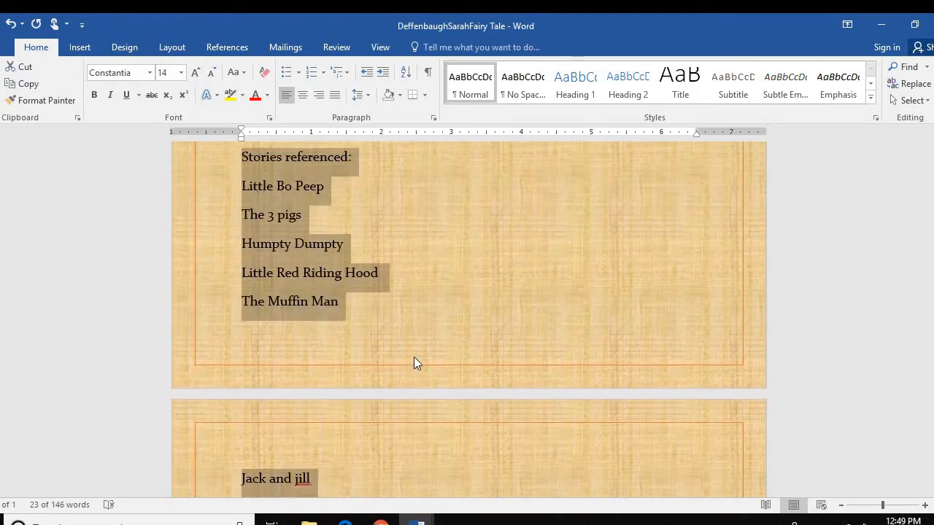
pyautogui.scroll(1, 421, 339)
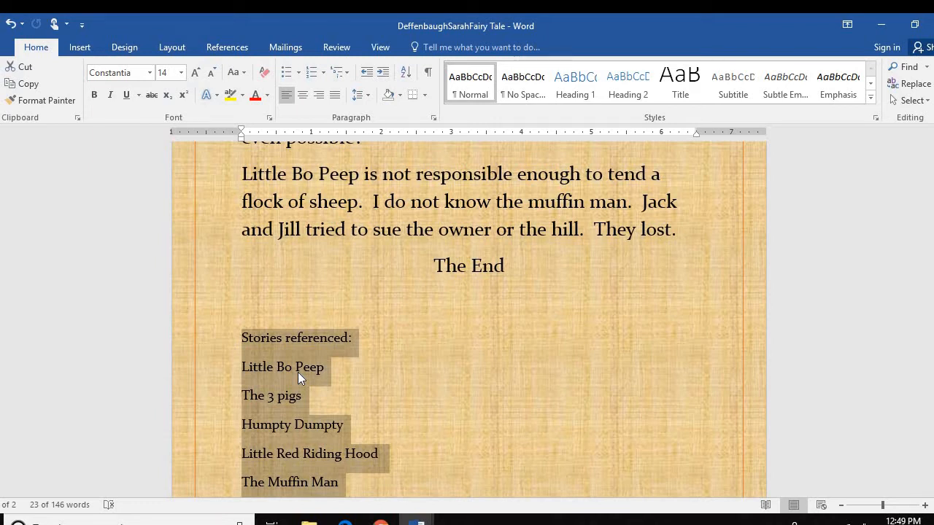
pyautogui.scroll(-1, 298, 377)
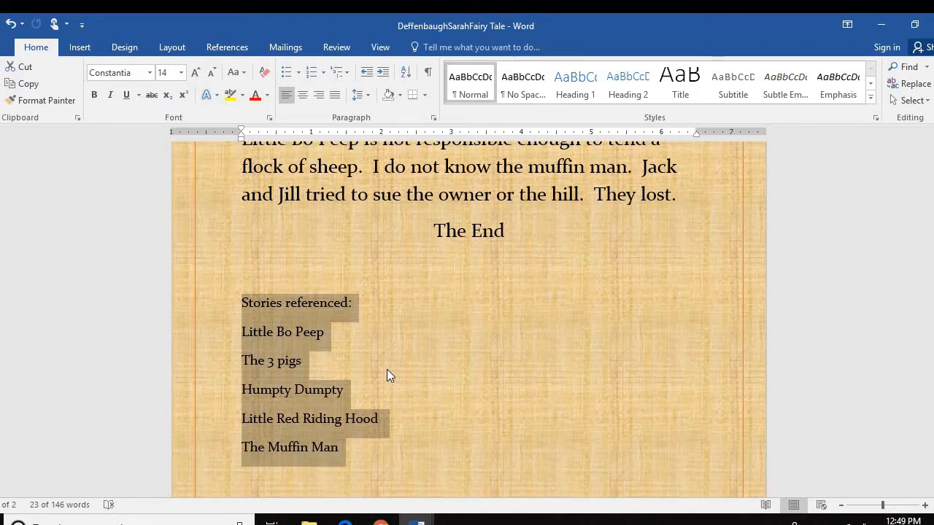
pyautogui.scroll(-1, 388, 375)
pyautogui.click(377, 304)
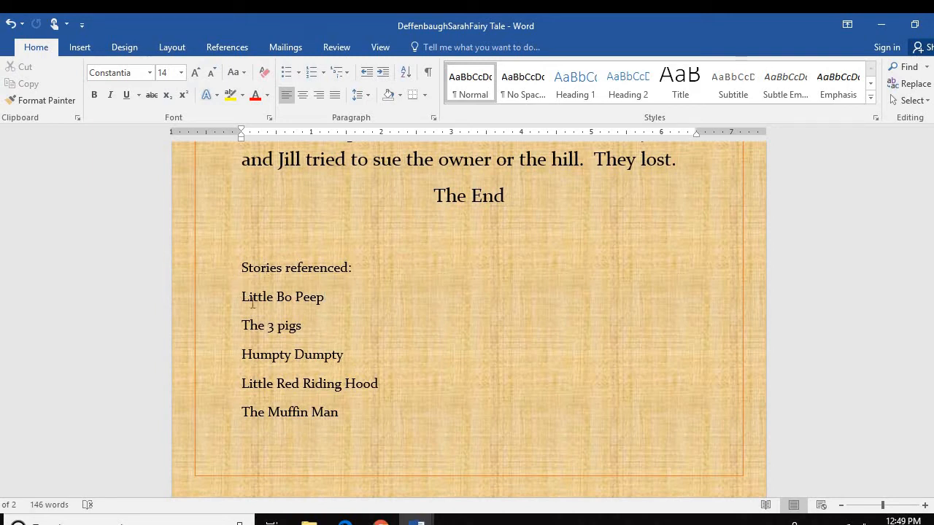
pyautogui.moveTo(241, 299); pyautogui.dragTo(369, 413)
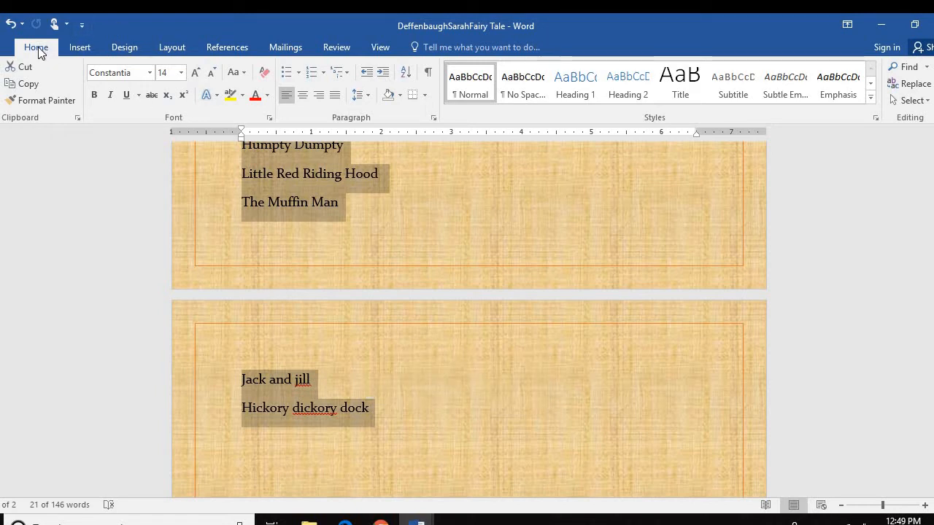
# Give the seven story titles, Little Bo Peep through Hickory dickory dock, diamond bullets
pyautogui.click(299, 74)
pyautogui.click(299, 74)
pyautogui.click(299, 74)
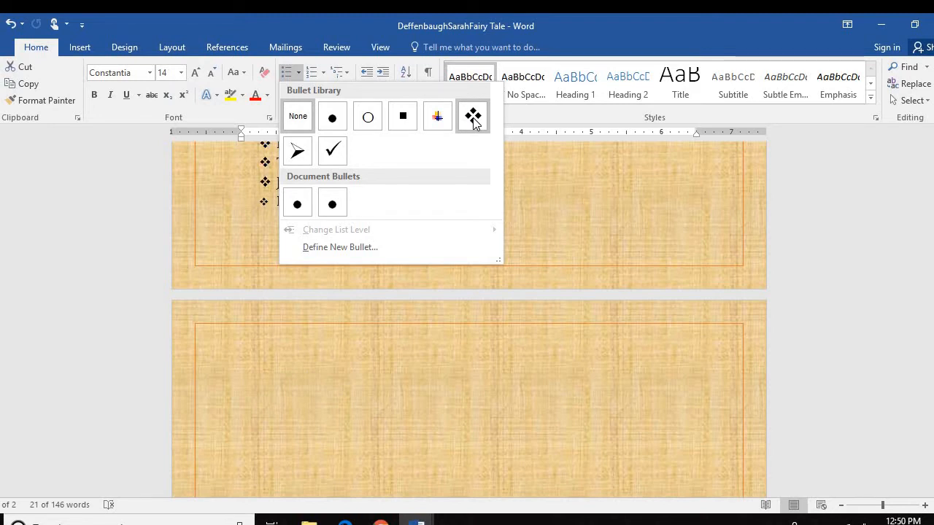
pyautogui.click(473, 119)
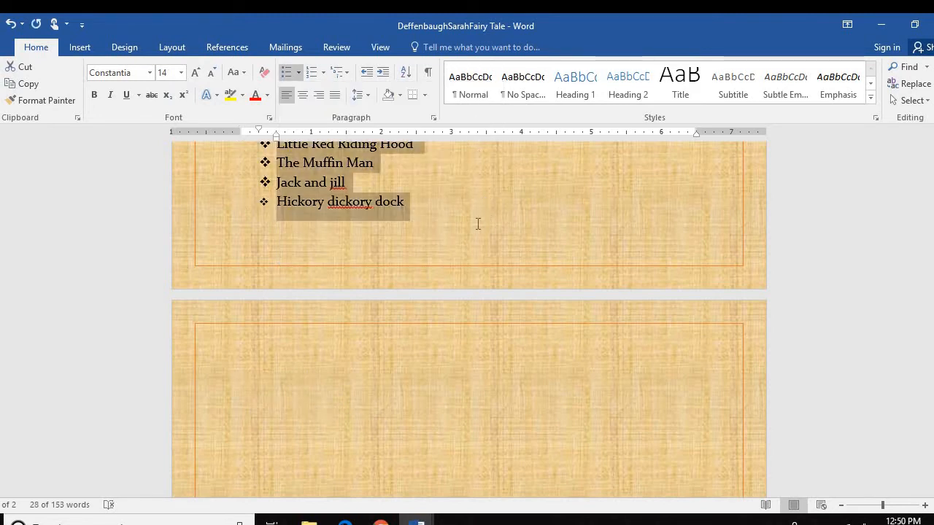
pyautogui.scroll(1, 467, 230)
pyautogui.scroll(3, 462, 227)
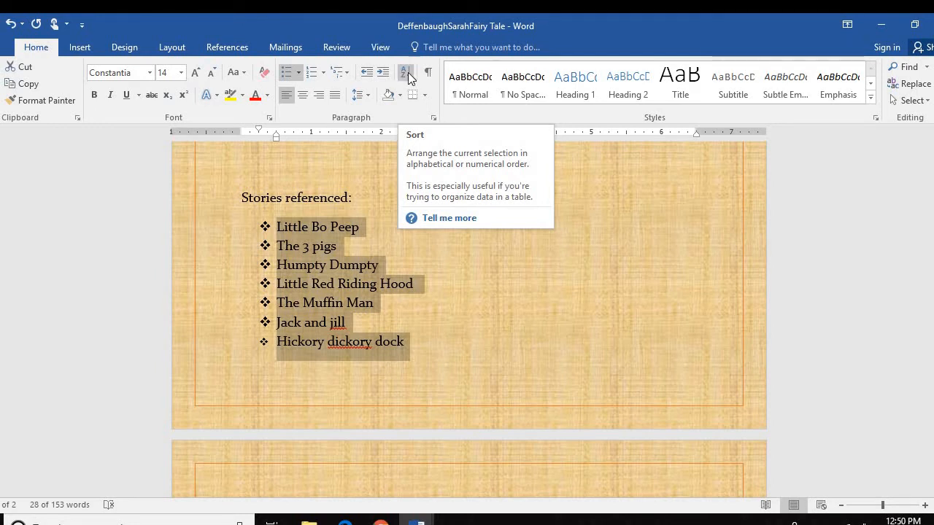
# Sort the bulleted titles ascending by paragraph text, from Hickory dickory dock to The Muffin Man
pyautogui.click(408, 72)
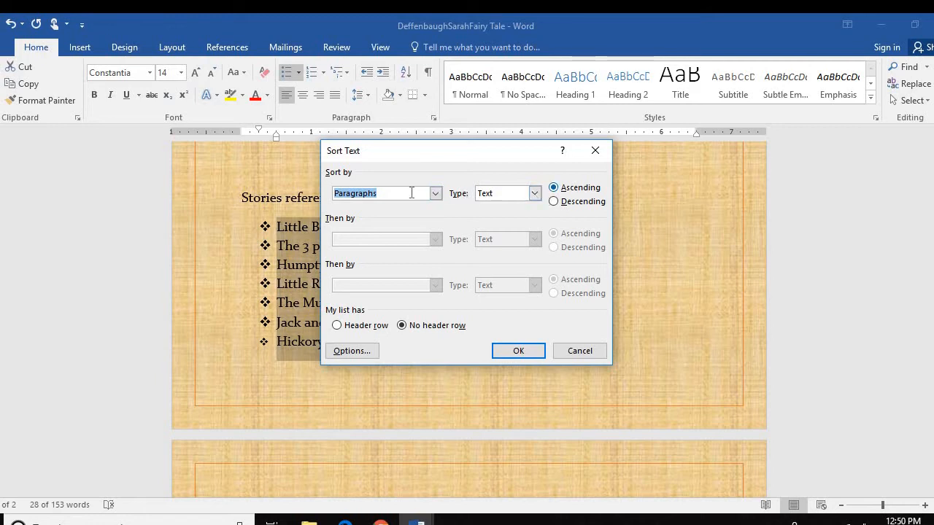
pyautogui.click(520, 351)
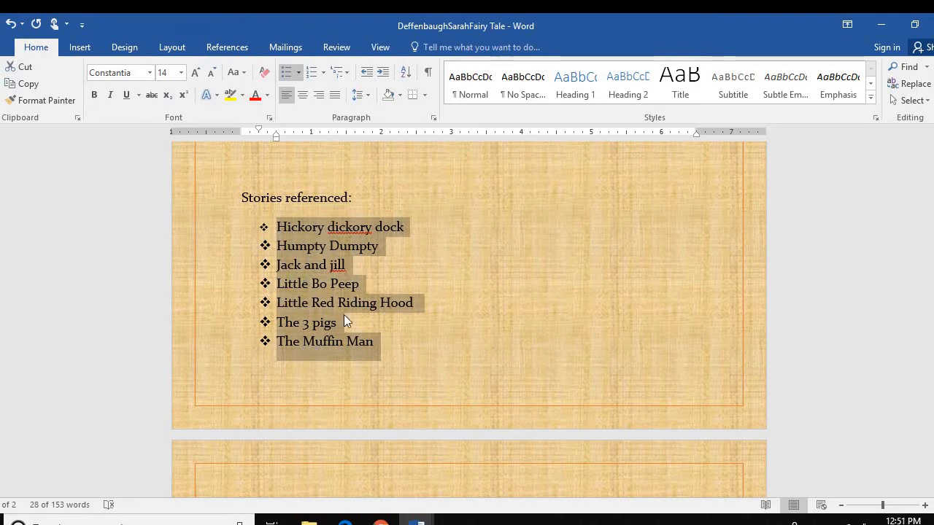
pyautogui.click(411, 345)
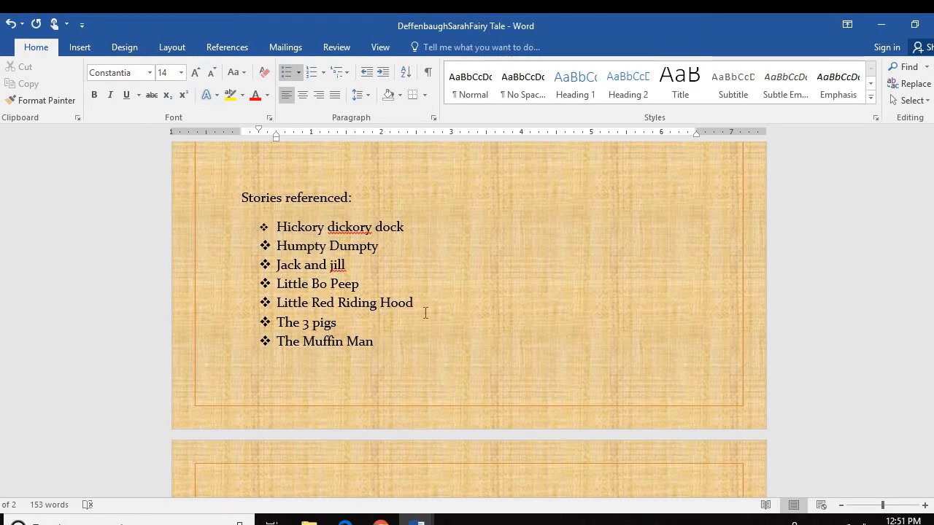
pyautogui.scroll(3, 425, 313)
pyautogui.scroll(-1, 423, 312)
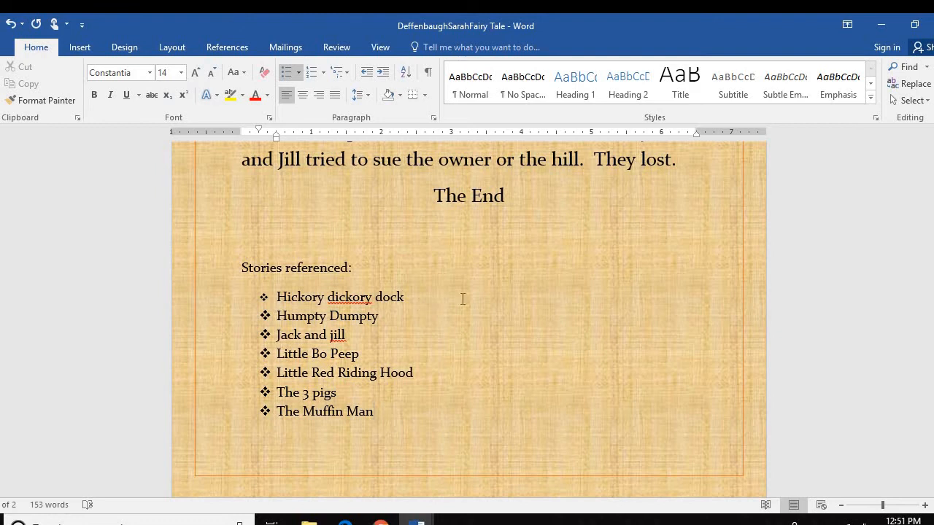
# Return to the top of page 1 and bring up the Insert ribbon
pyautogui.scroll(11, 496, 369)
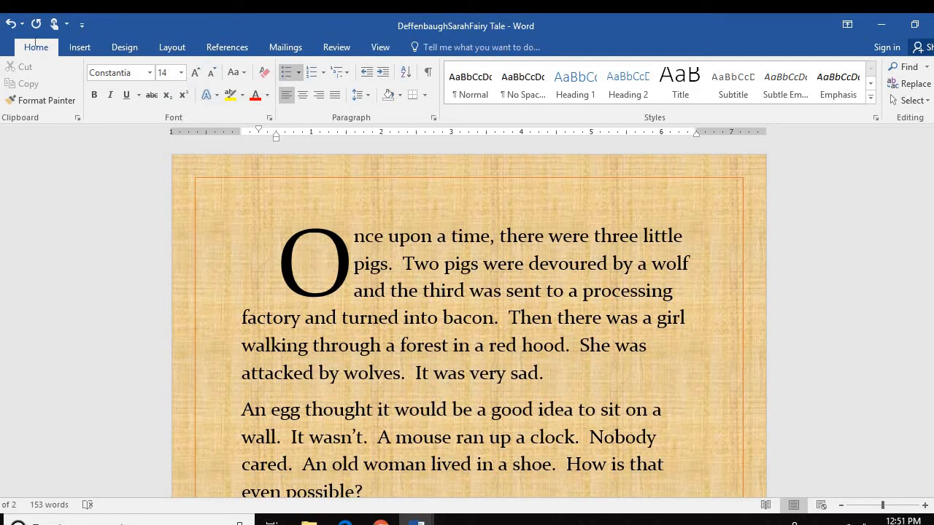
pyautogui.click(80, 48)
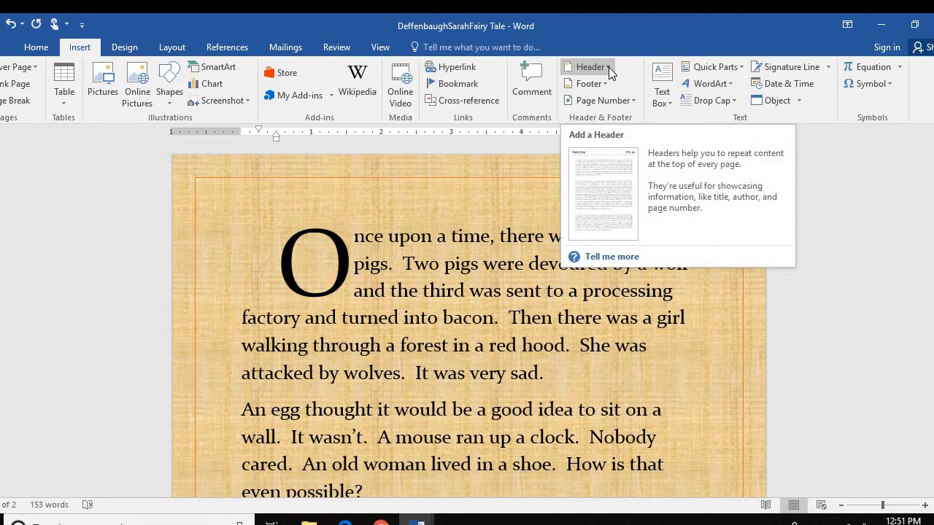
# Insert a Blank header reading 'A Very Sad Fairy Tale' and select its text
pyautogui.click(608, 68)
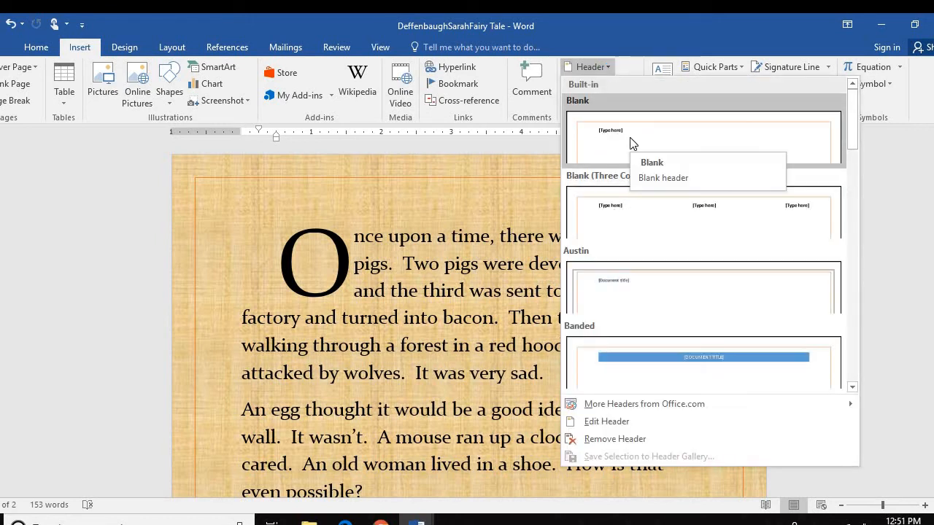
pyautogui.click(631, 143)
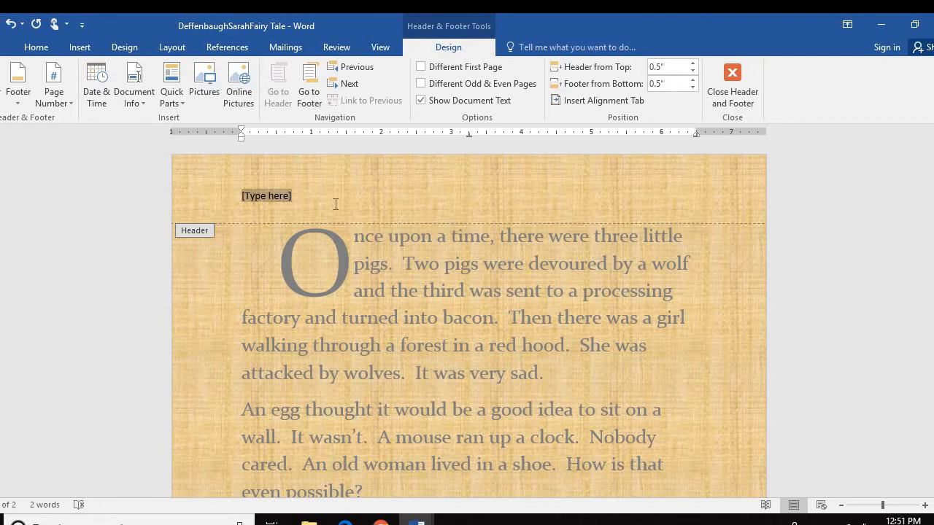
pyautogui.write('A Very Sad')
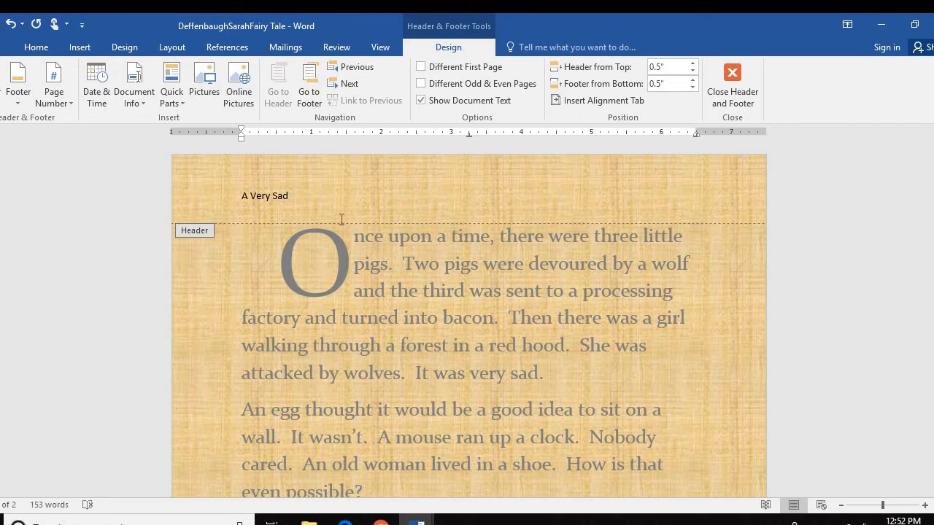
pyautogui.write(' Fairy Tale')
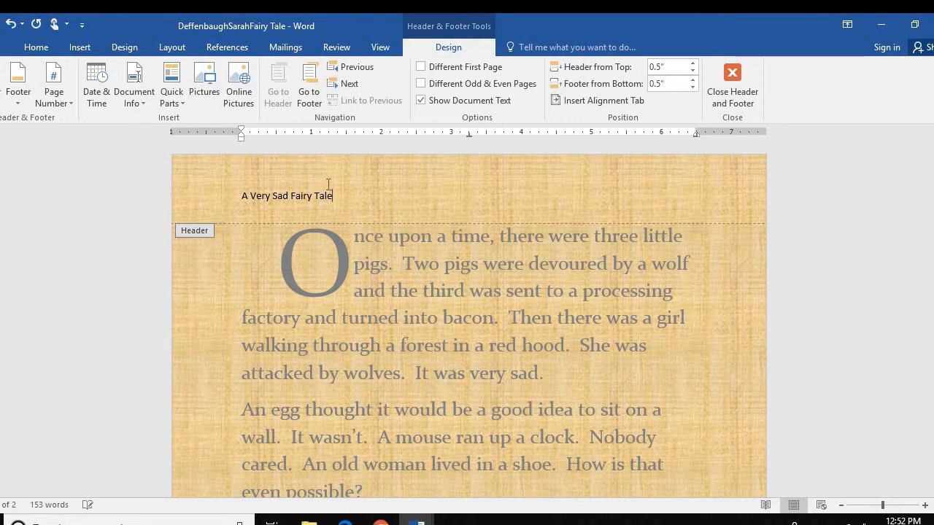
pyautogui.moveTo(334, 196); pyautogui.dragTo(168, 166)
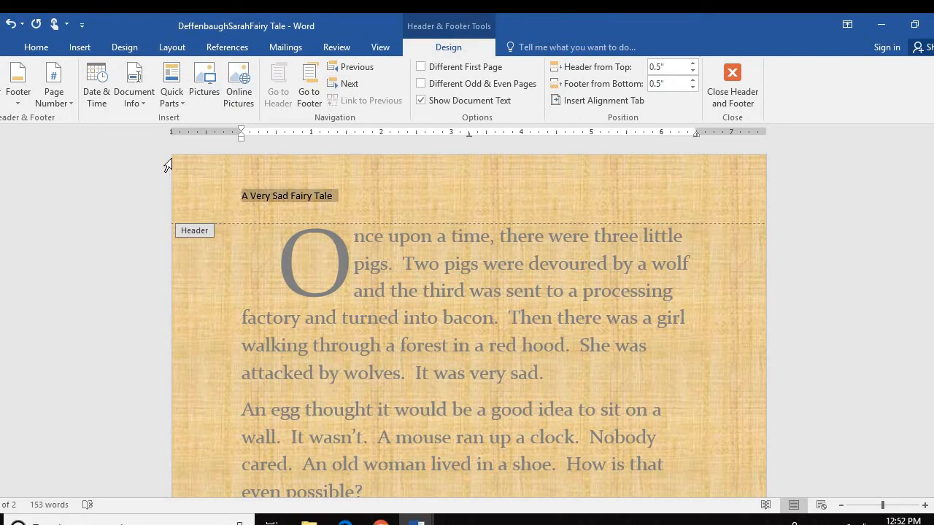
# Centre the header text, size it 10 pt and colour it Blue, Accent 1
pyautogui.click(28, 45)
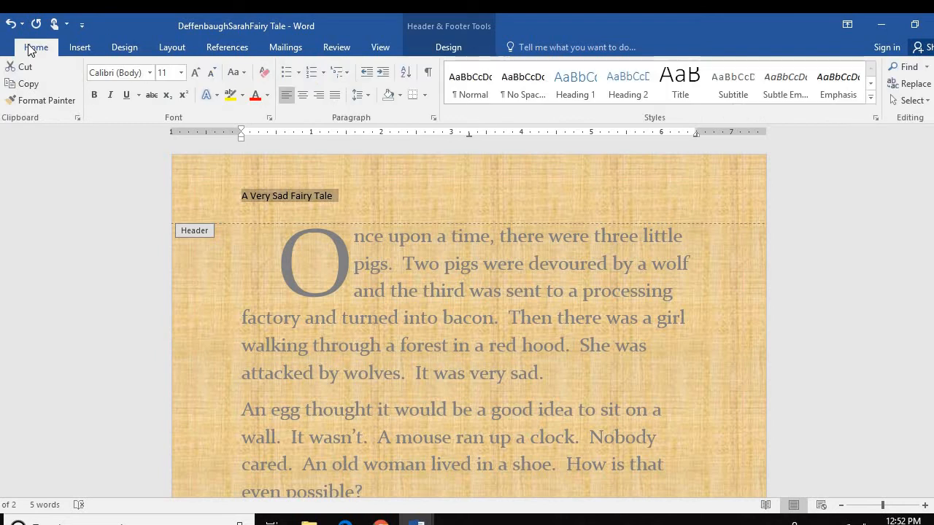
pyautogui.click(303, 95)
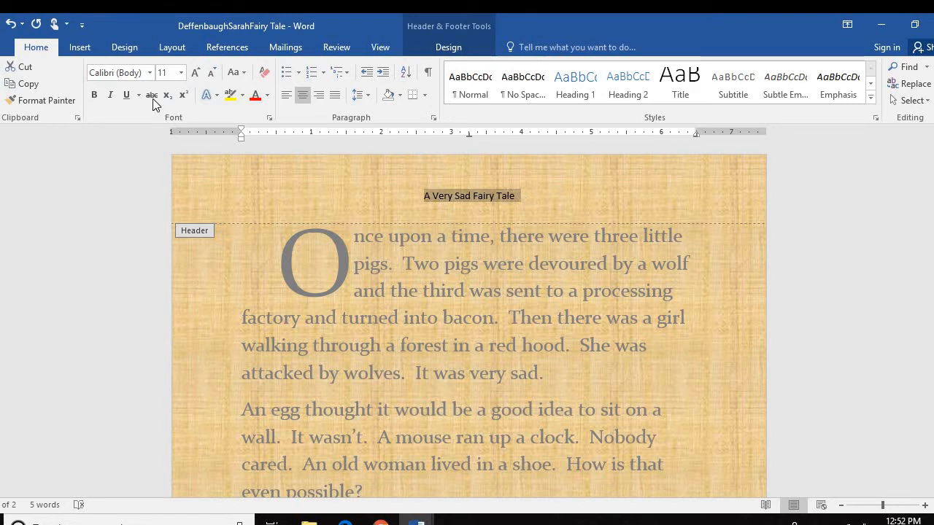
pyautogui.click(181, 74)
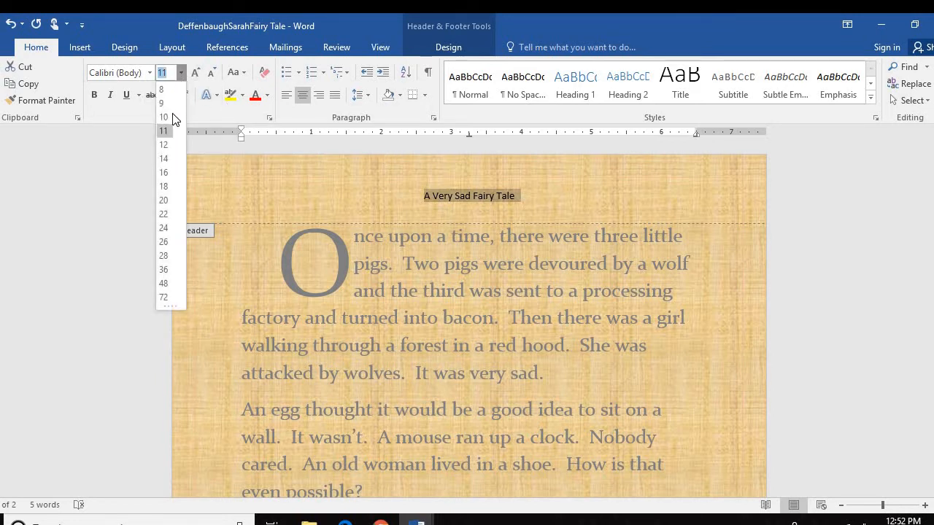
pyautogui.click(168, 117)
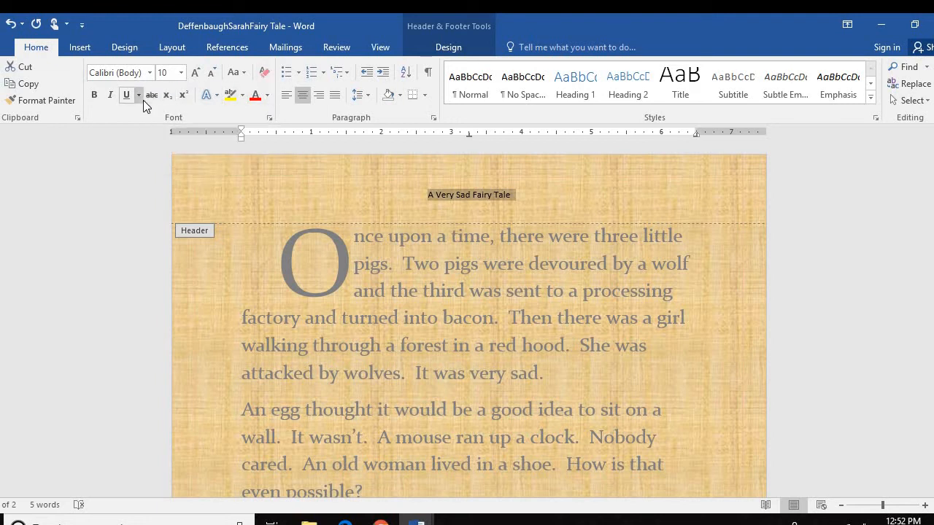
pyautogui.click(268, 96)
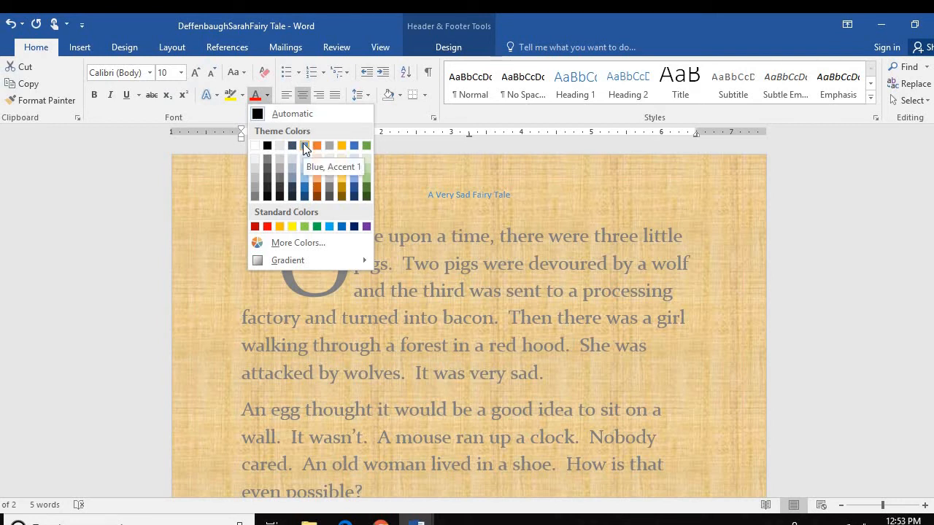
pyautogui.click(304, 145)
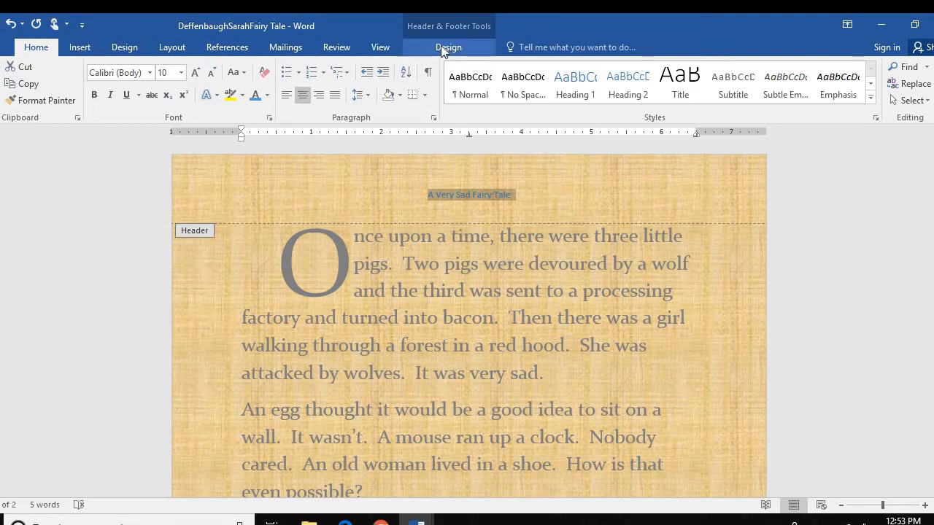
pyautogui.click(80, 48)
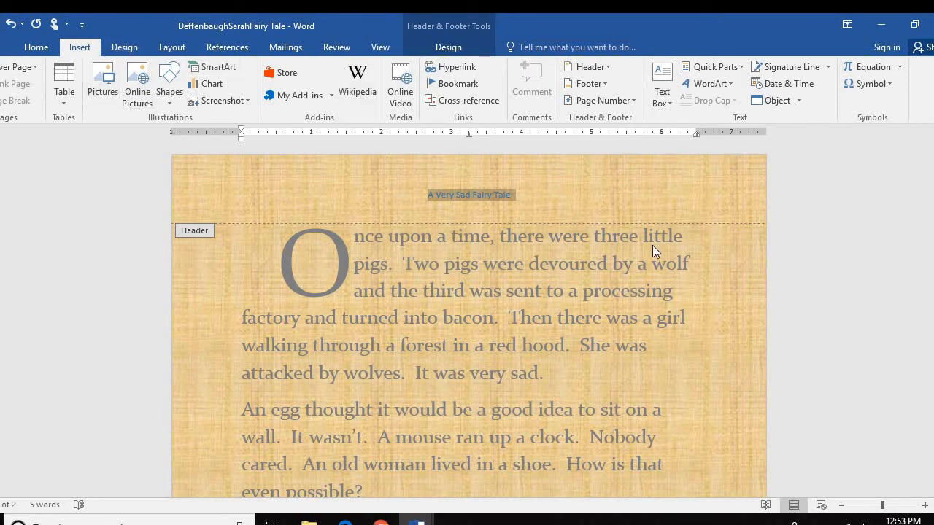
pyautogui.click(441, 46)
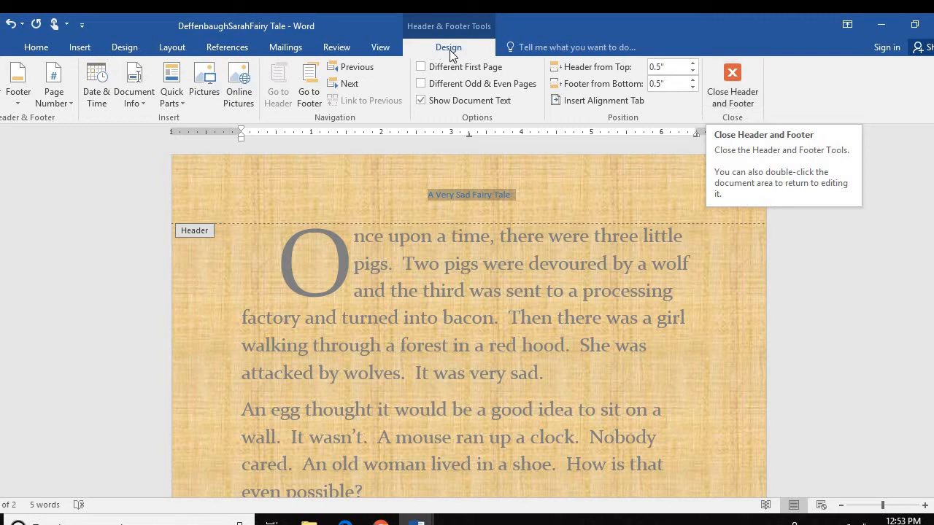
# Close header editing and return to the top of the story's first page
pyautogui.click(728, 77)
pyautogui.scroll(6, 598, 365)
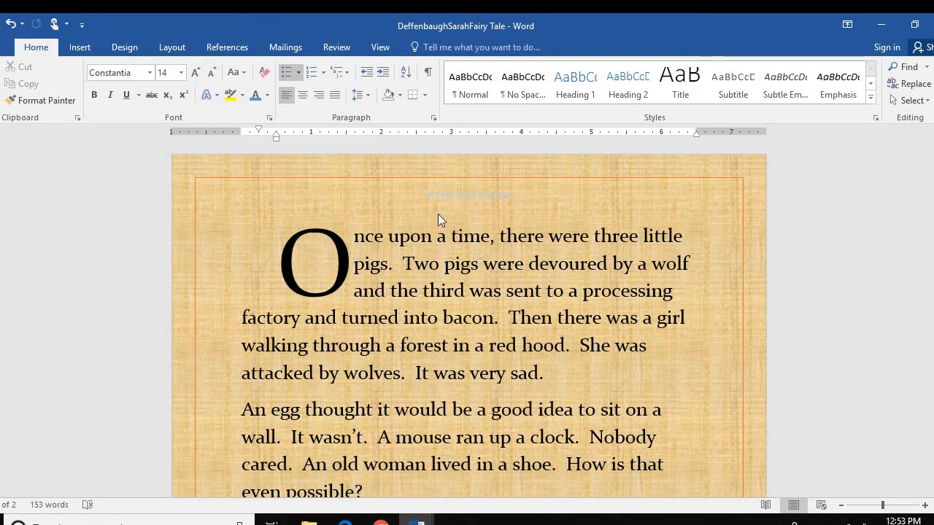
pyautogui.click(79, 47)
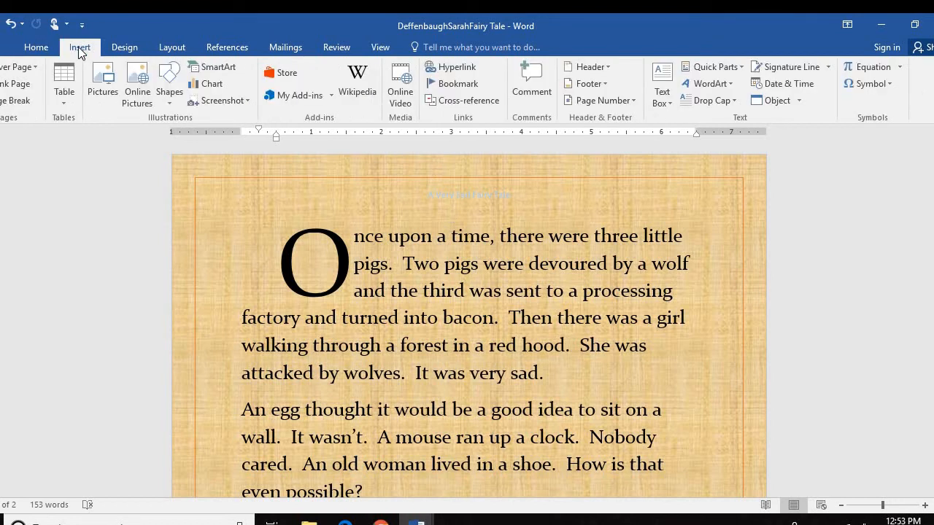
# Add a Plain Number 2 page number centred at the page bottom and close the footer
pyautogui.click(632, 103)
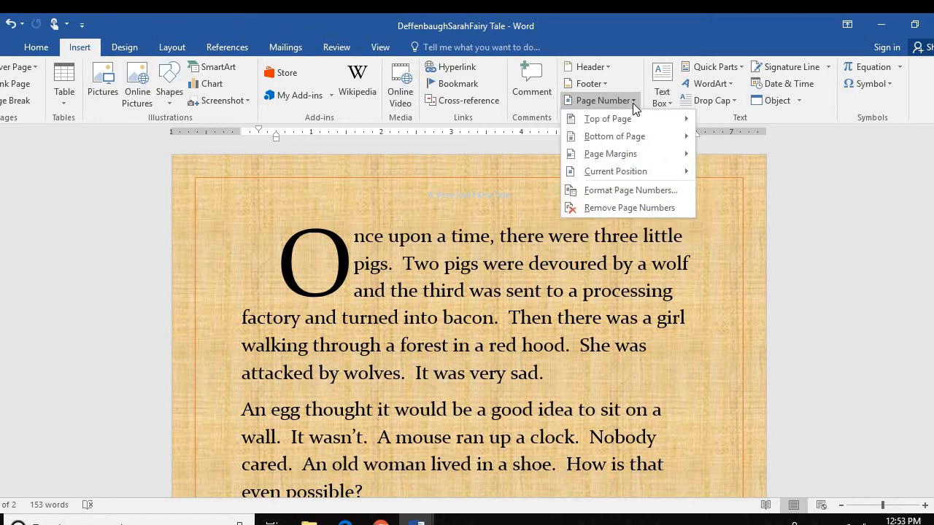
pyautogui.moveTo(628, 135)
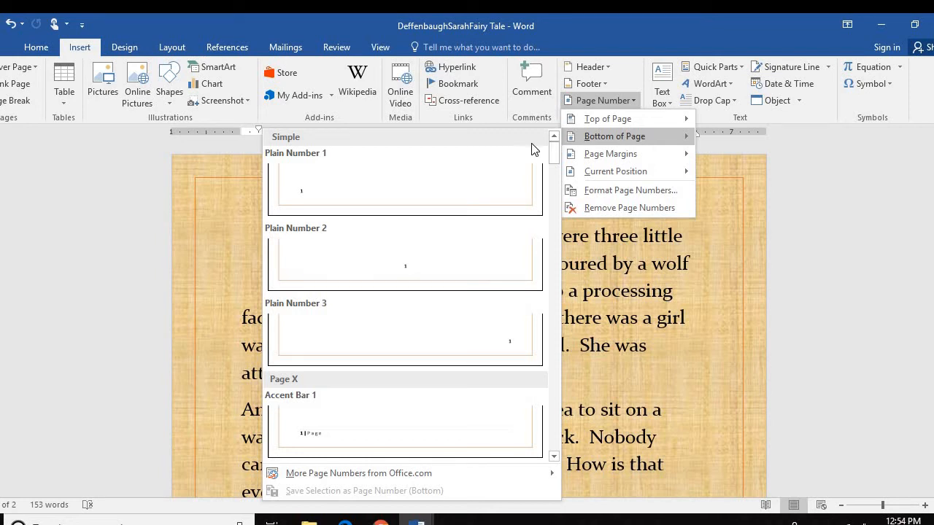
pyautogui.click(373, 268)
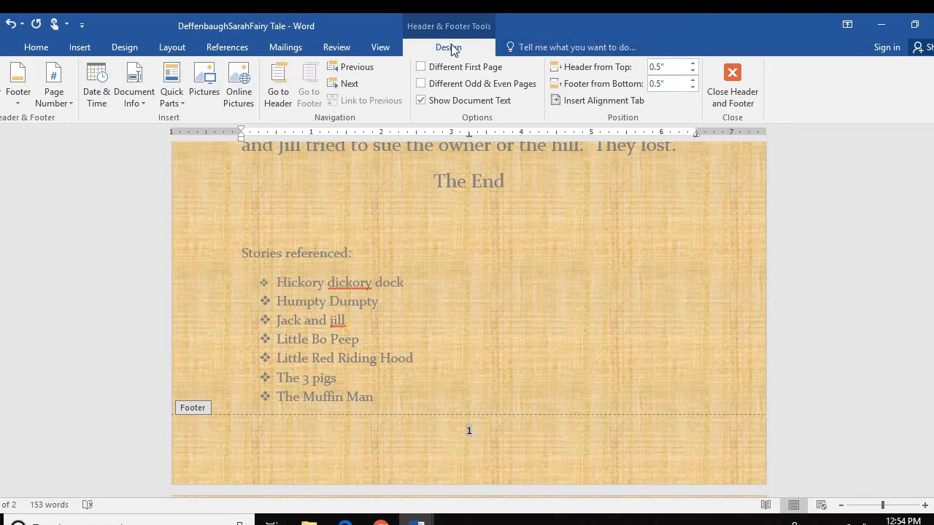
pyautogui.click(732, 79)
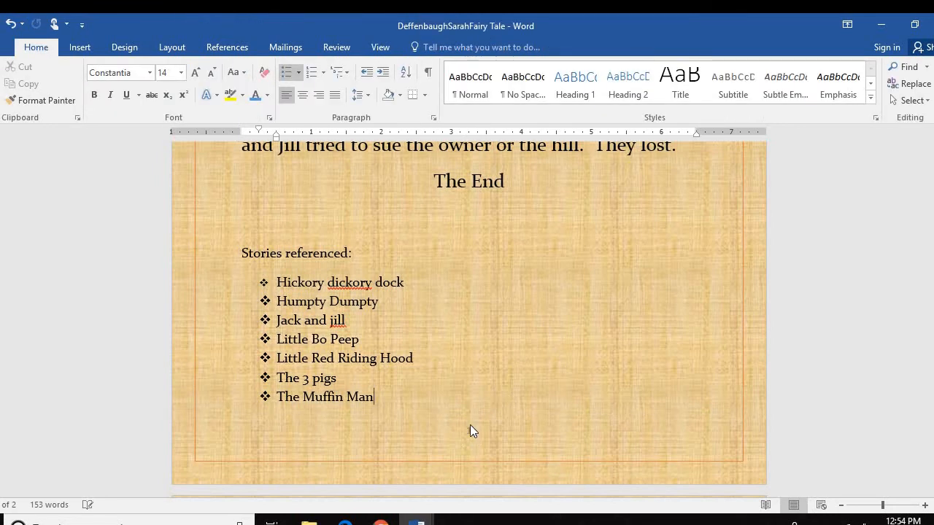
pyautogui.scroll(1, 564, 319)
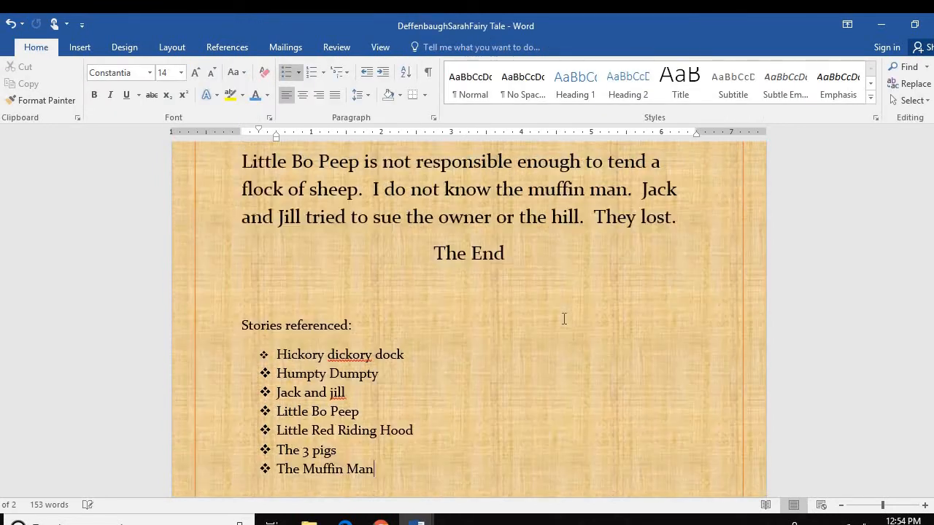
pyautogui.scroll(3, 564, 319)
pyautogui.scroll(-2, 564, 319)
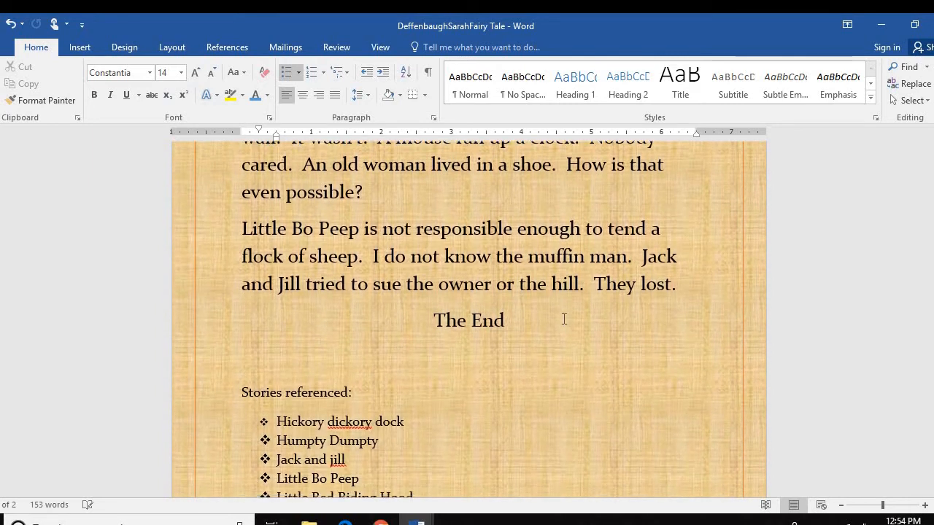
pyautogui.scroll(-1, 564, 318)
pyautogui.scroll(5, 564, 319)
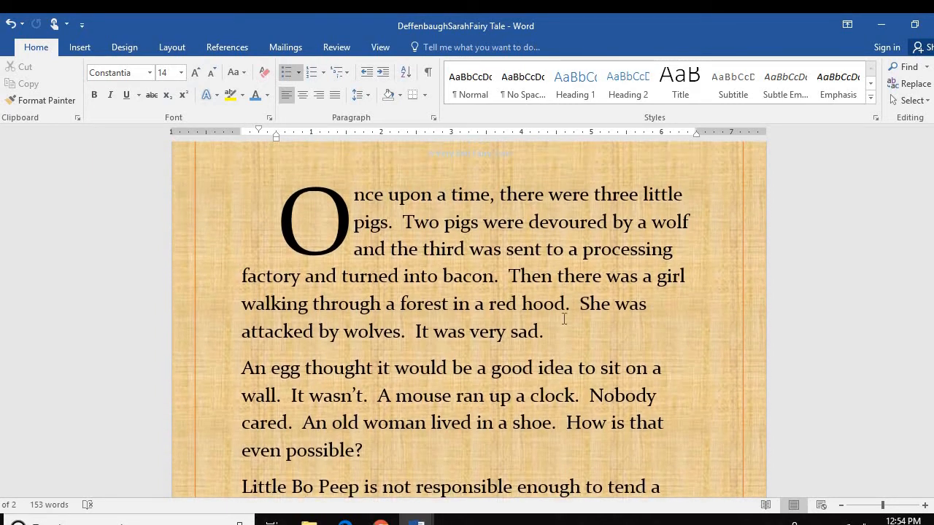
pyautogui.scroll(1, 564, 319)
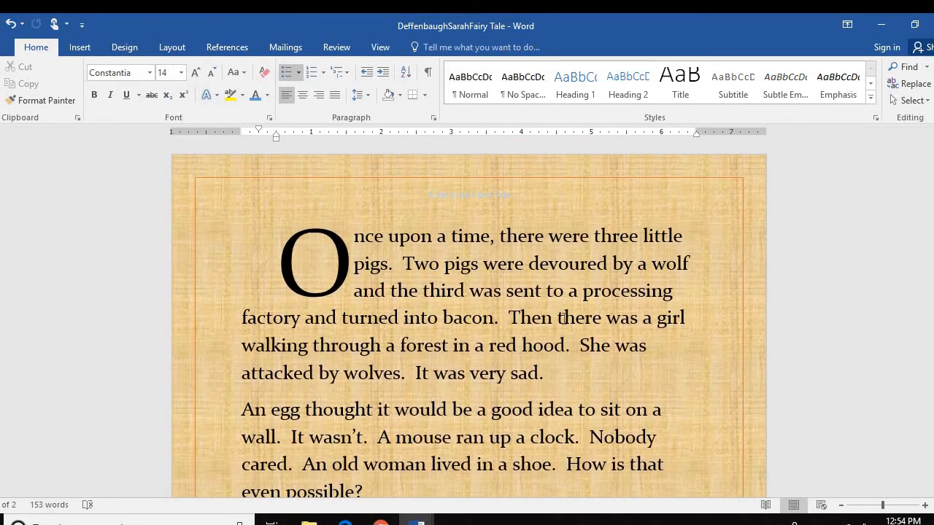
pyautogui.click(339, 47)
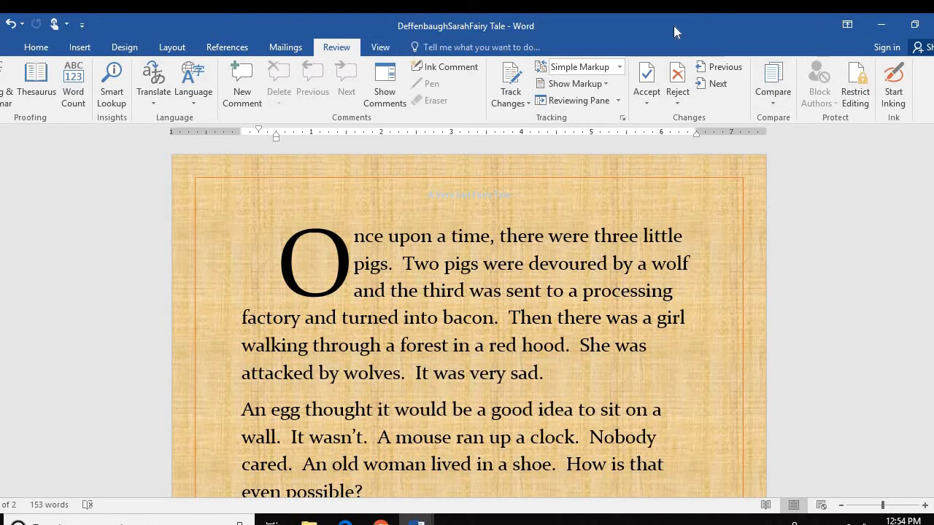
pyautogui.moveTo(676, 26); pyautogui.dragTo(715, 36)
pyautogui.click(5, 98)
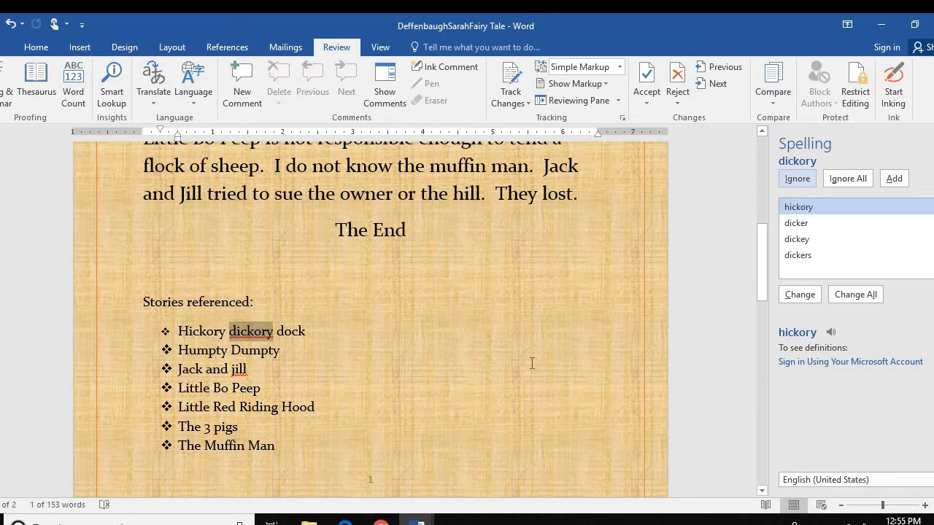
pyautogui.scroll(1, 532, 362)
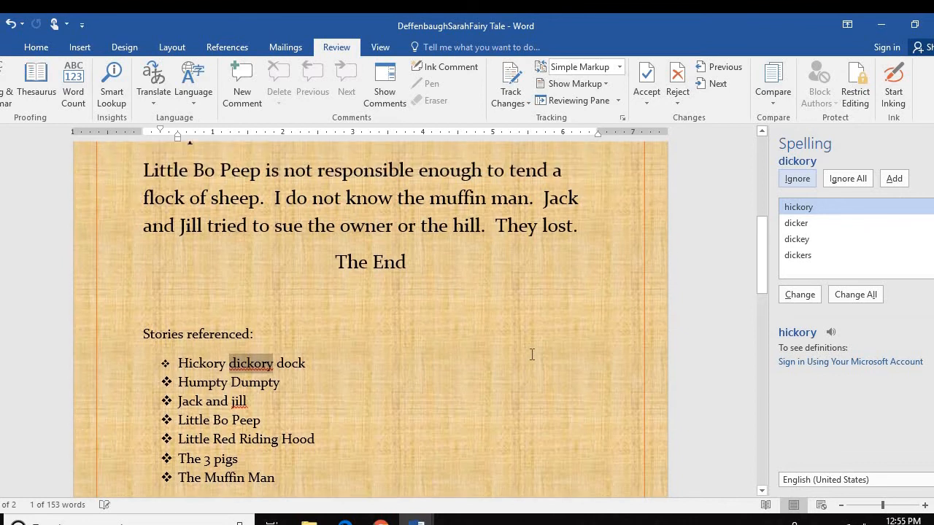
pyautogui.click(796, 178)
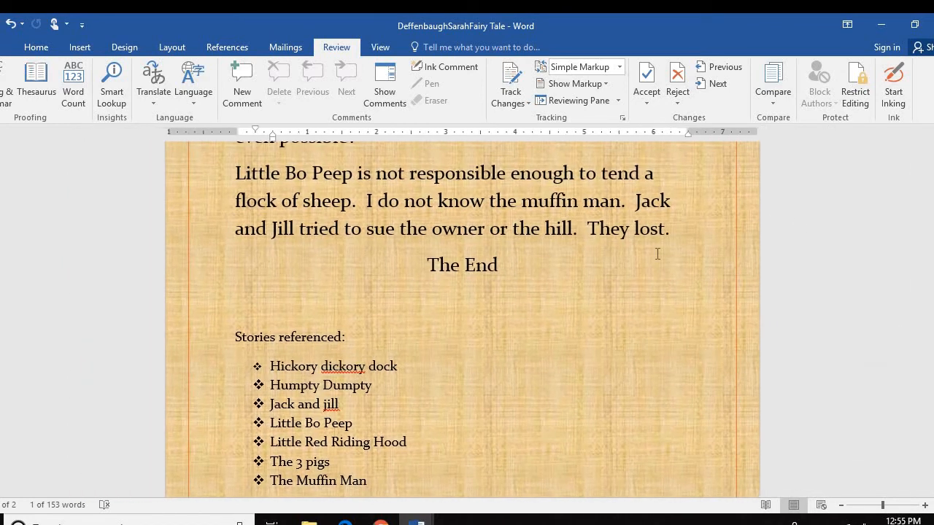
pyautogui.scroll(5, 504, 302)
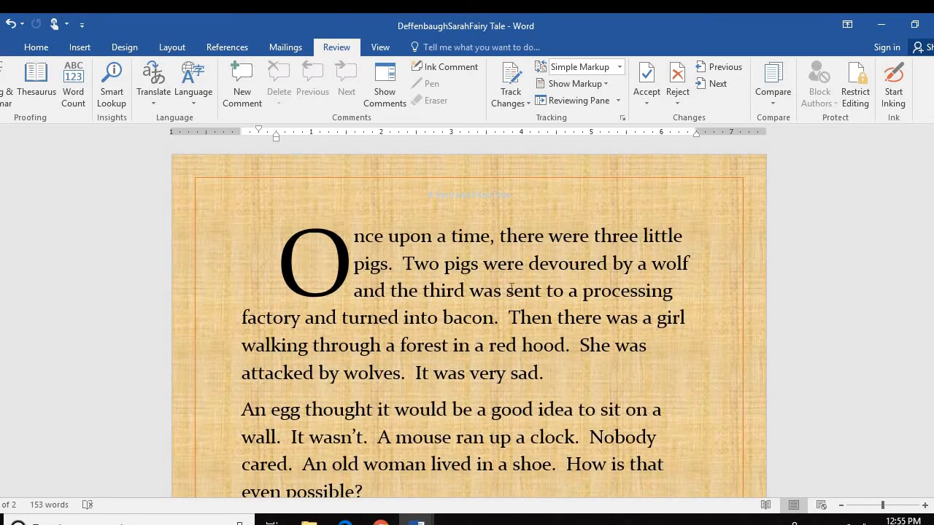
pyautogui.scroll(-8, 511, 289)
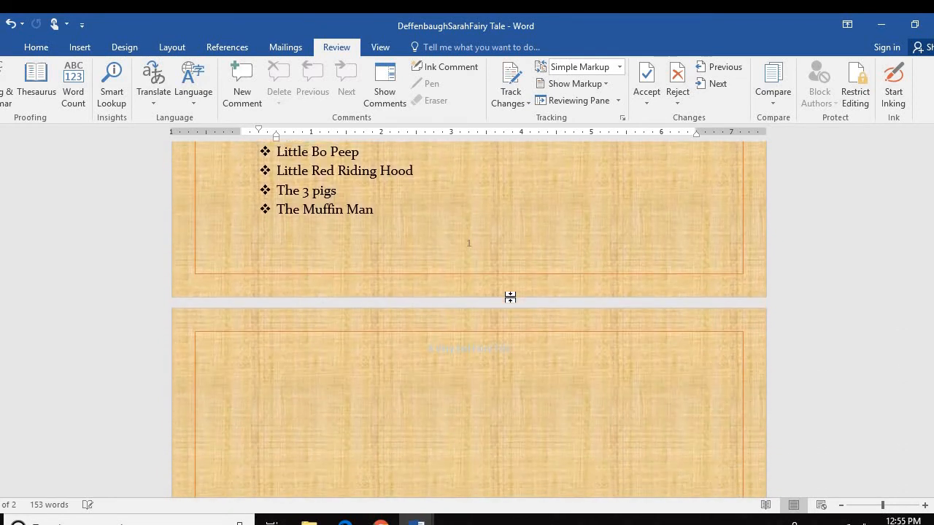
pyautogui.scroll(1, 511, 297)
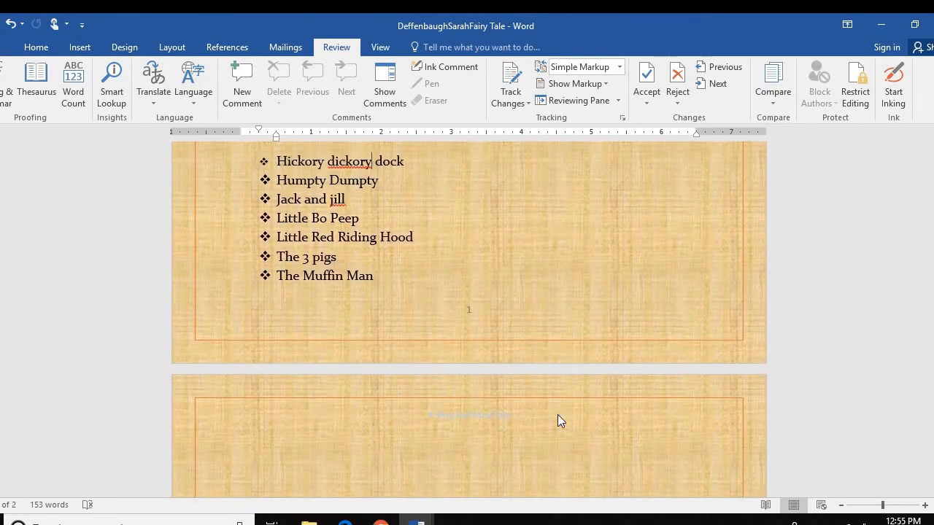
pyautogui.scroll(10, 554, 408)
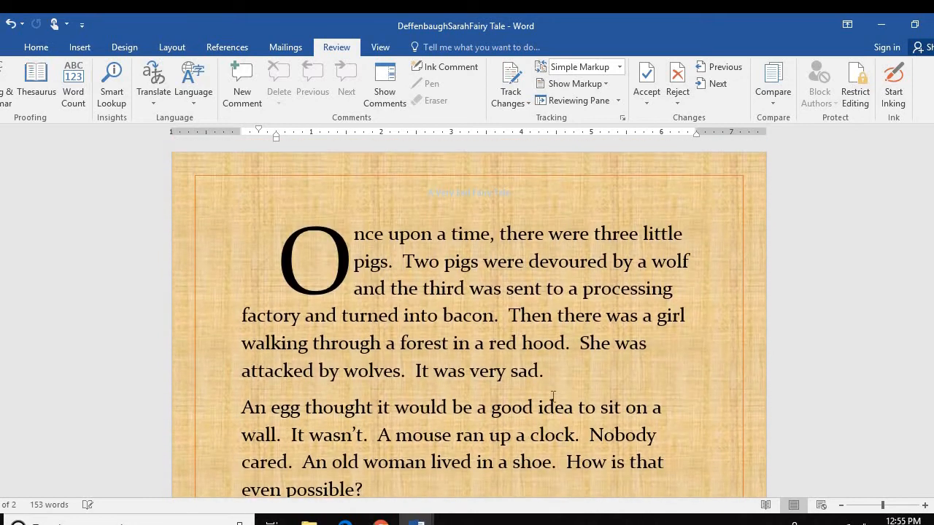
pyautogui.scroll(-3, 553, 396)
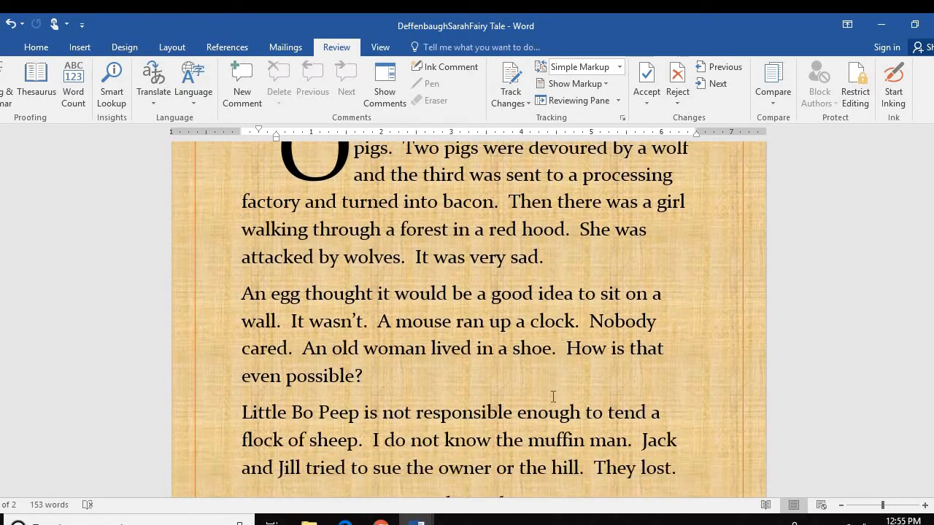
pyautogui.scroll(-8, 553, 396)
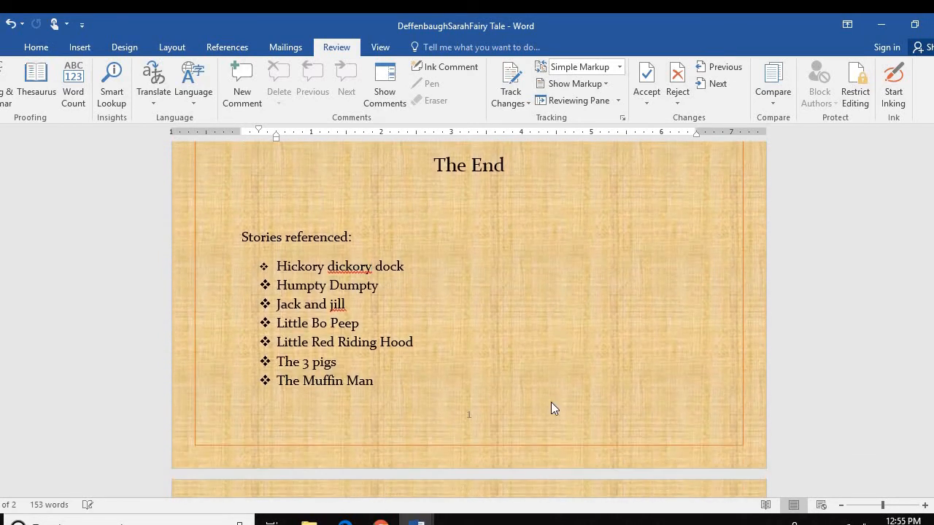
pyautogui.scroll(-2, 552, 404)
pyautogui.scroll(5, 552, 402)
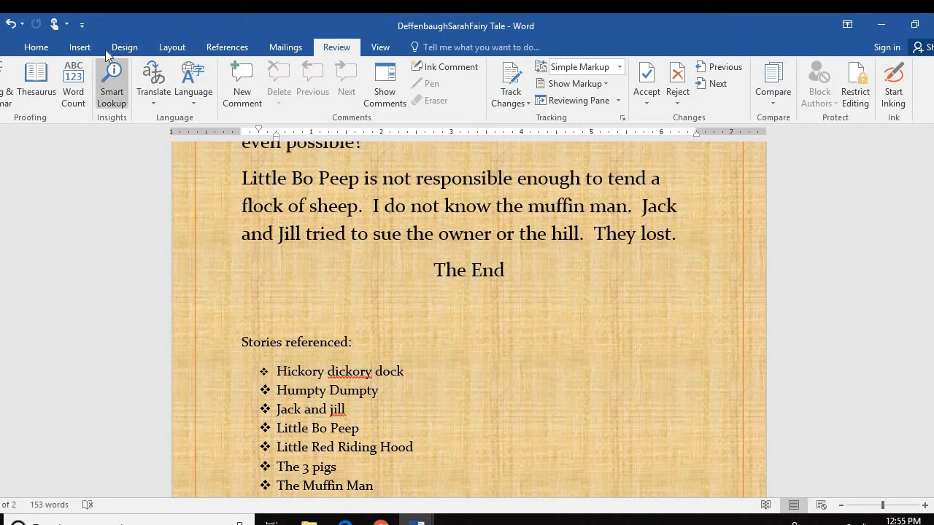
# Search online pictures for Little Red Riding Hood and insert the first clip art result
pyautogui.click(78, 46)
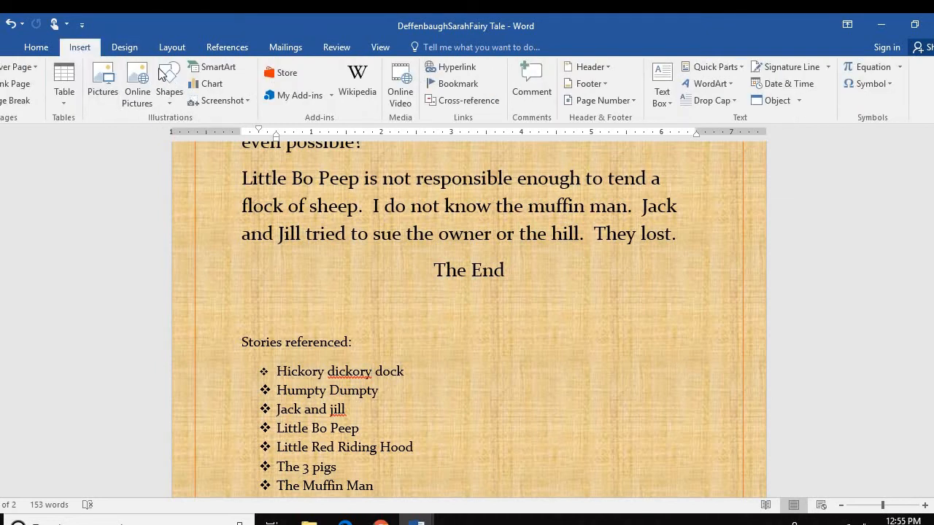
pyautogui.click(137, 80)
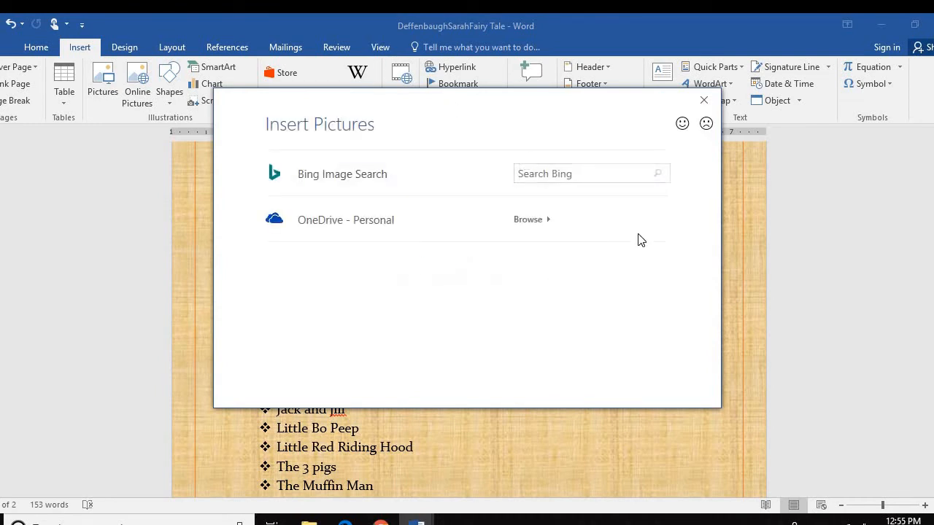
pyautogui.click(564, 171)
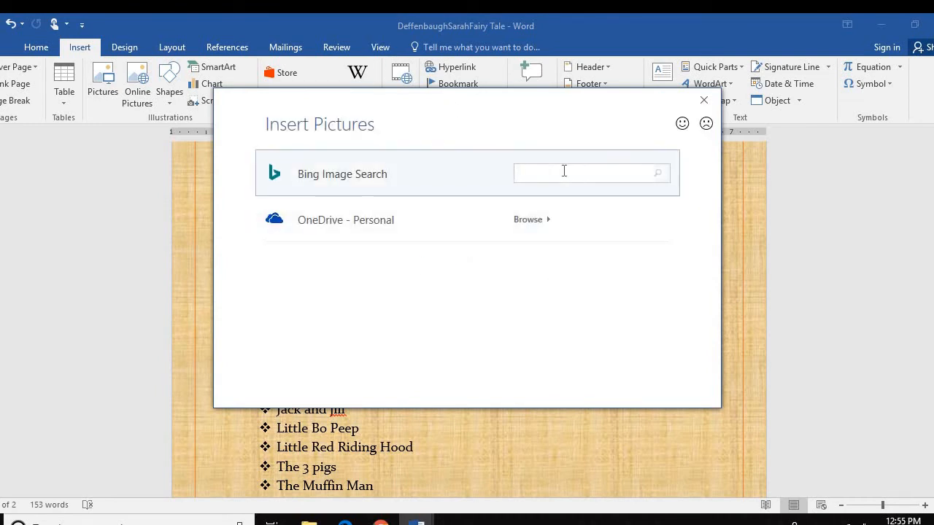
pyautogui.write('little red riding hood')
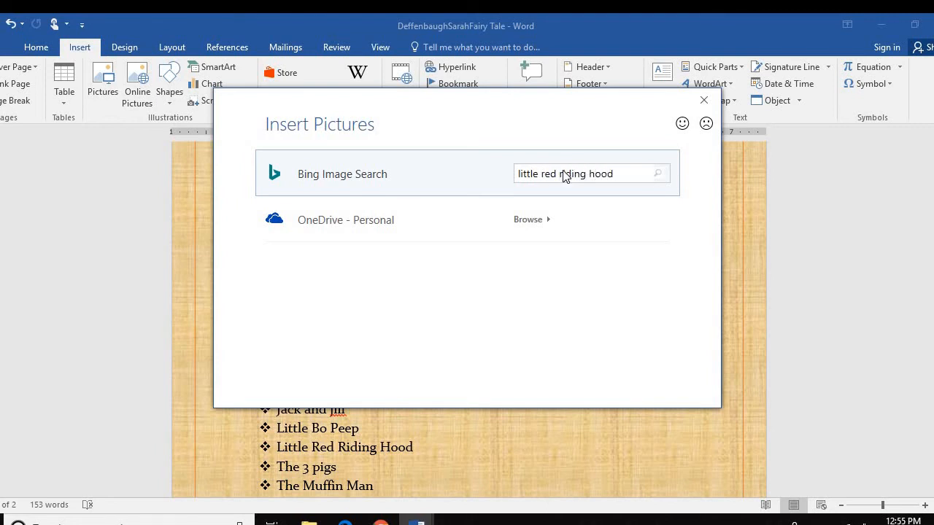
pyautogui.press('Return')
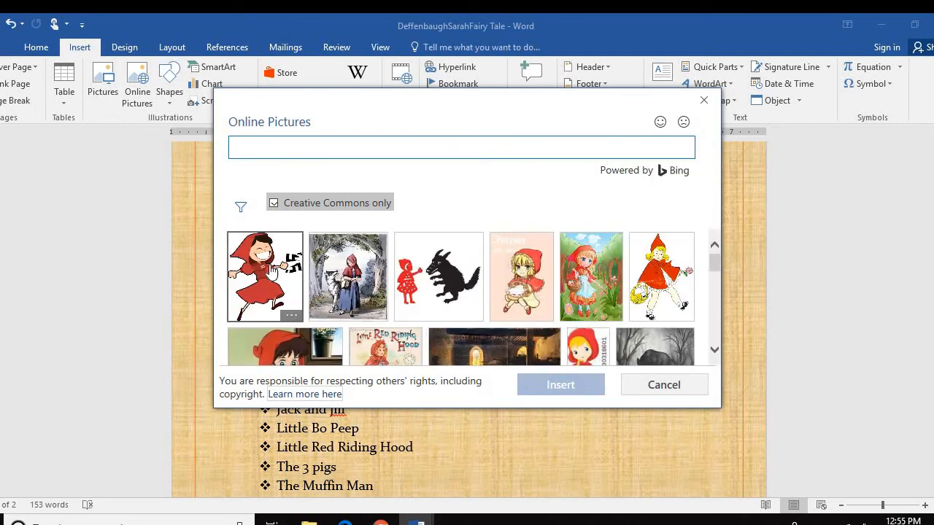
pyautogui.click(270, 273)
pyautogui.click(578, 385)
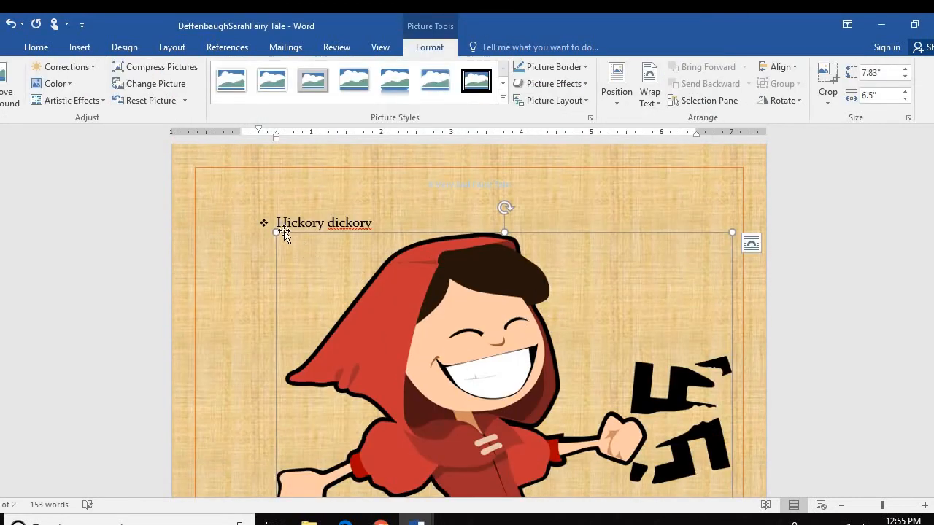
# Shrink the picture to 3.28 by 2.72 inches, set Square wrapping, and move it right and down
pyautogui.moveTo(278, 239); pyautogui.dragTo(512, 416)
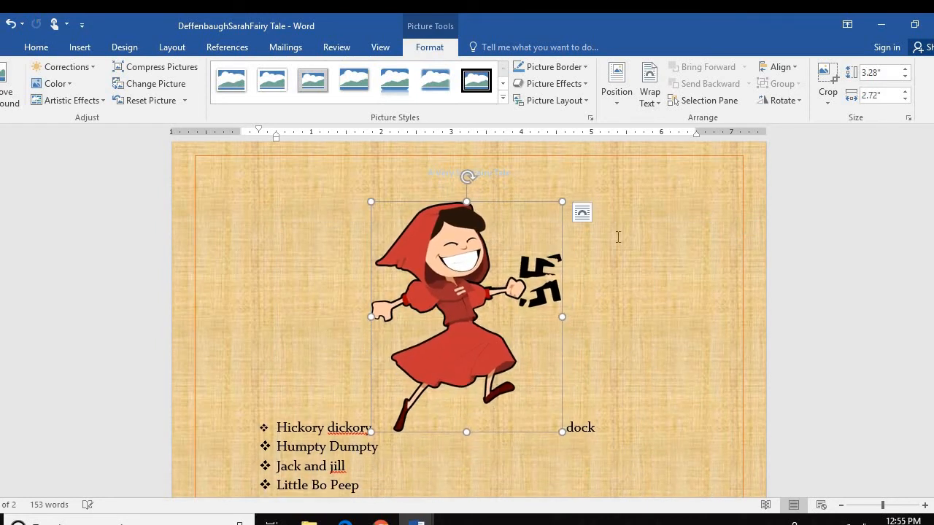
pyautogui.click(583, 213)
pyautogui.click(625, 301)
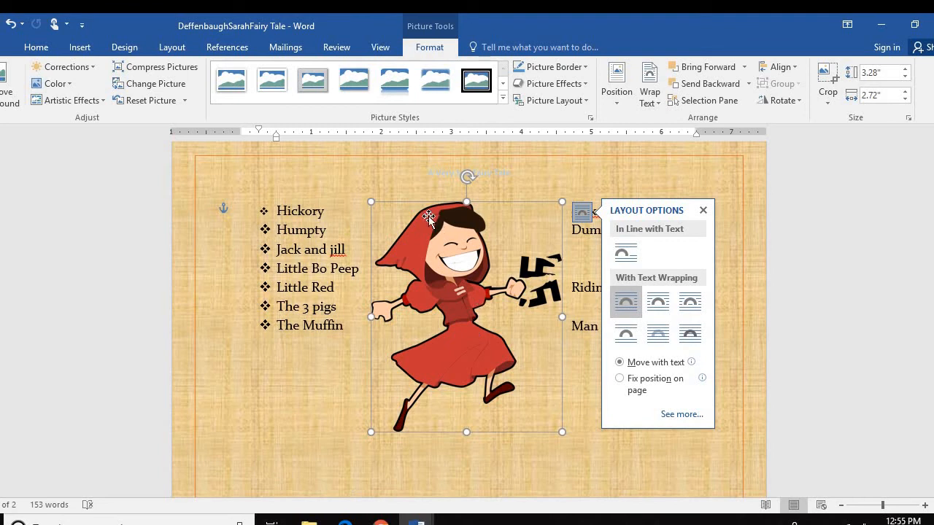
pyautogui.moveTo(443, 255); pyautogui.dragTo(556, 292)
pyautogui.scroll(3, 634, 280)
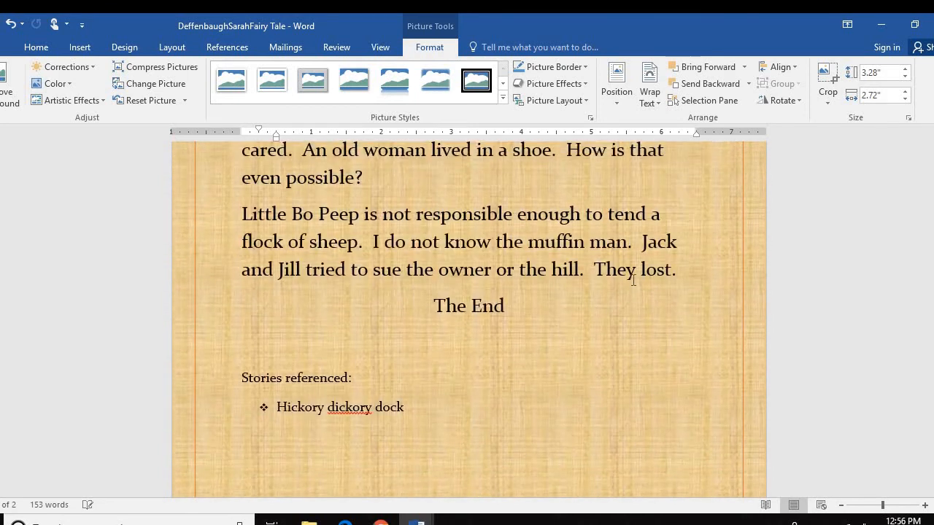
pyautogui.scroll(-8, 633, 279)
# Shrink the picture to about 1.12 by 0.93 inches and undo a misplaced move
pyautogui.scroll(5, 633, 280)
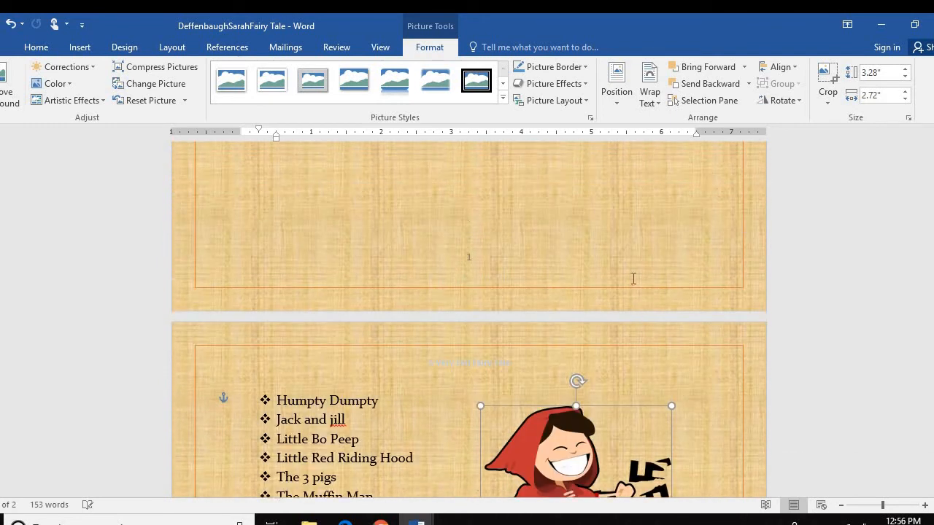
pyautogui.scroll(-3, 633, 279)
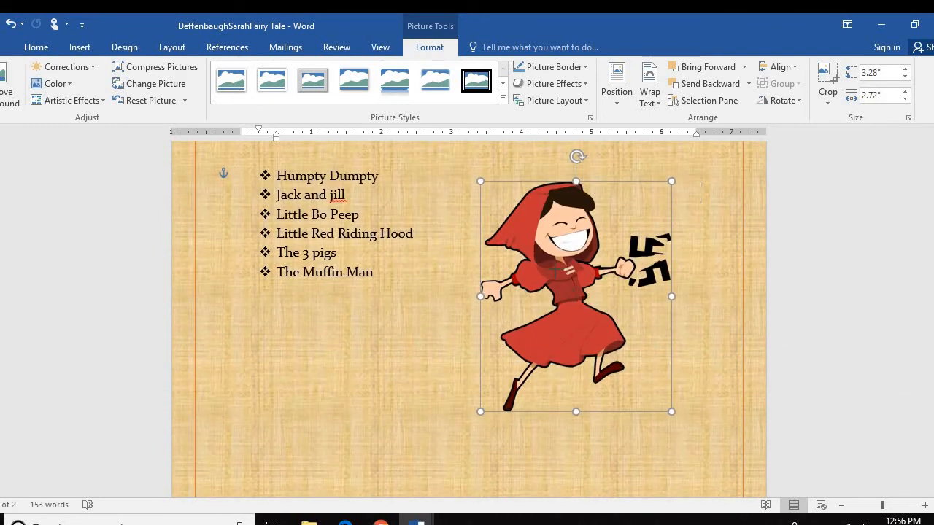
pyautogui.moveTo(671, 411); pyautogui.dragTo(546, 235)
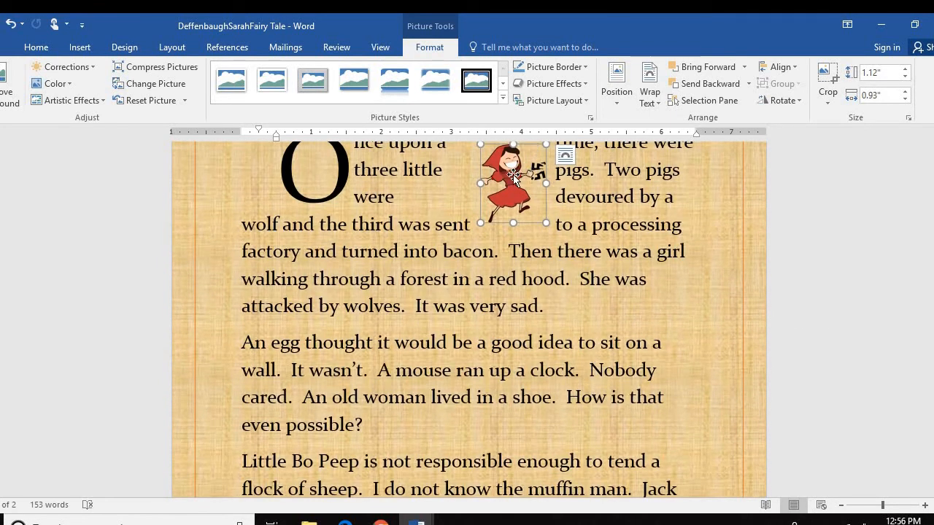
pyautogui.moveTo(538, 167); pyautogui.dragTo(609, 438)
pyautogui.moveTo(619, 491)
pyautogui.mouseDown()
pyautogui.moveTo(584, 315)
pyautogui.moveTo(596, 398)
pyautogui.moveTo(632, 465)
pyautogui.moveTo(617, 500)
pyautogui.mouseUp()
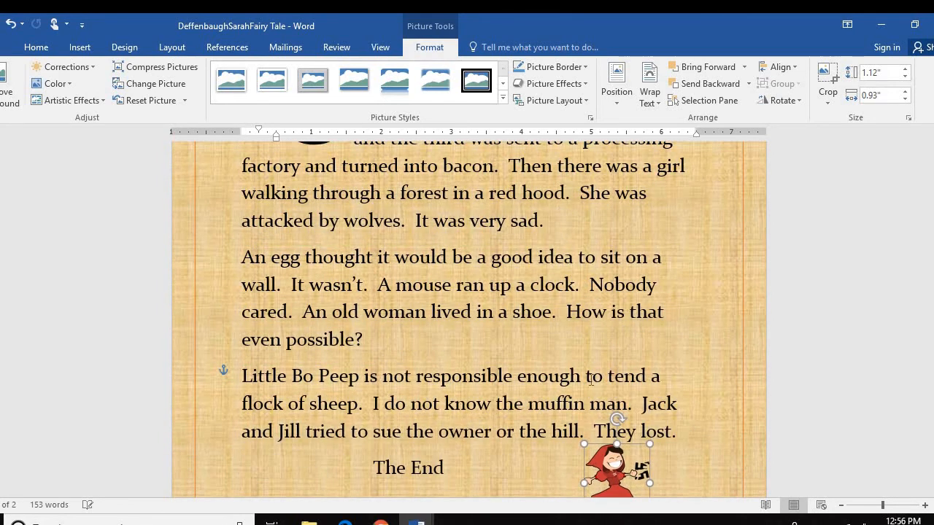
pyautogui.hotkey('ctrl', 'z')
# Place the picture beside the references list below The End, enlarged to about 1.89 inches
pyautogui.scroll(-6, 558, 343)
pyautogui.scroll(6, 538, 302)
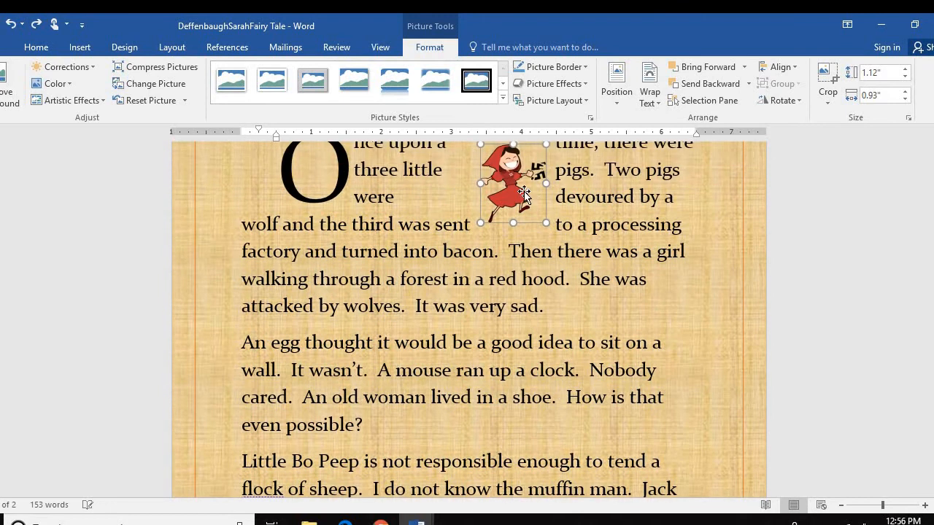
pyautogui.moveTo(524, 194); pyautogui.dragTo(661, 490)
pyautogui.hotkey('ctrl', 'z')
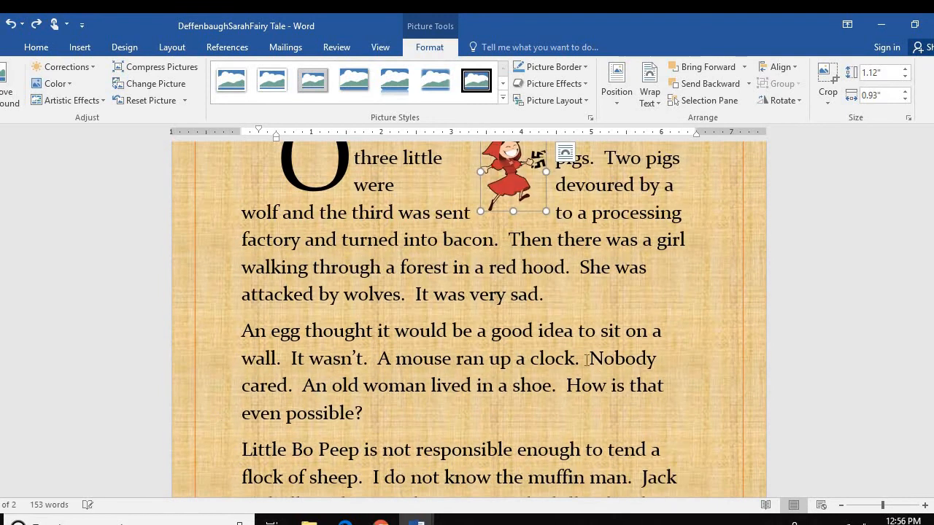
pyautogui.moveTo(509, 175); pyautogui.dragTo(607, 458)
pyautogui.scroll(-2, 526, 335)
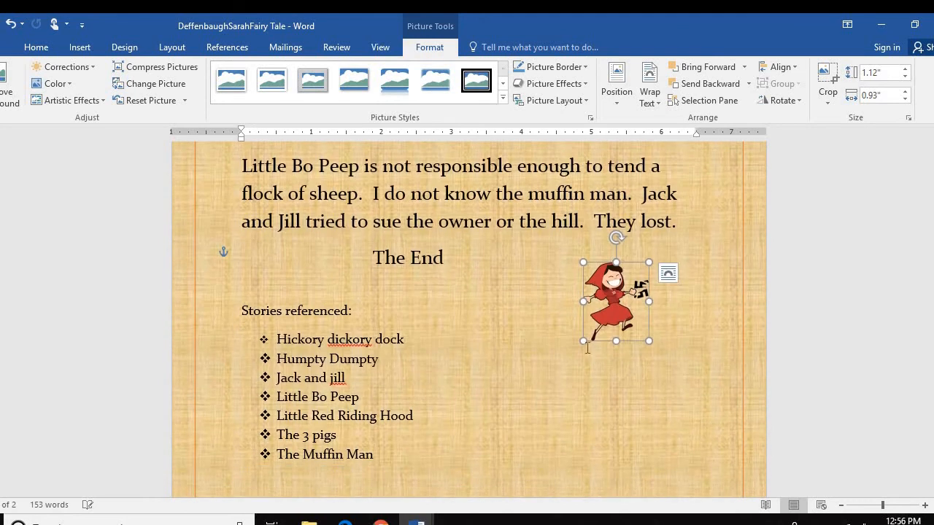
pyautogui.moveTo(582, 341); pyautogui.dragTo(538, 398)
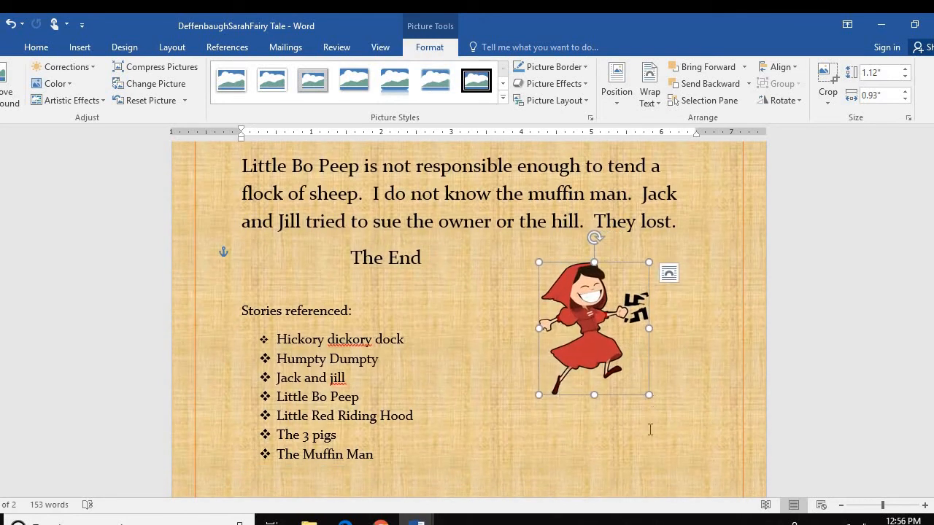
pyautogui.moveTo(577, 308); pyautogui.dragTo(588, 342)
pyautogui.click(727, 379)
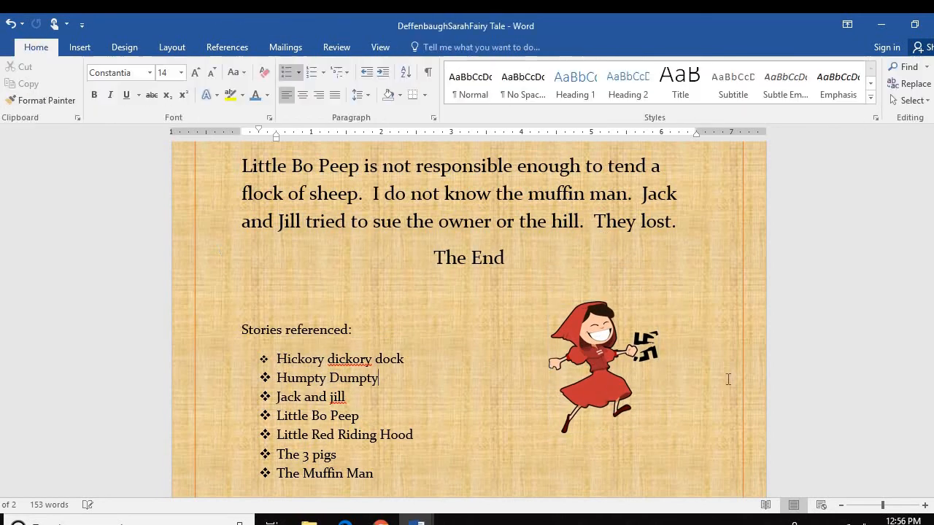
pyautogui.scroll(2, 724, 382)
pyautogui.scroll(4, 723, 354)
pyautogui.scroll(-5, 693, 358)
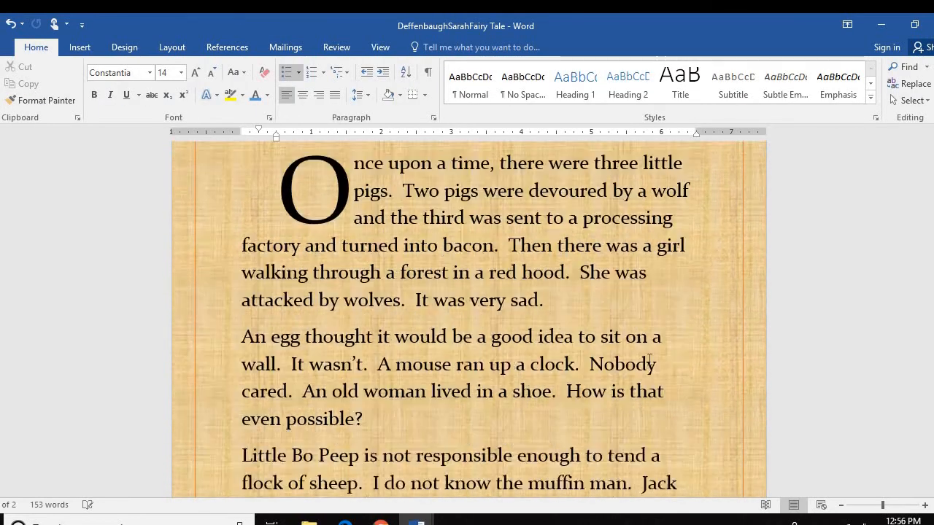
pyautogui.scroll(-5, 648, 359)
pyautogui.scroll(5, 646, 354)
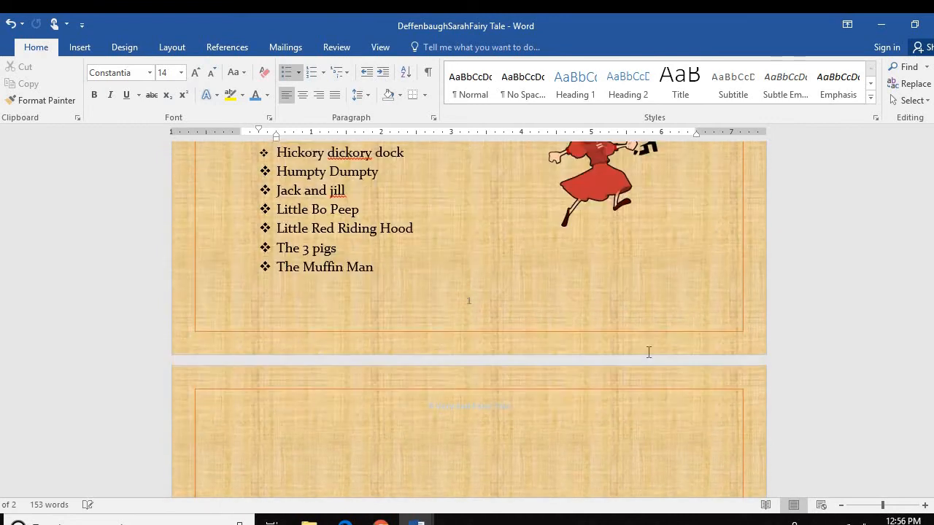
pyautogui.scroll(5, 652, 353)
pyautogui.scroll(-2, 652, 353)
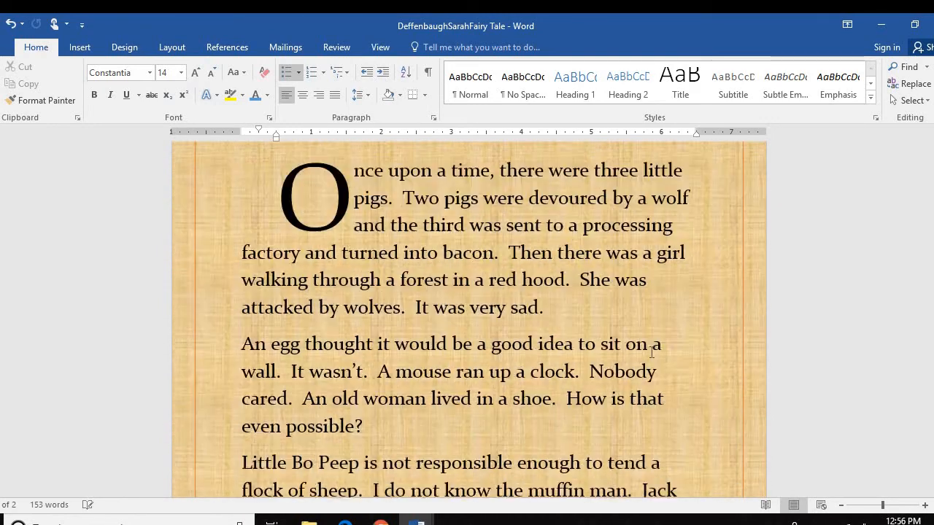
pyautogui.scroll(-2, 652, 352)
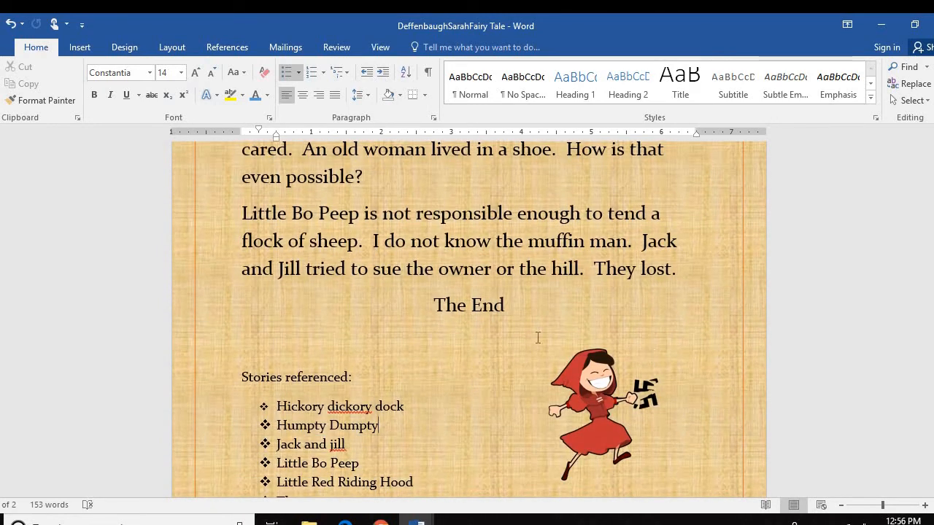
pyautogui.scroll(5, 565, 336)
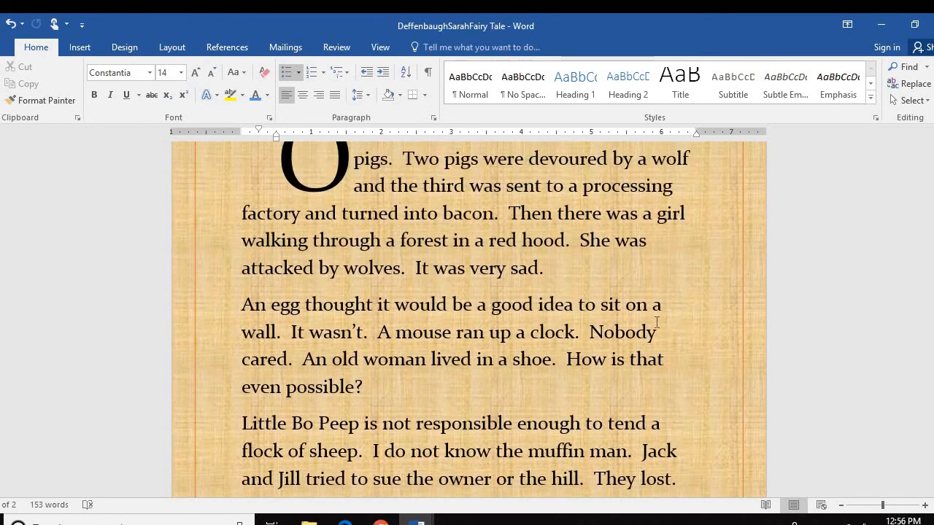
pyautogui.scroll(-3, 491, 334)
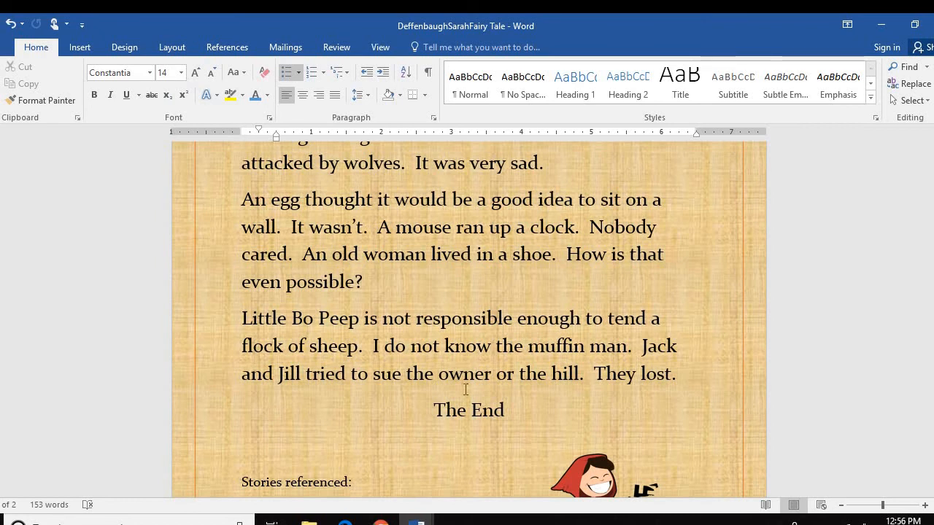
pyautogui.scroll(-2, 490, 436)
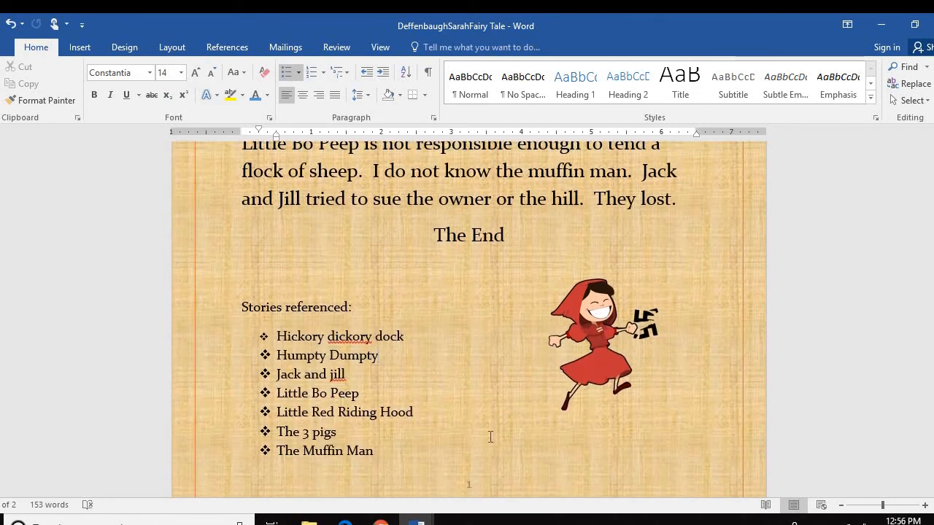
pyautogui.click(7, 52)
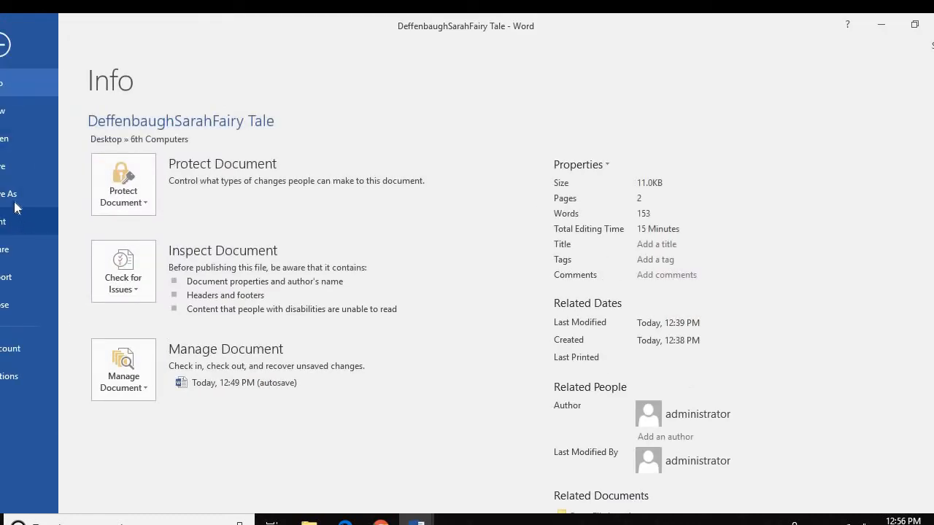
# Confirm the fairy tale is saved in Desktop > 6th Computers, then cancel back to the document
pyautogui.click(15, 204)
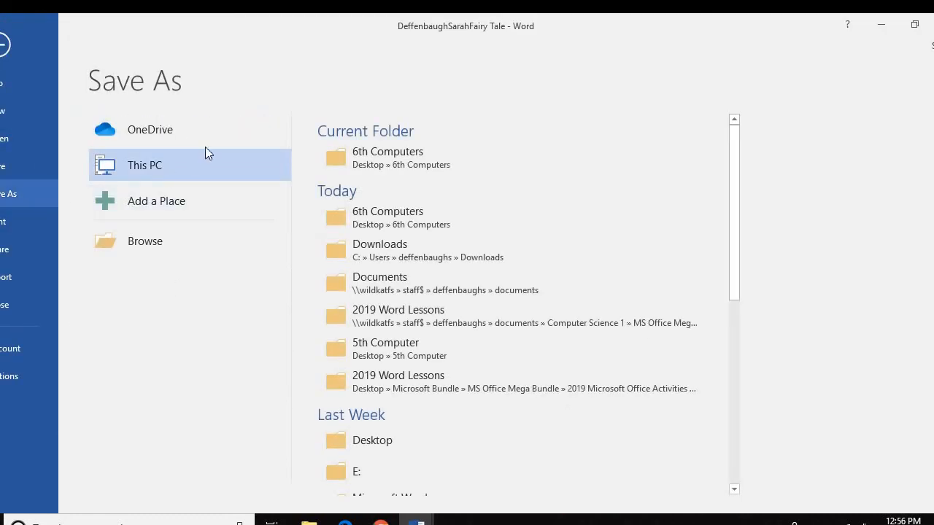
pyautogui.click(149, 242)
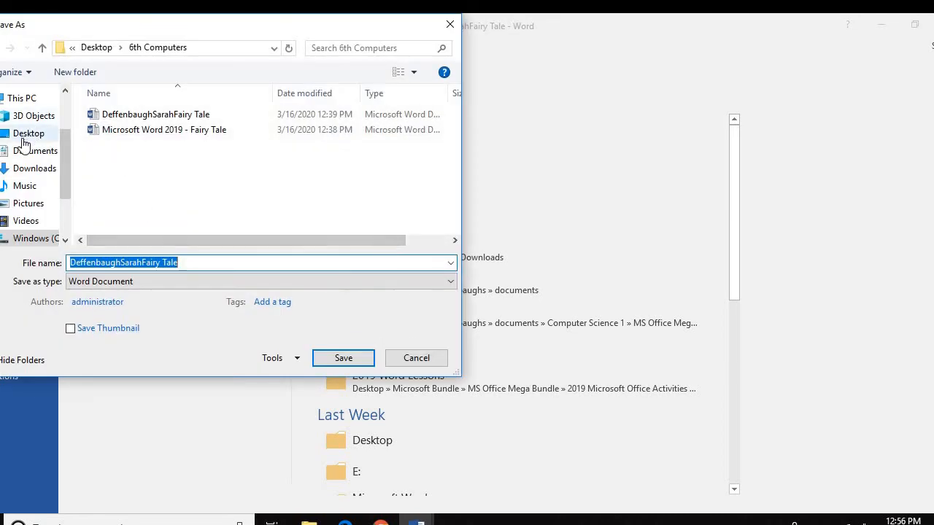
pyautogui.click(24, 138)
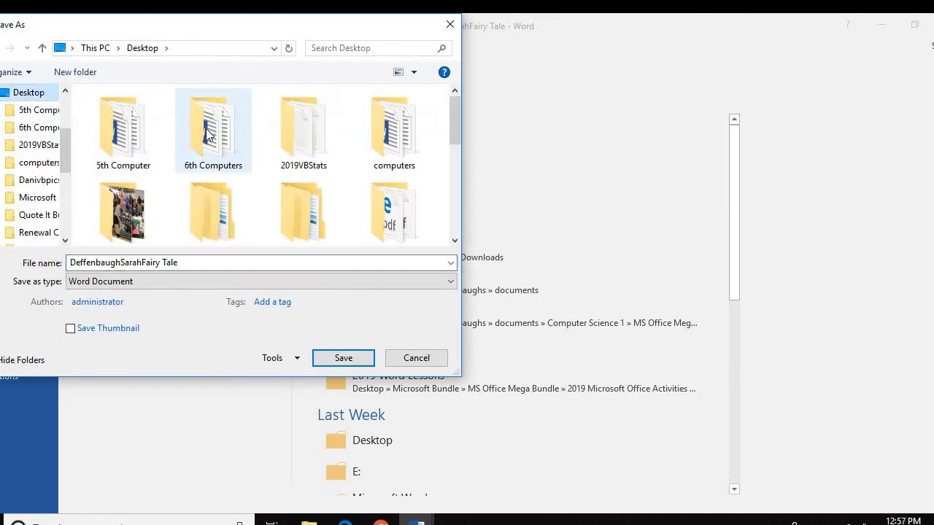
pyautogui.click(209, 137)
pyautogui.doubleClick(222, 135)
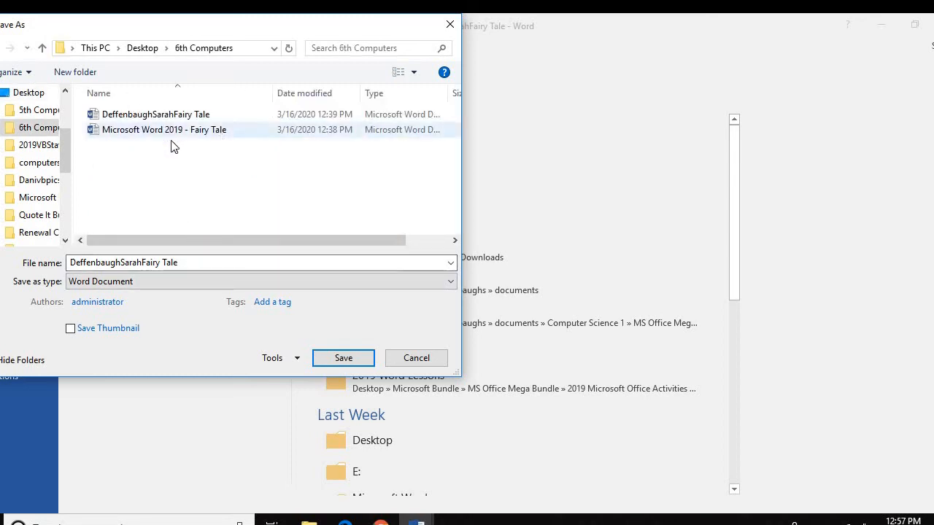
pyautogui.click(426, 360)
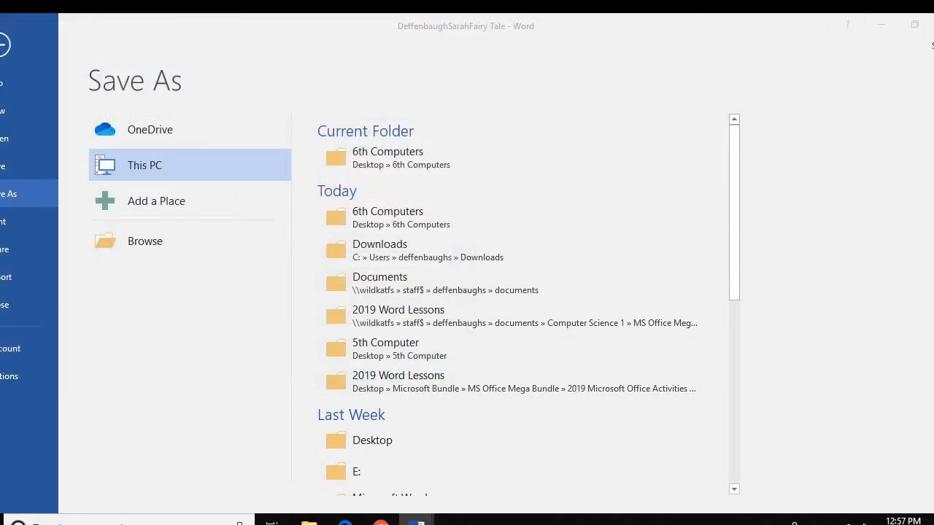
pyautogui.click(3, 50)
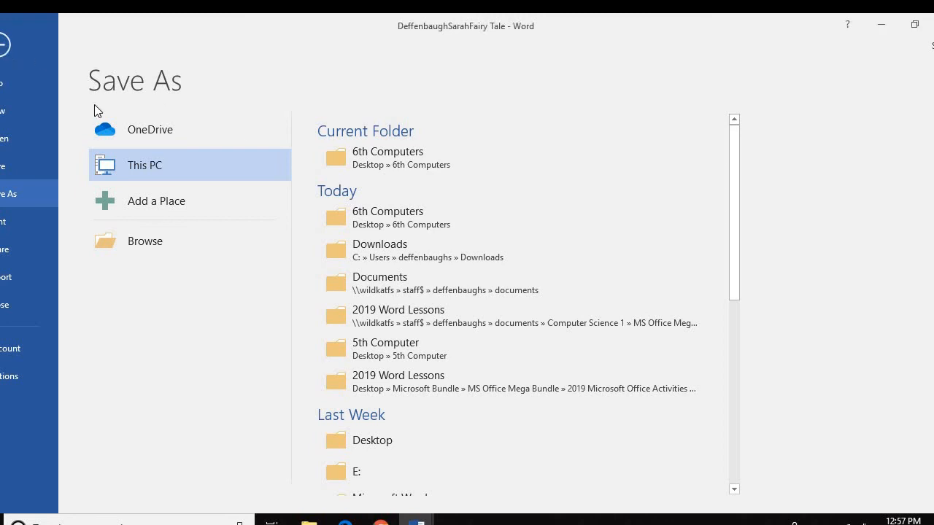
pyautogui.click(3, 46)
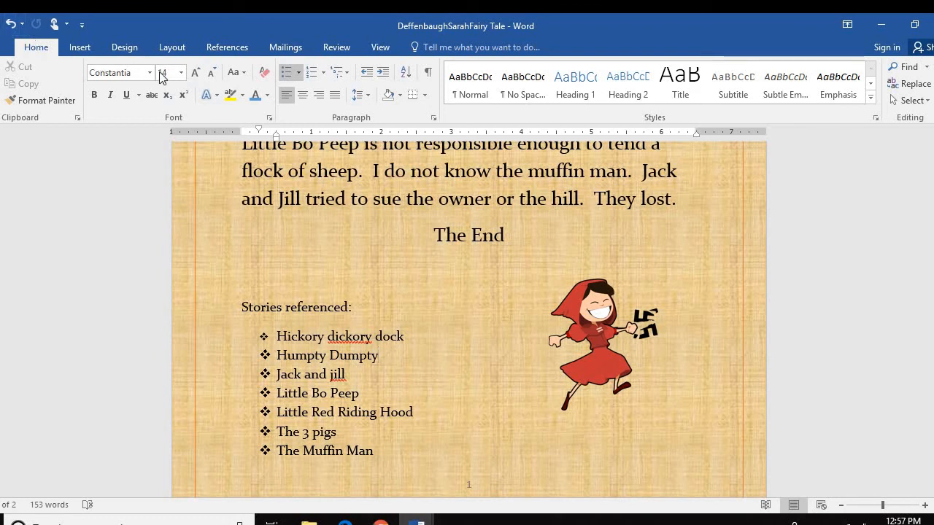
# Save the papyrus fairy tale from the Quick Access Toolbar and close both Word documents
pyautogui.click(914, 24)
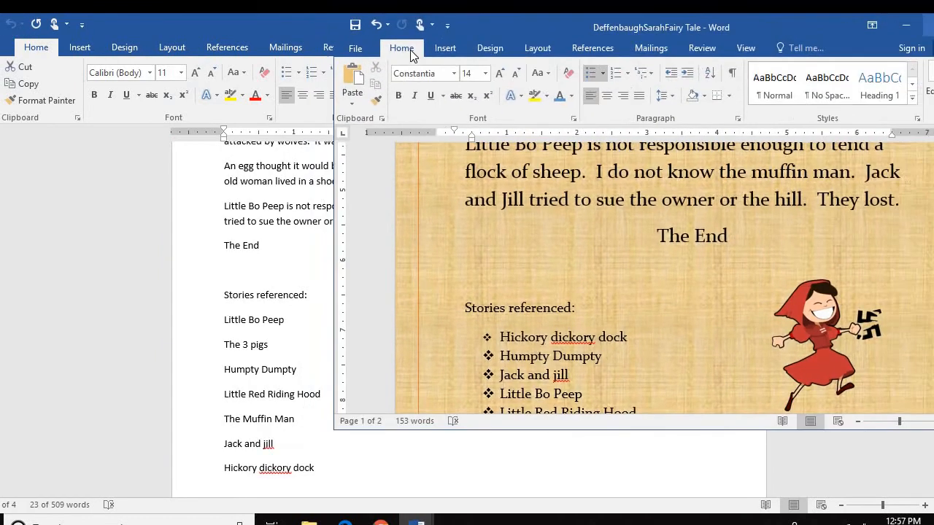
pyautogui.click(354, 27)
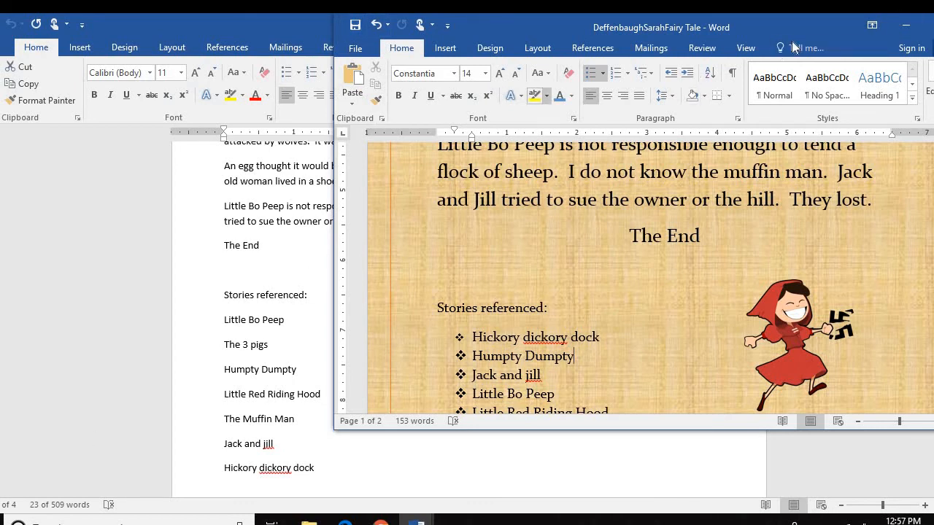
pyautogui.moveTo(817, 27); pyautogui.dragTo(550, 86)
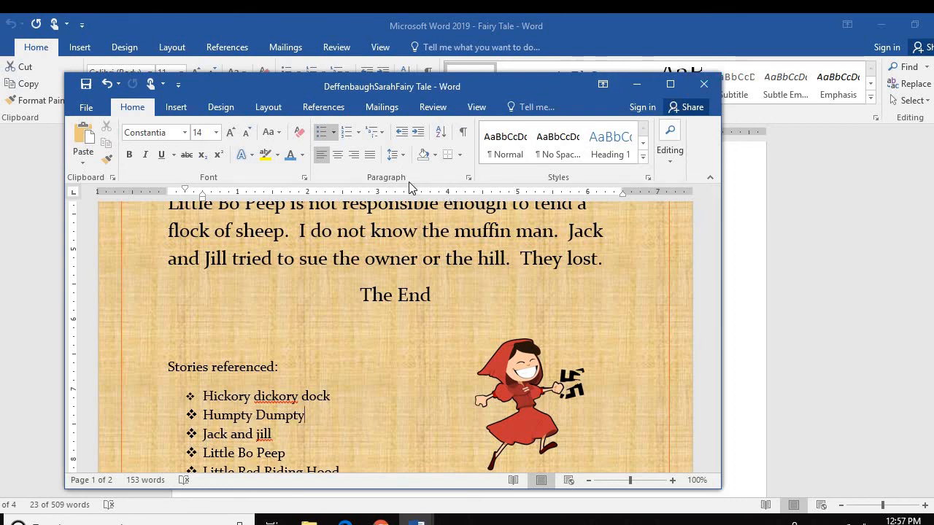
pyautogui.click(703, 83)
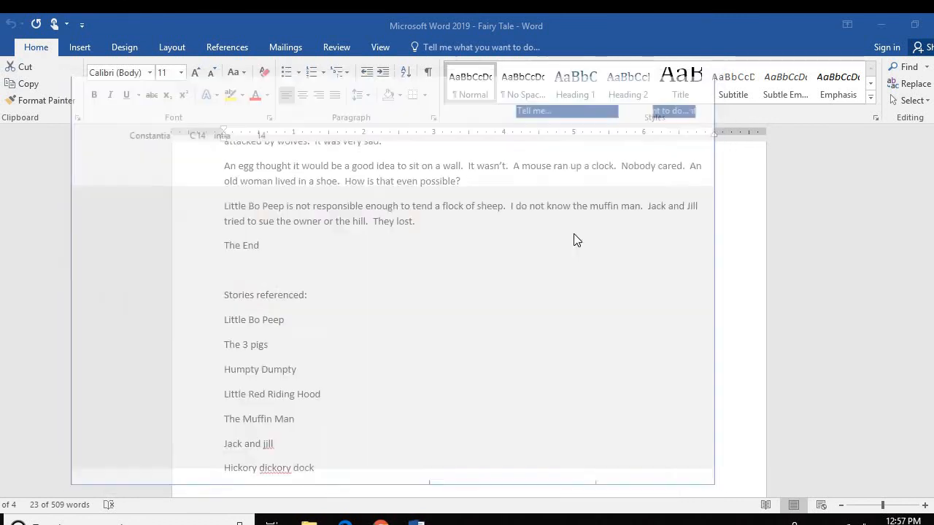
pyautogui.click(933, 25)
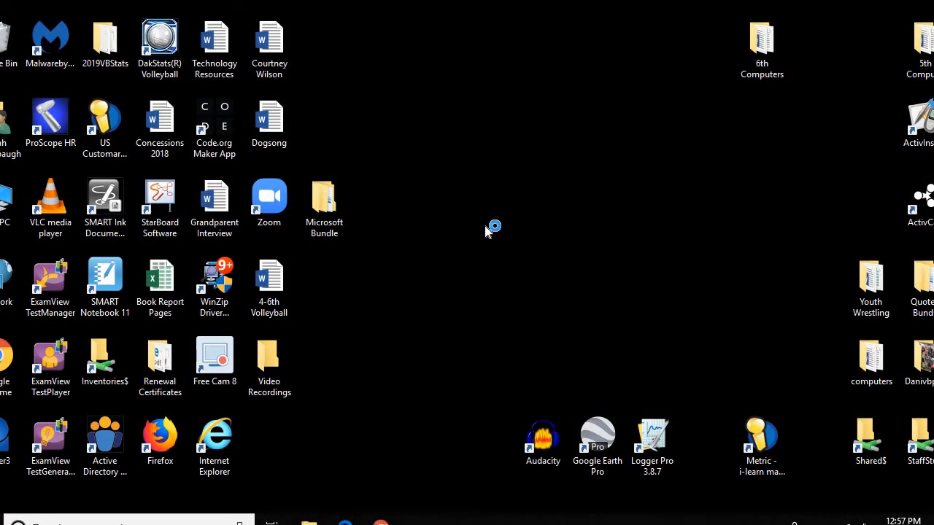
# Start a new Outlook message addressed to the teacher's e-mail contact
pyautogui.click(383, 521)
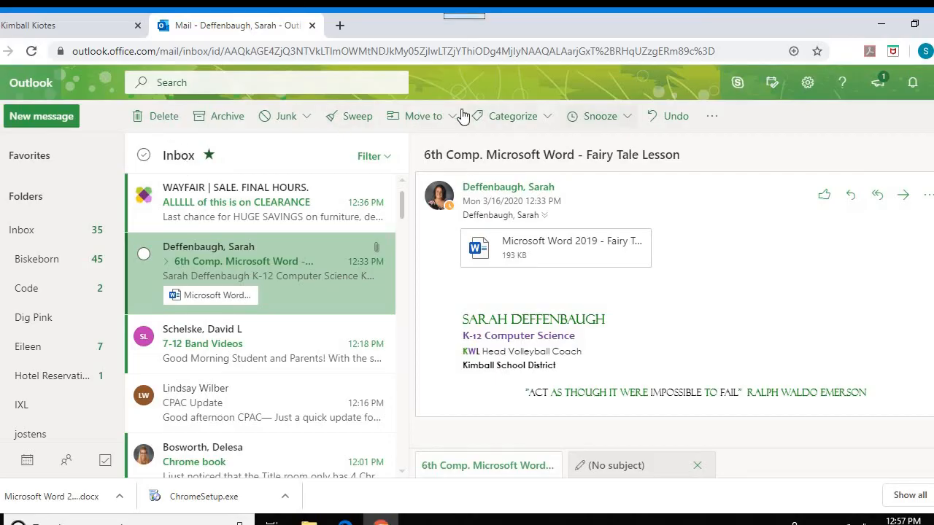
pyautogui.click(49, 120)
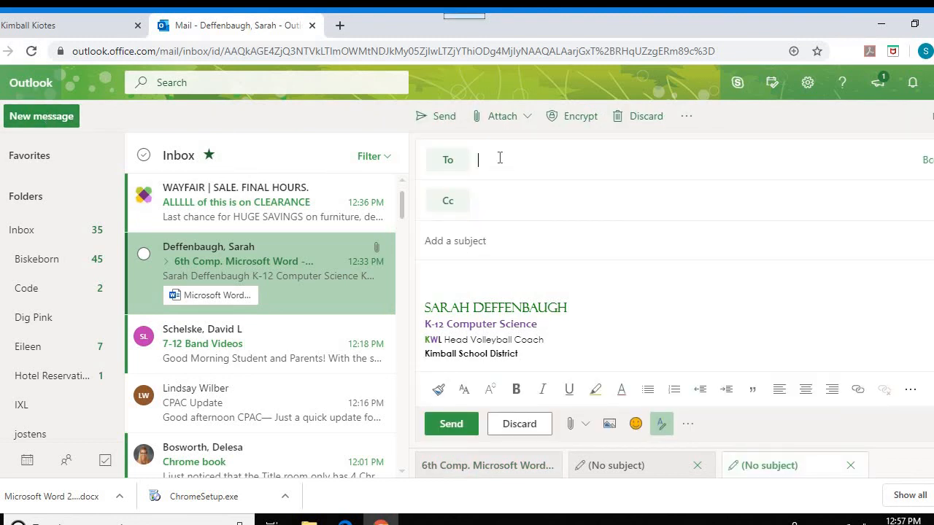
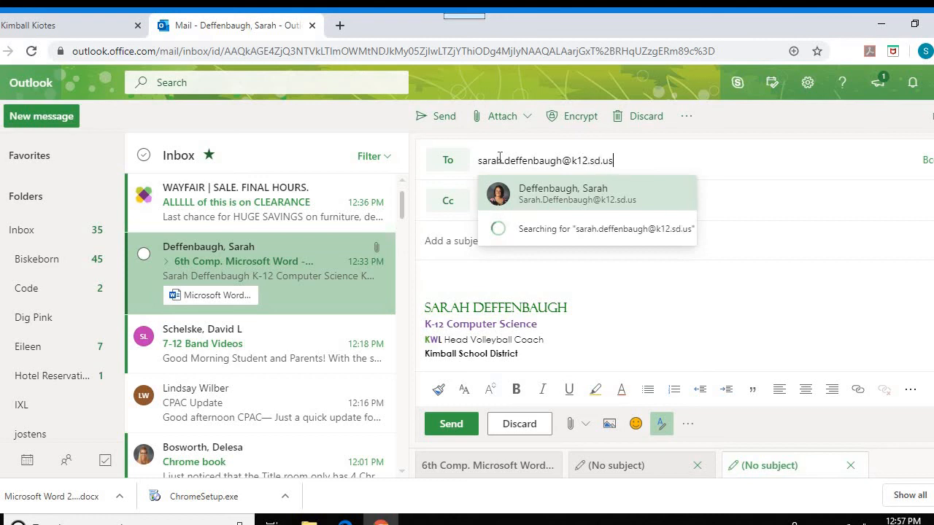
pyautogui.click(626, 203)
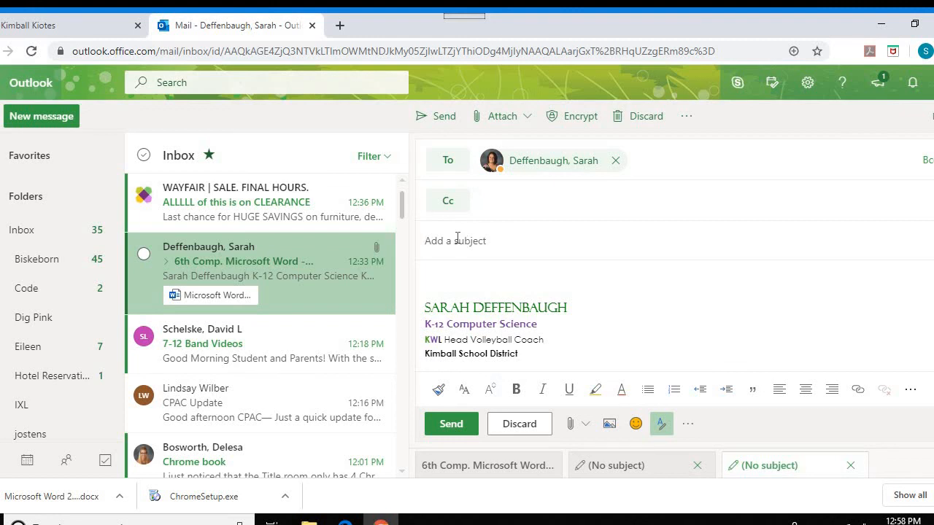
# Enter the subject 'Fairy Tale' and bring up the attachment options
pyautogui.click(458, 240)
pyautogui.write('Fairy Tale')
pyautogui.click(498, 120)
pyautogui.click(526, 145)
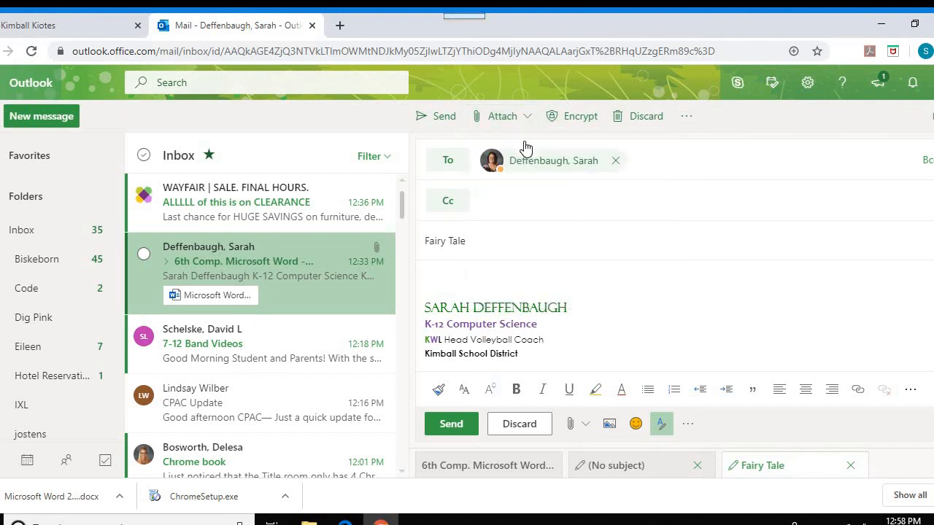
# Attach the saved fairy tale Word document from Desktop > 6th Computers to the draft
pyautogui.click(502, 114)
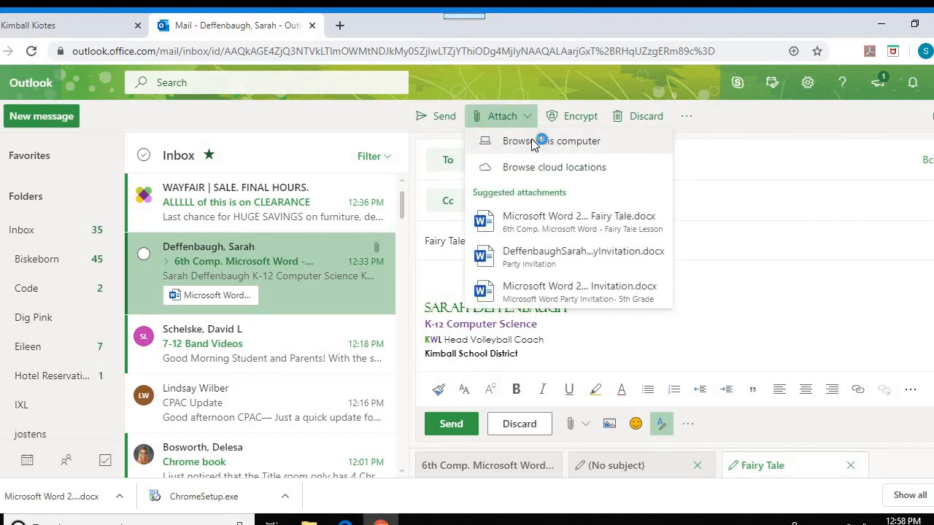
pyautogui.click(534, 140)
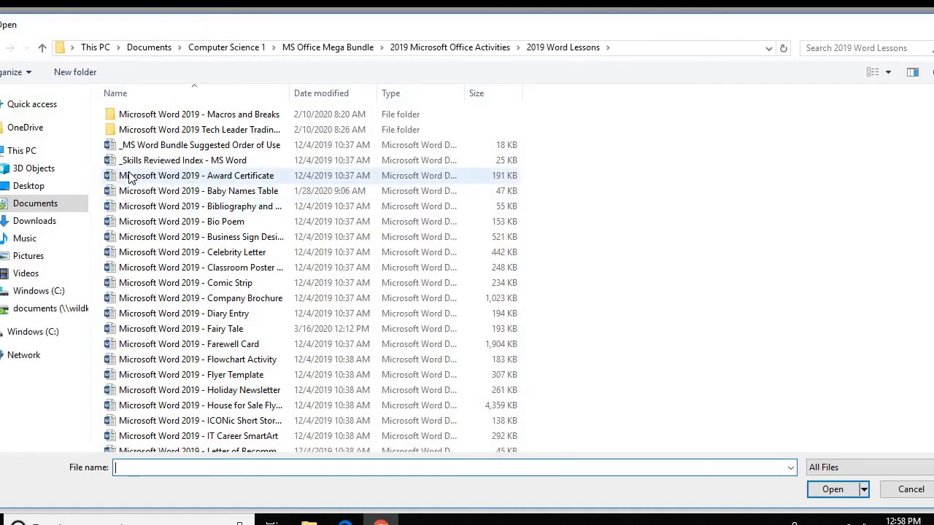
pyautogui.click(27, 187)
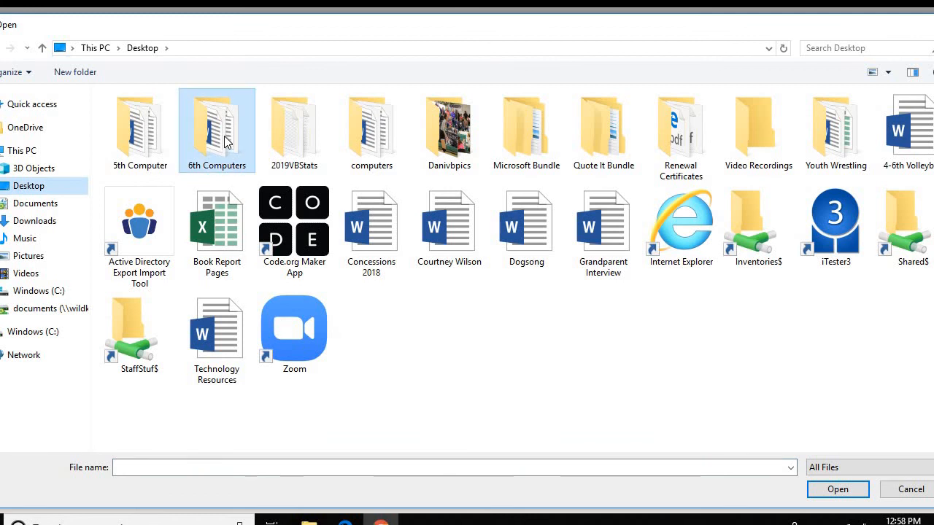
pyautogui.doubleClick(217, 135)
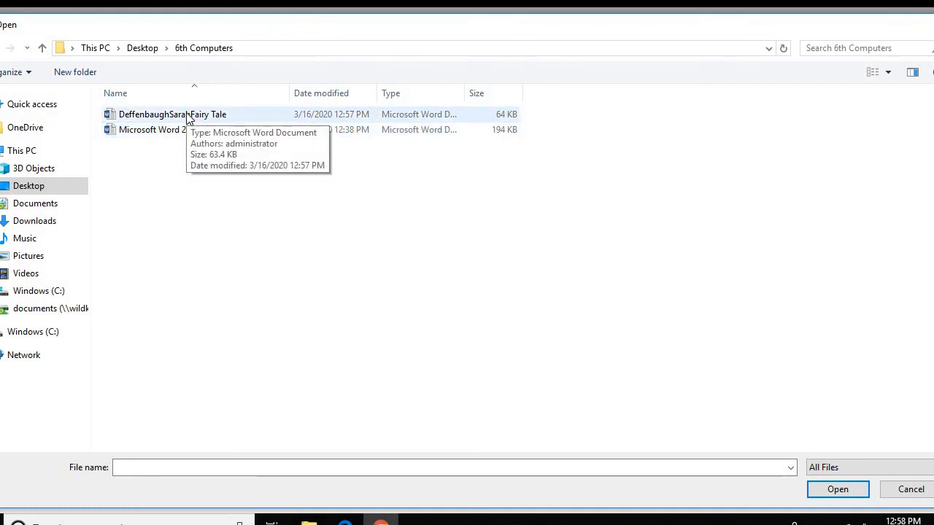
pyautogui.doubleClick(188, 117)
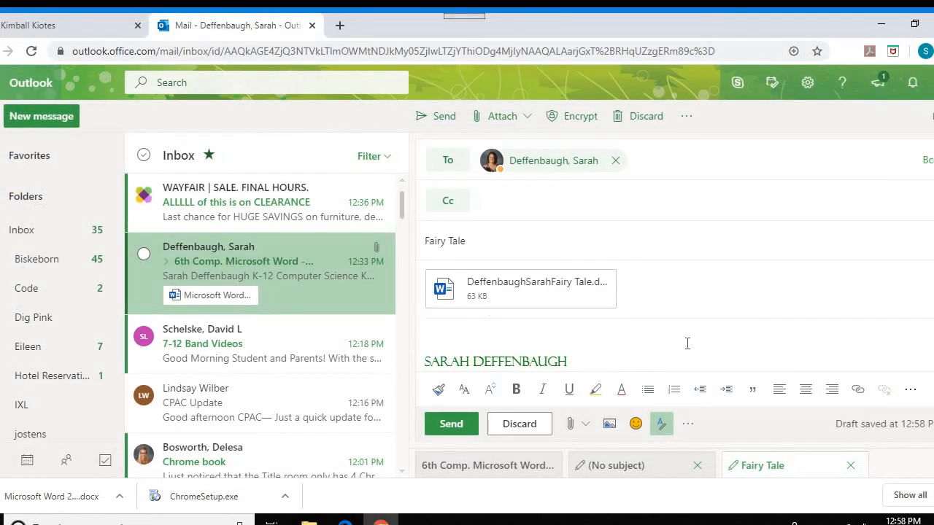
# Send the Fairy Tale email with its Word attachment
pyautogui.click(452, 424)
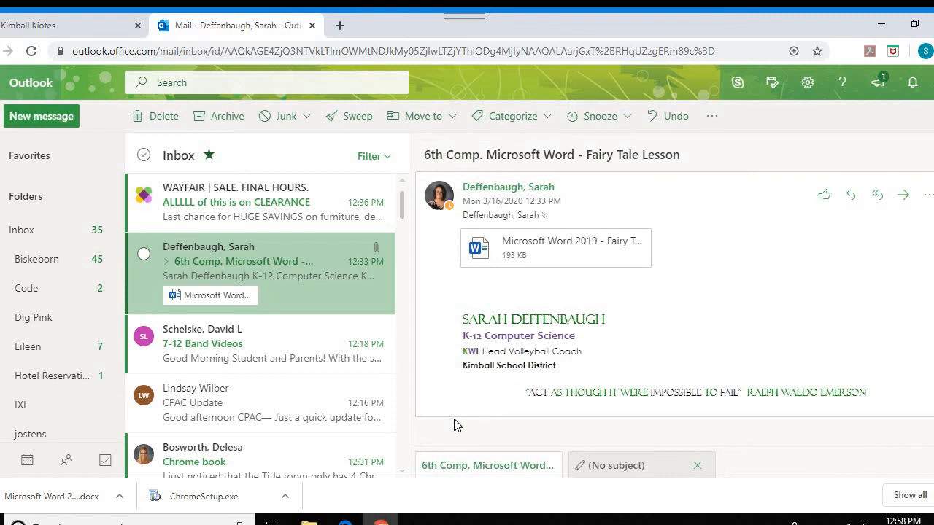